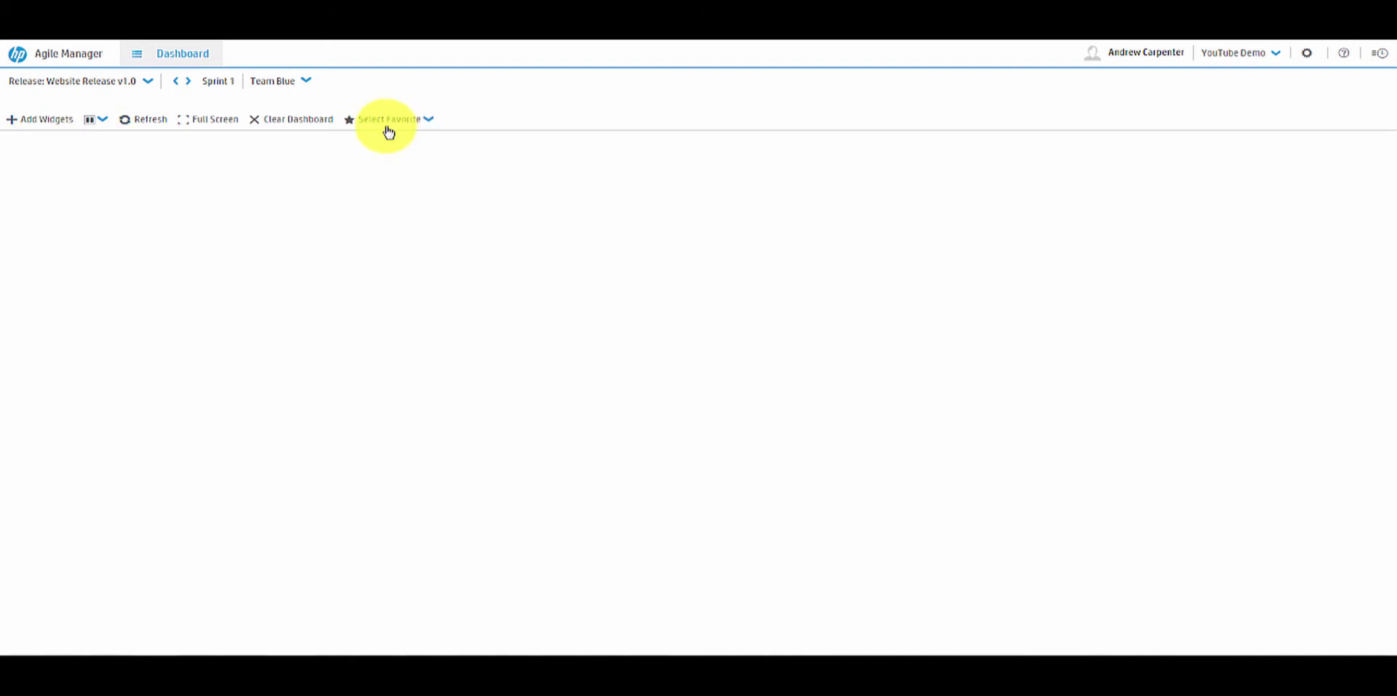
- Browse the widget categories and add the Application Investment widget from the Application category to the dashboard
click(39, 120)
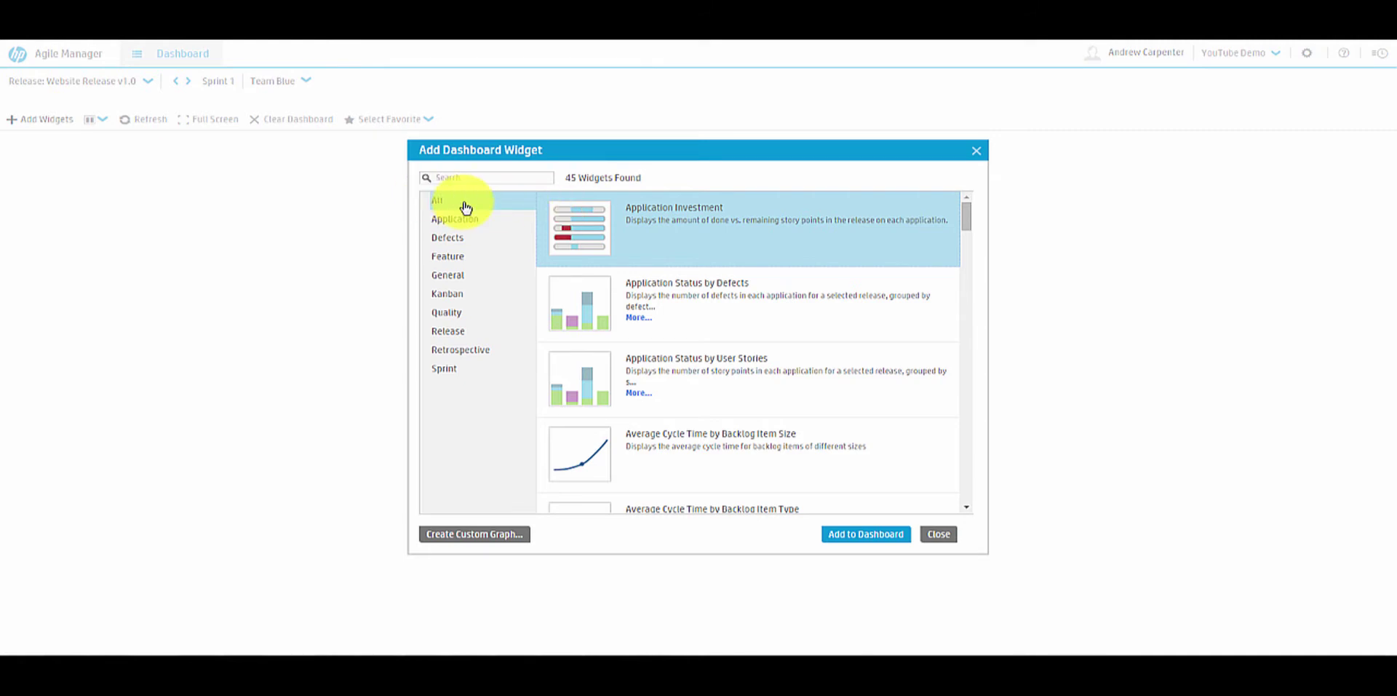
mouse_move(966, 217)
mouse_down()
mouse_move(989, 340)
mouse_move(983, 390)
mouse_move(970, 212)
mouse_move(424, 231)
mouse_up()
click(457, 219)
click(455, 239)
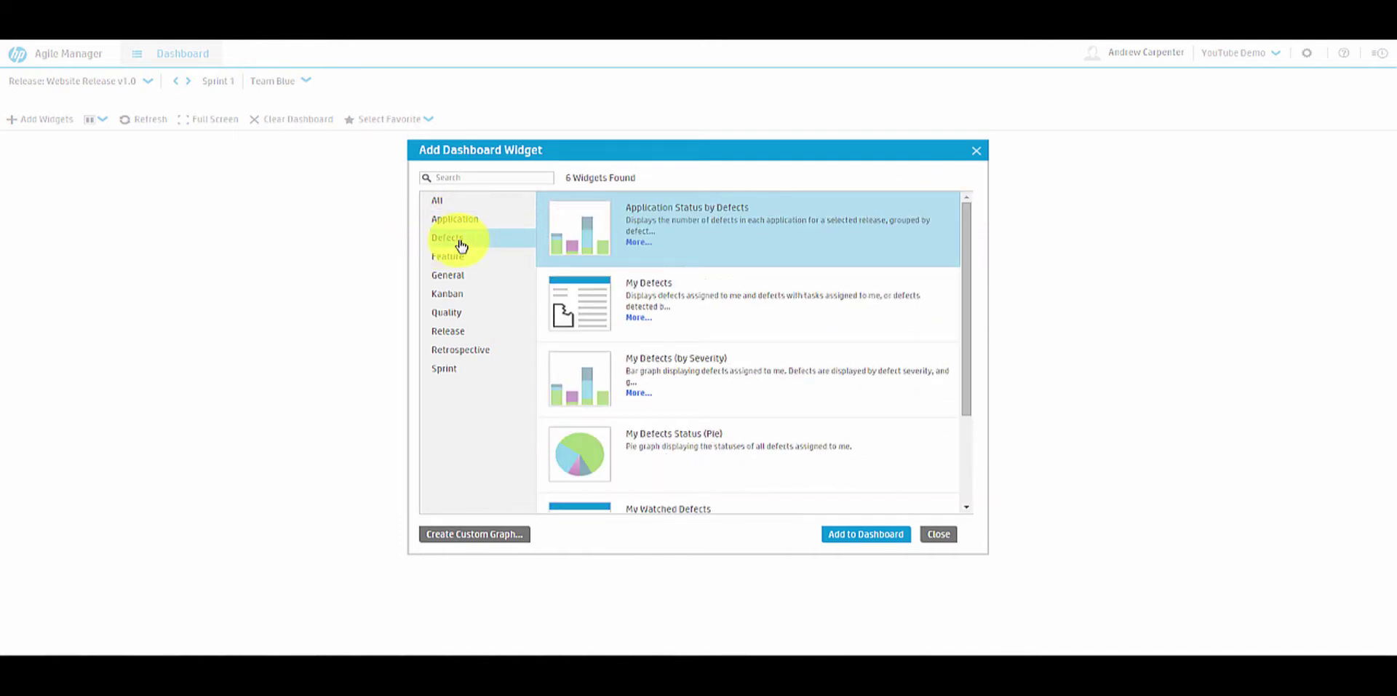
click(451, 257)
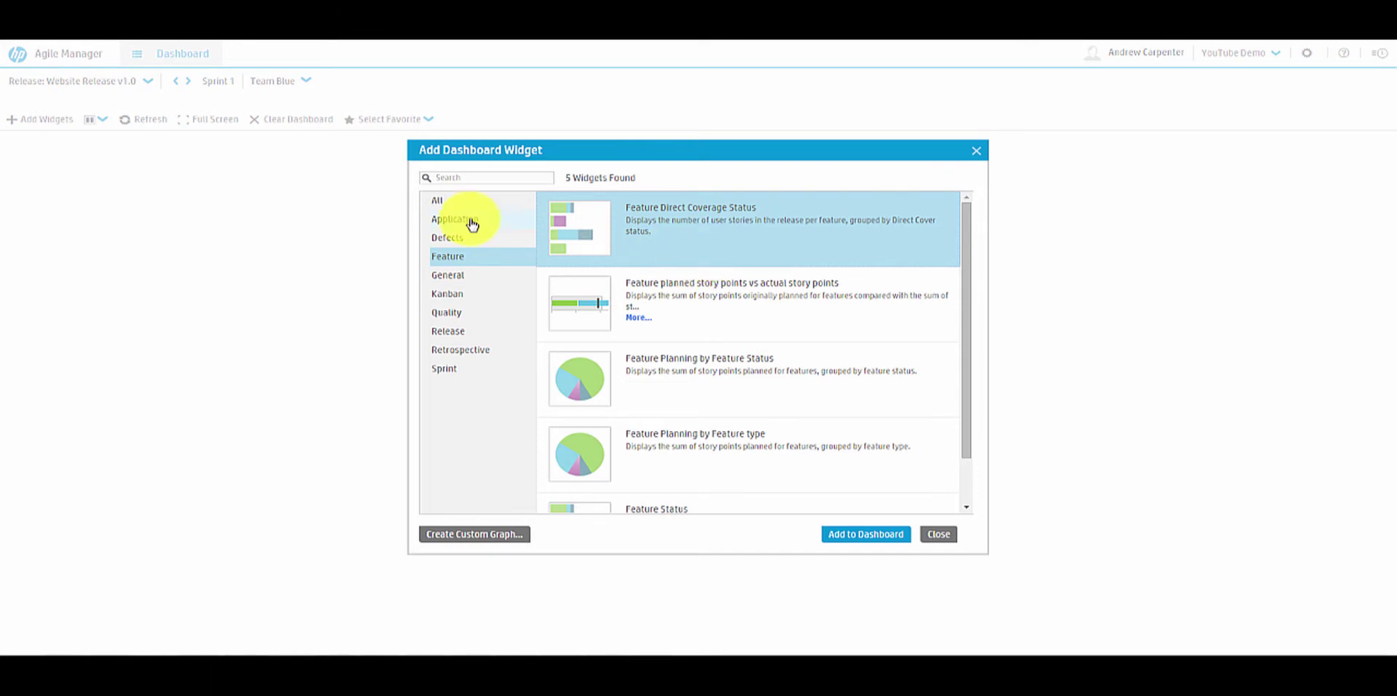
click(472, 223)
click(691, 298)
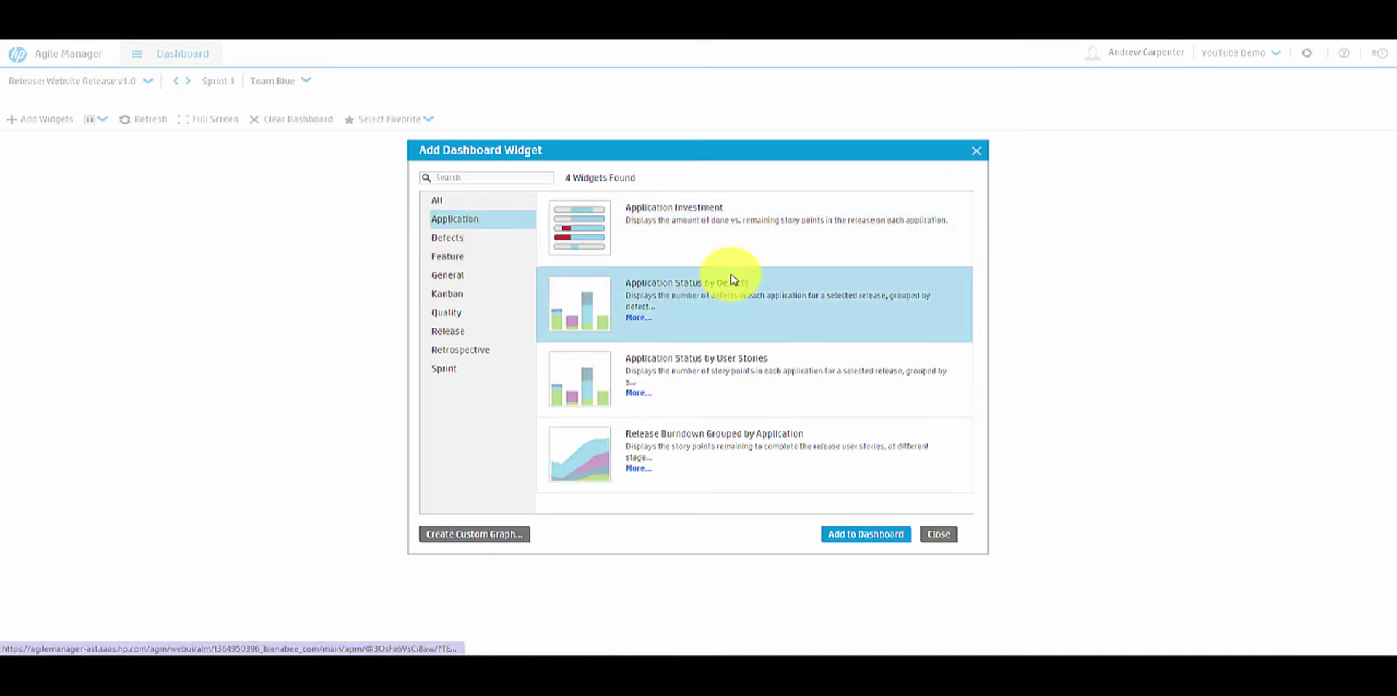
click(707, 229)
click(857, 535)
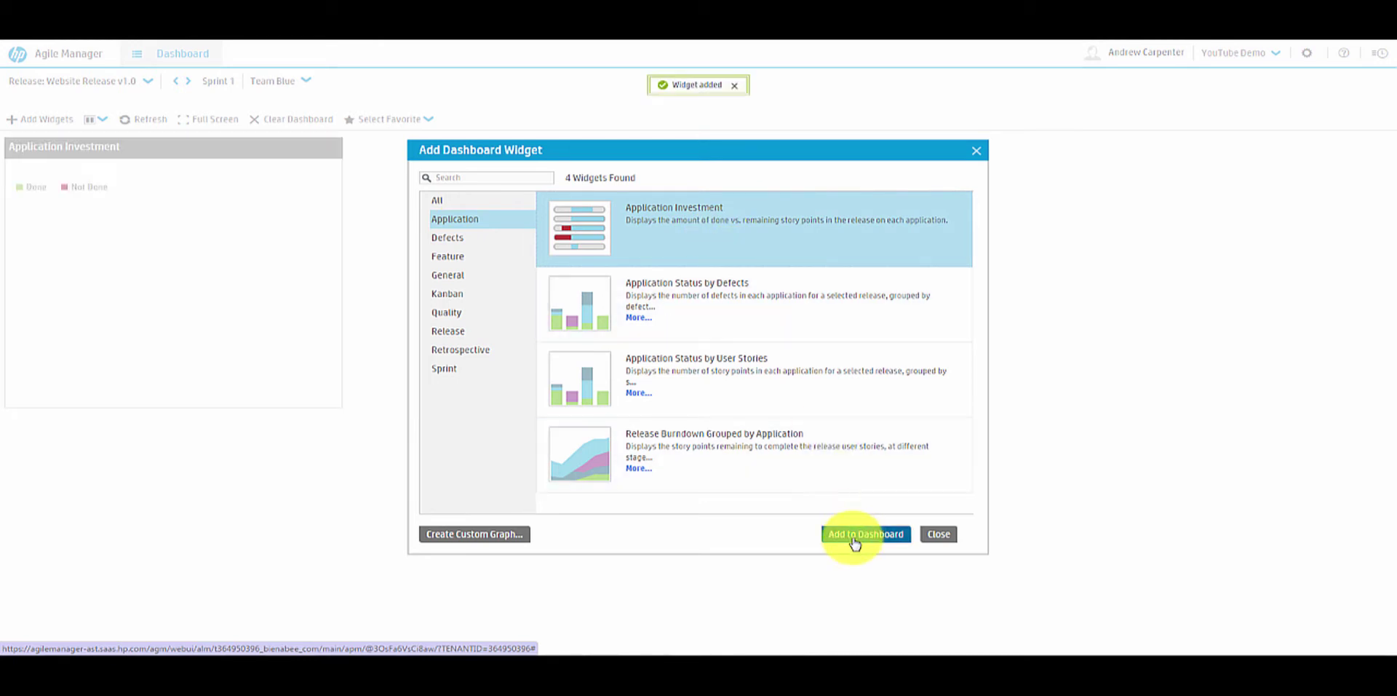
- Add the Feature Direct Coverage Status, Feature planned story points vs actual story points, and Feature Planning by Feature Status widgets
click(448, 256)
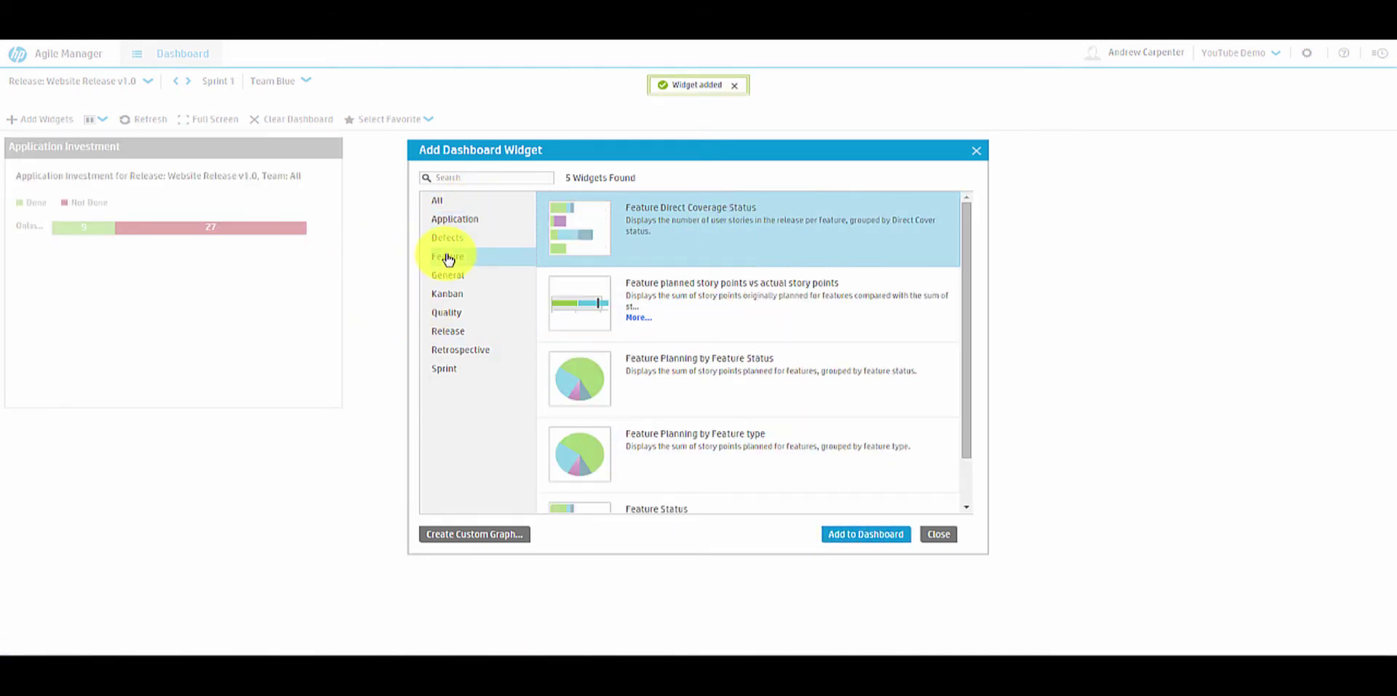
click(838, 532)
click(701, 317)
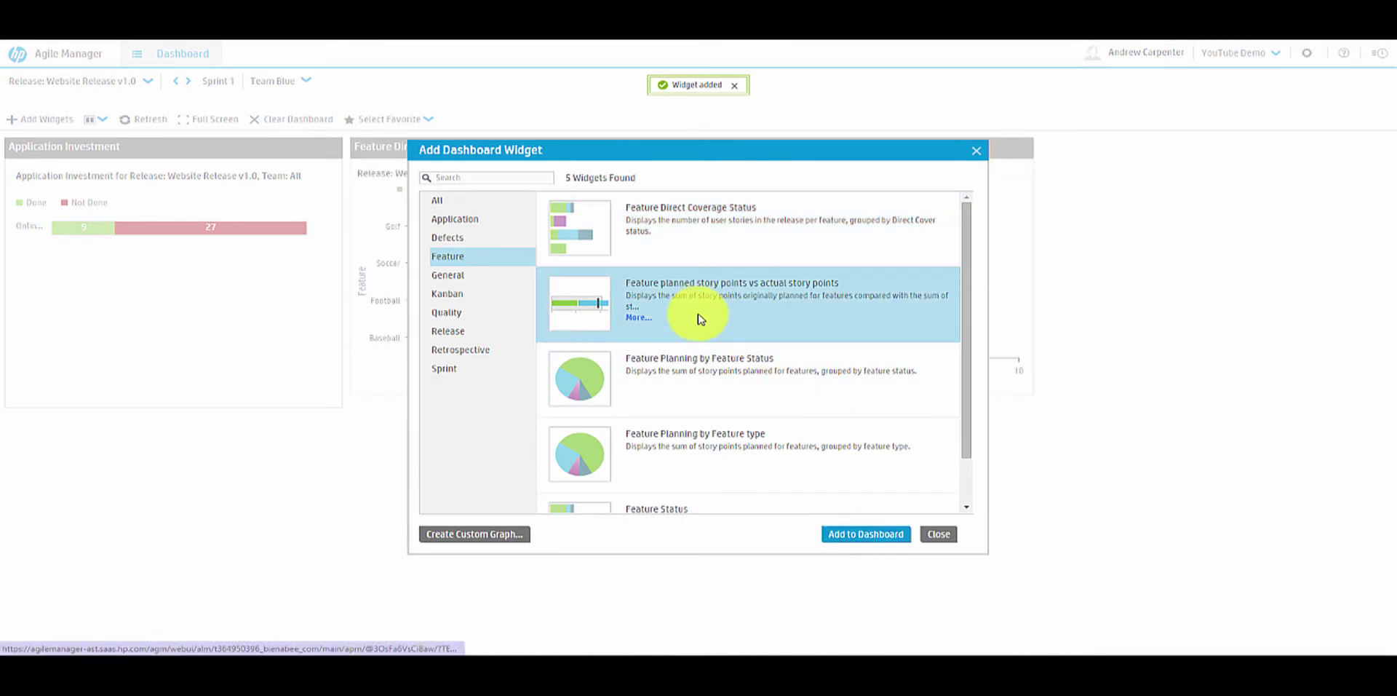
click(855, 535)
click(742, 380)
click(847, 539)
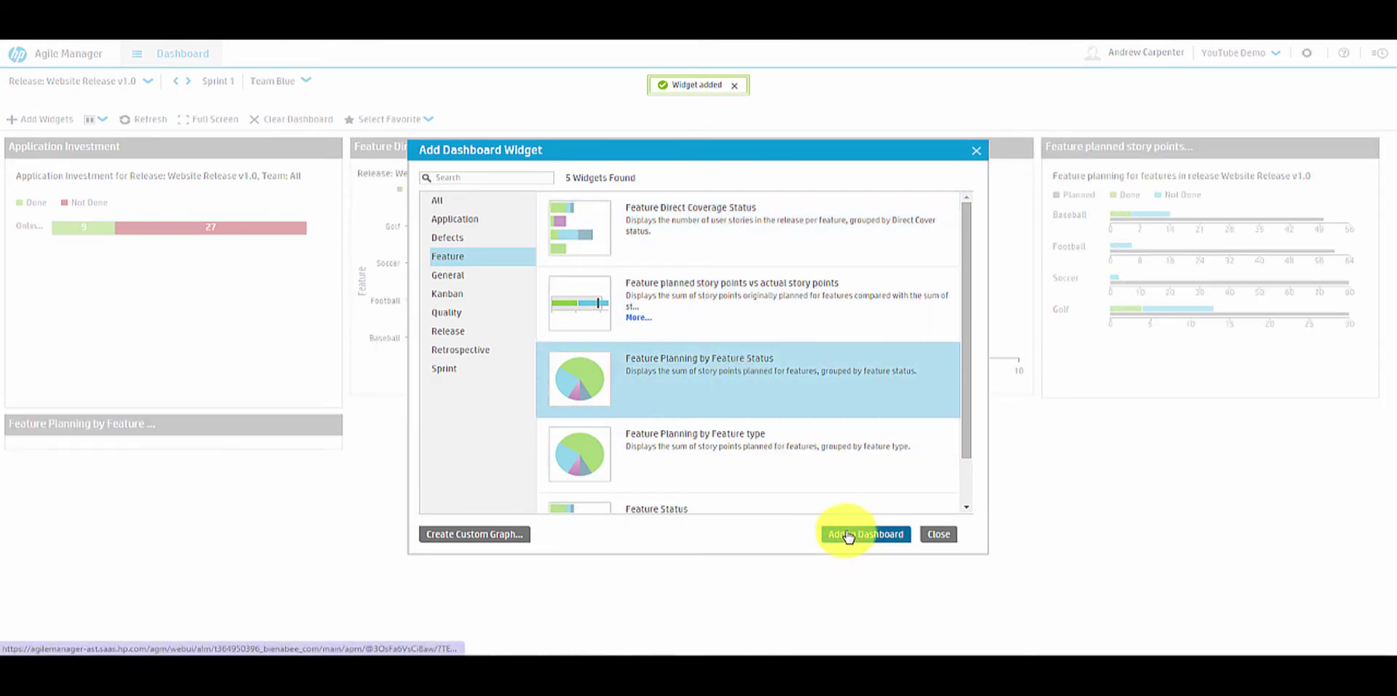
- Add the My Stories widget from the General category to the dashboard
click(448, 275)
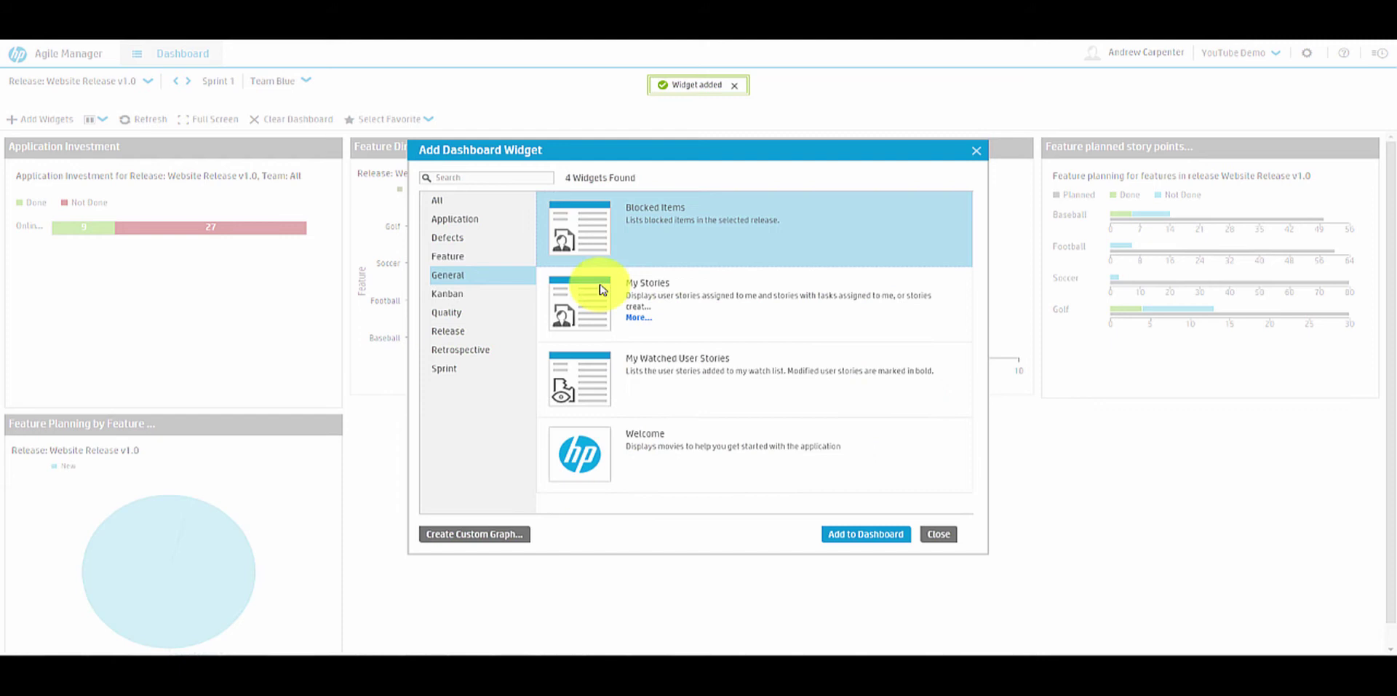
click(691, 313)
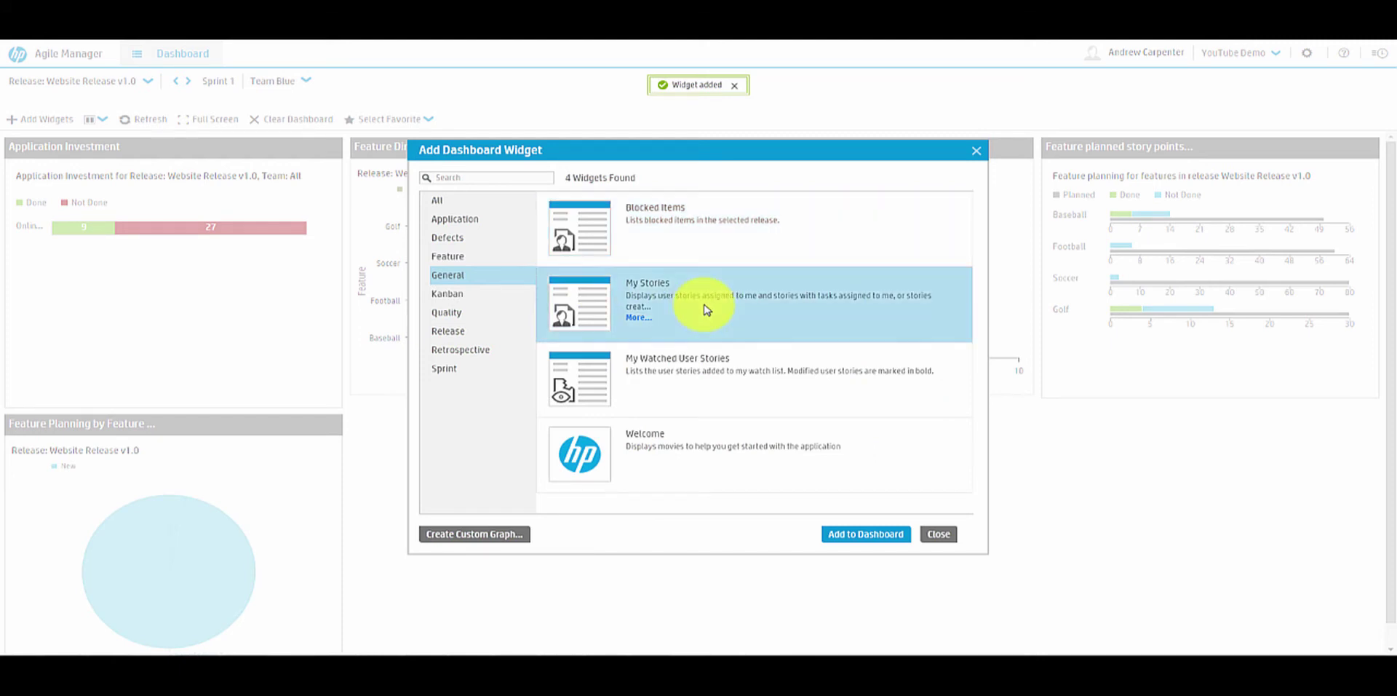
click(850, 535)
- Look through the Retrospective, Release and Quality categories and add the Sprint Burn Down widget from the Sprint category
click(463, 349)
click(452, 331)
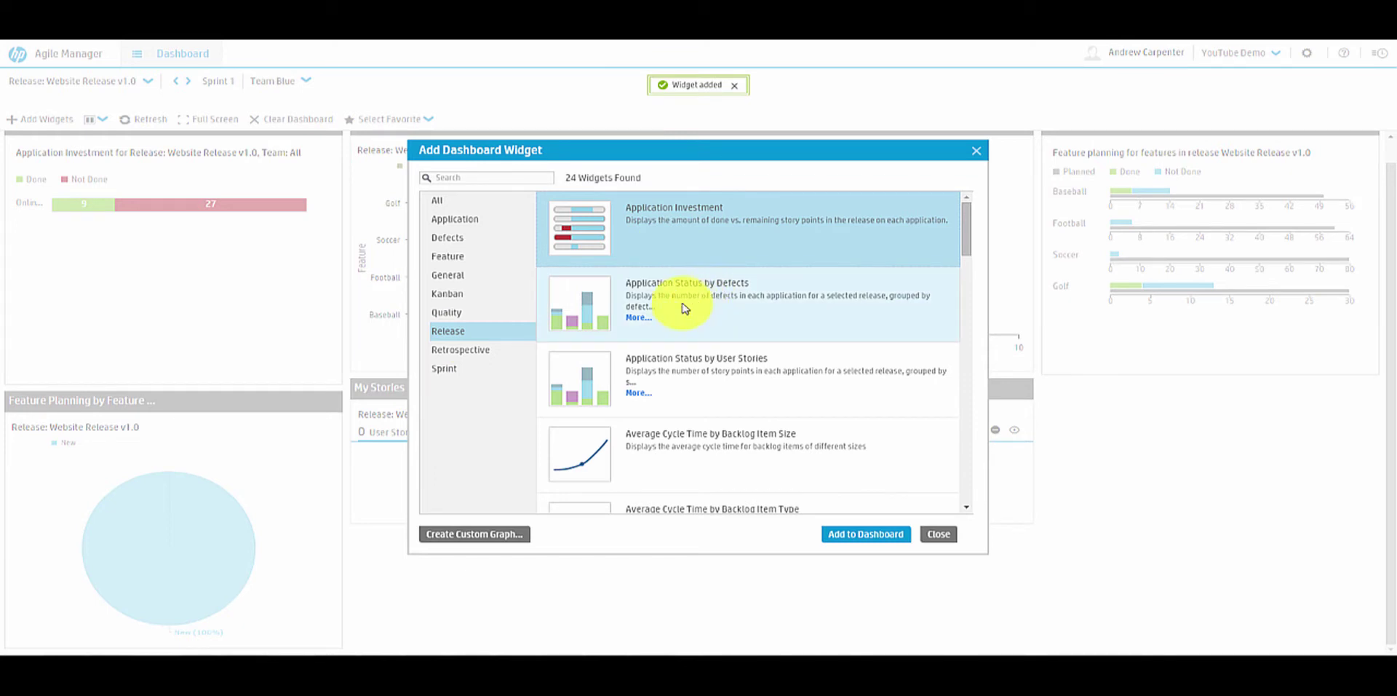
click(460, 313)
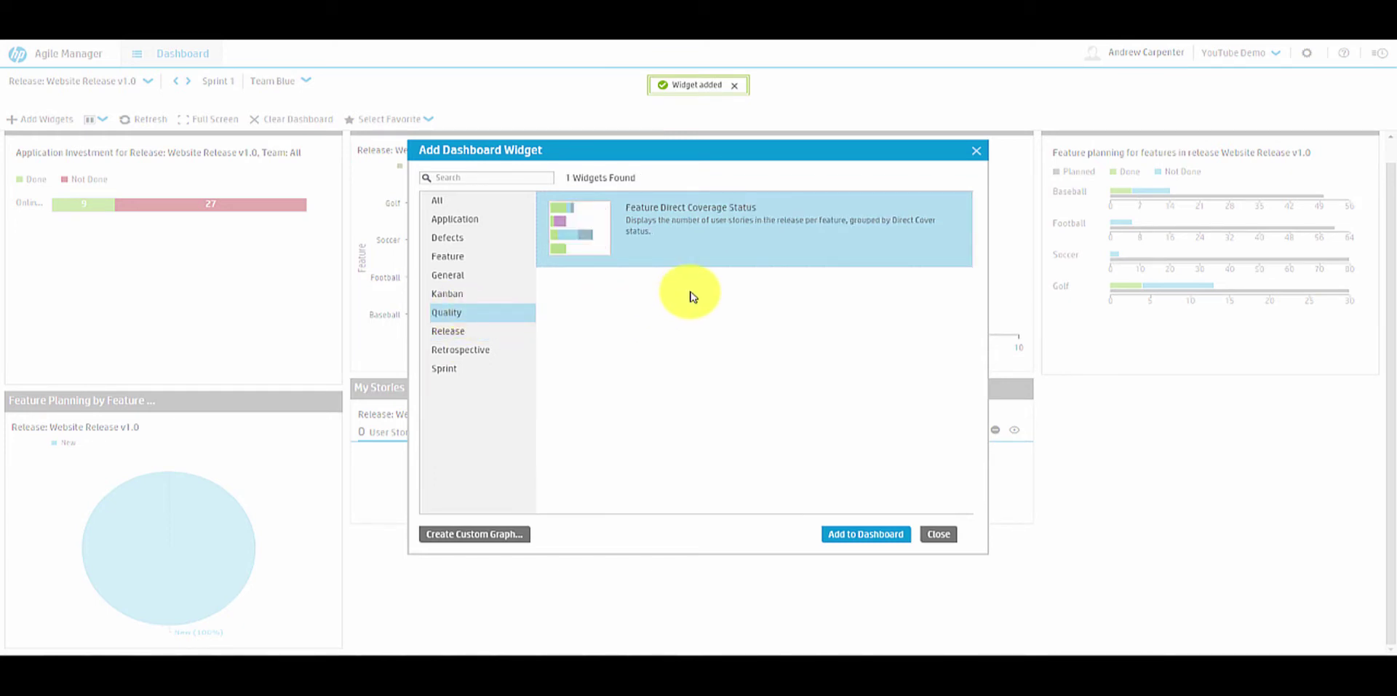
click(458, 369)
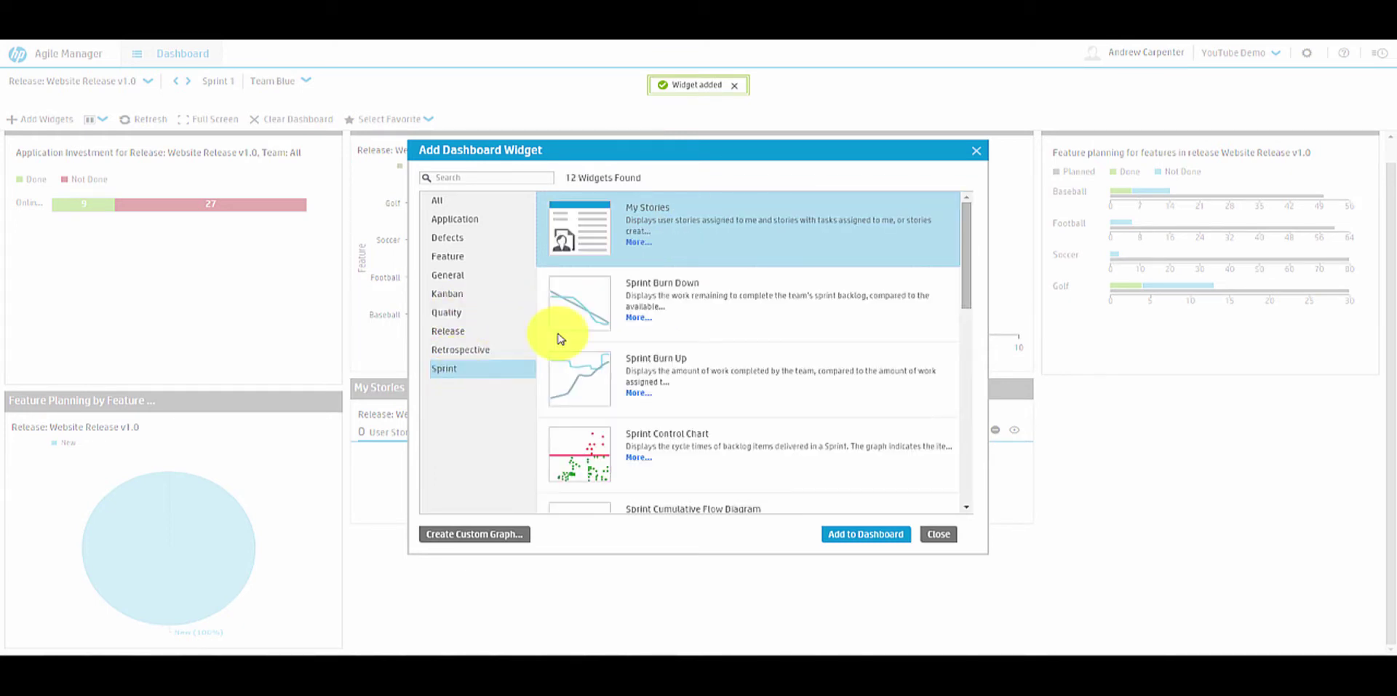
click(677, 303)
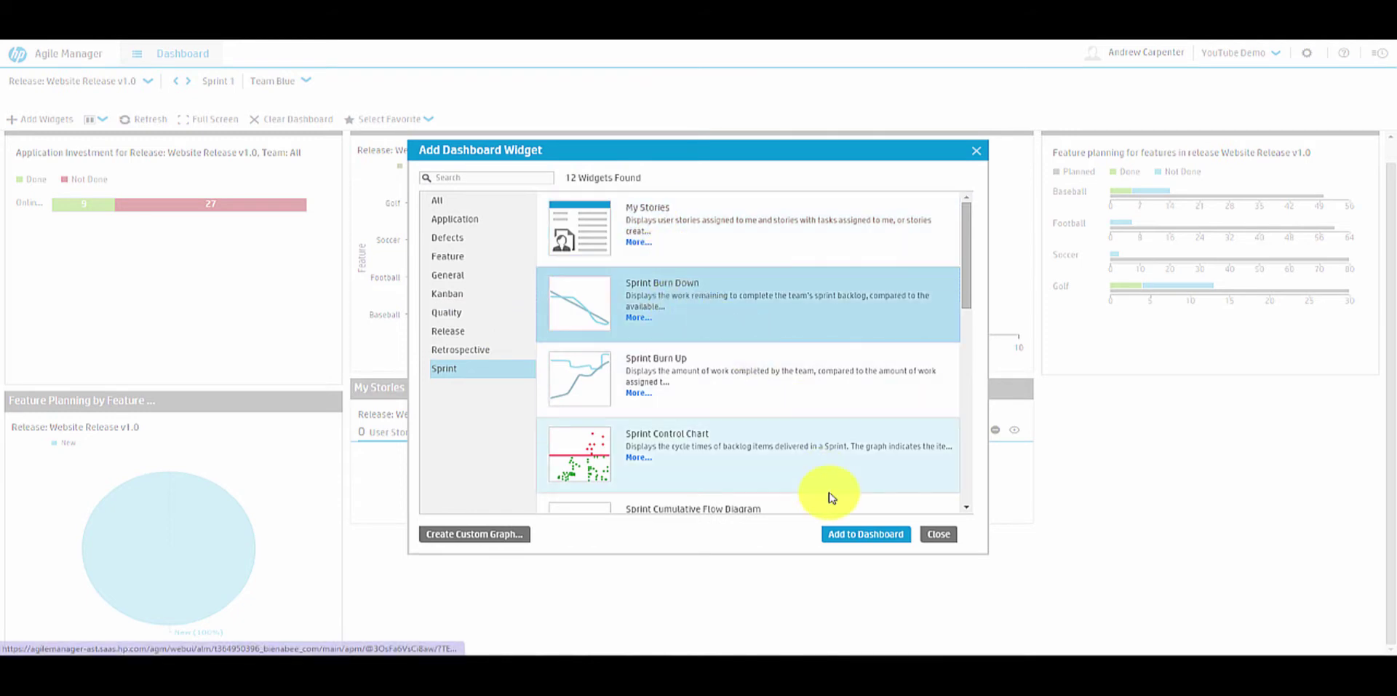
click(832, 533)
- Add the Sprint Control Chart and Sprint Cumulative Flow Diagram widgets and close the widget gallery
scroll(749, 352, down, 3)
click(682, 273)
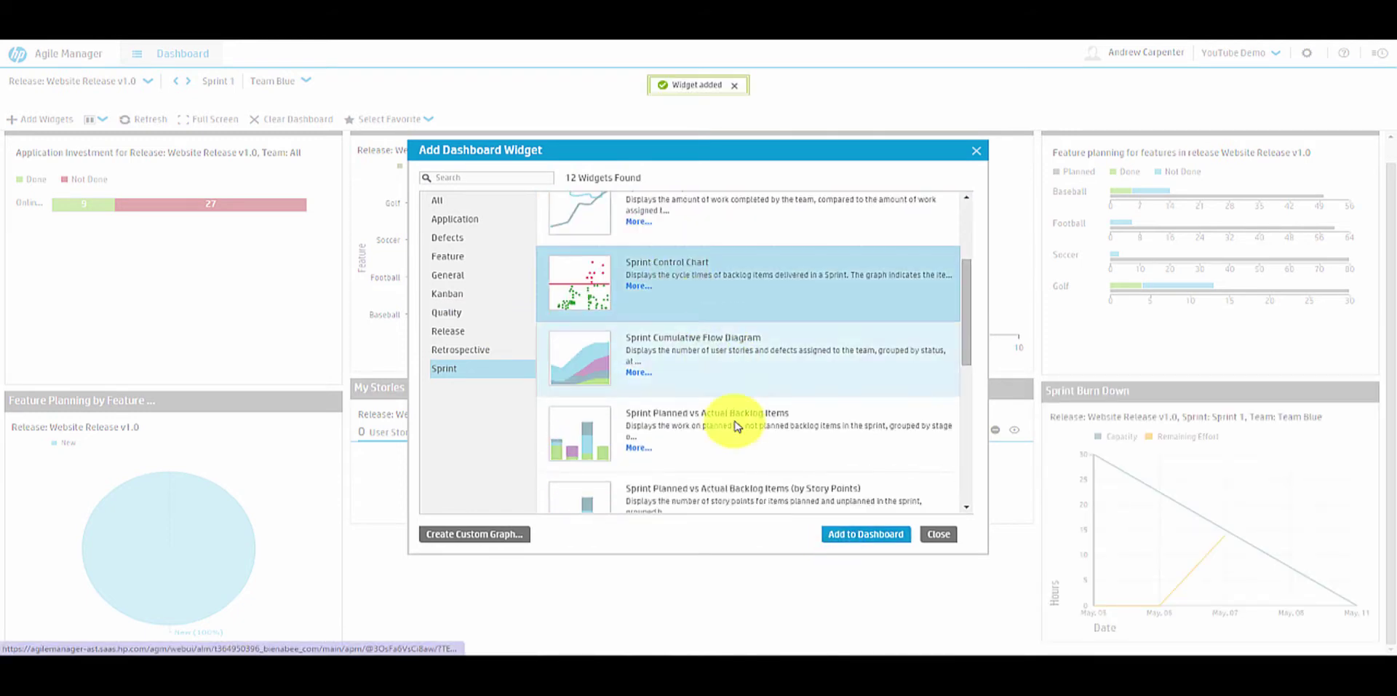
click(851, 533)
click(733, 357)
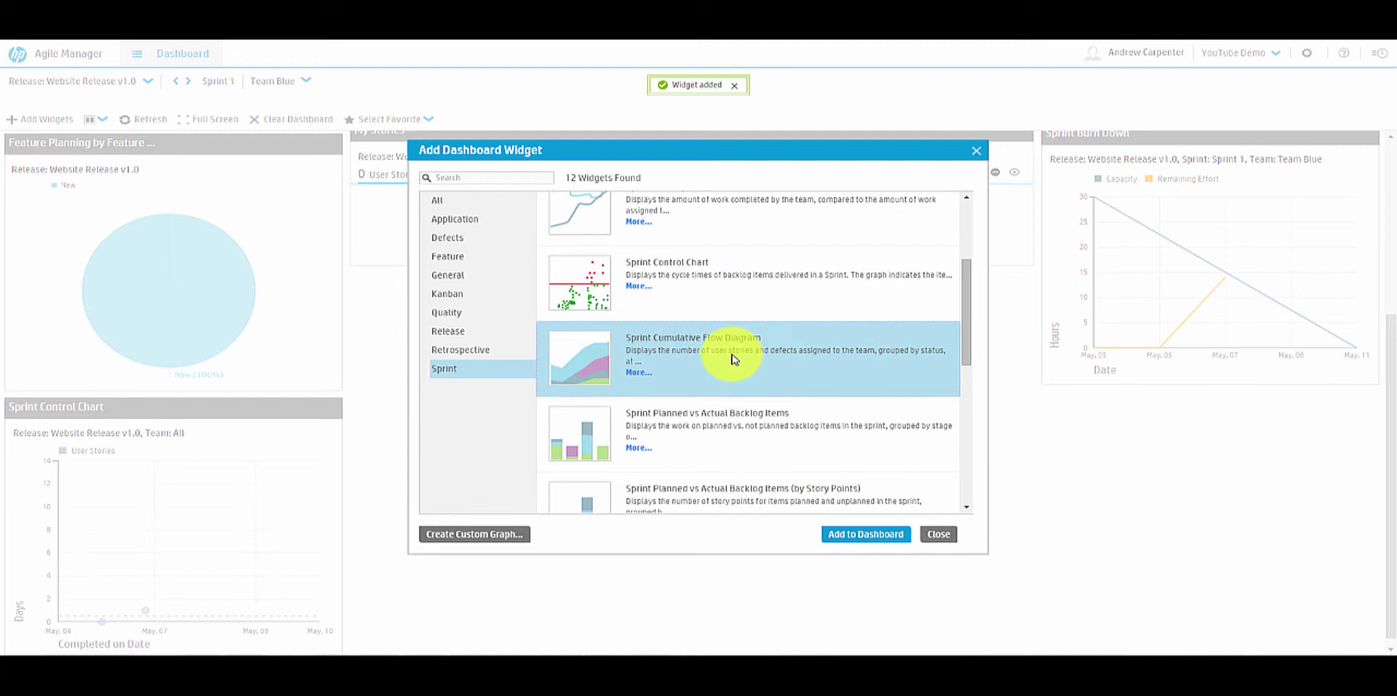
click(845, 534)
click(941, 535)
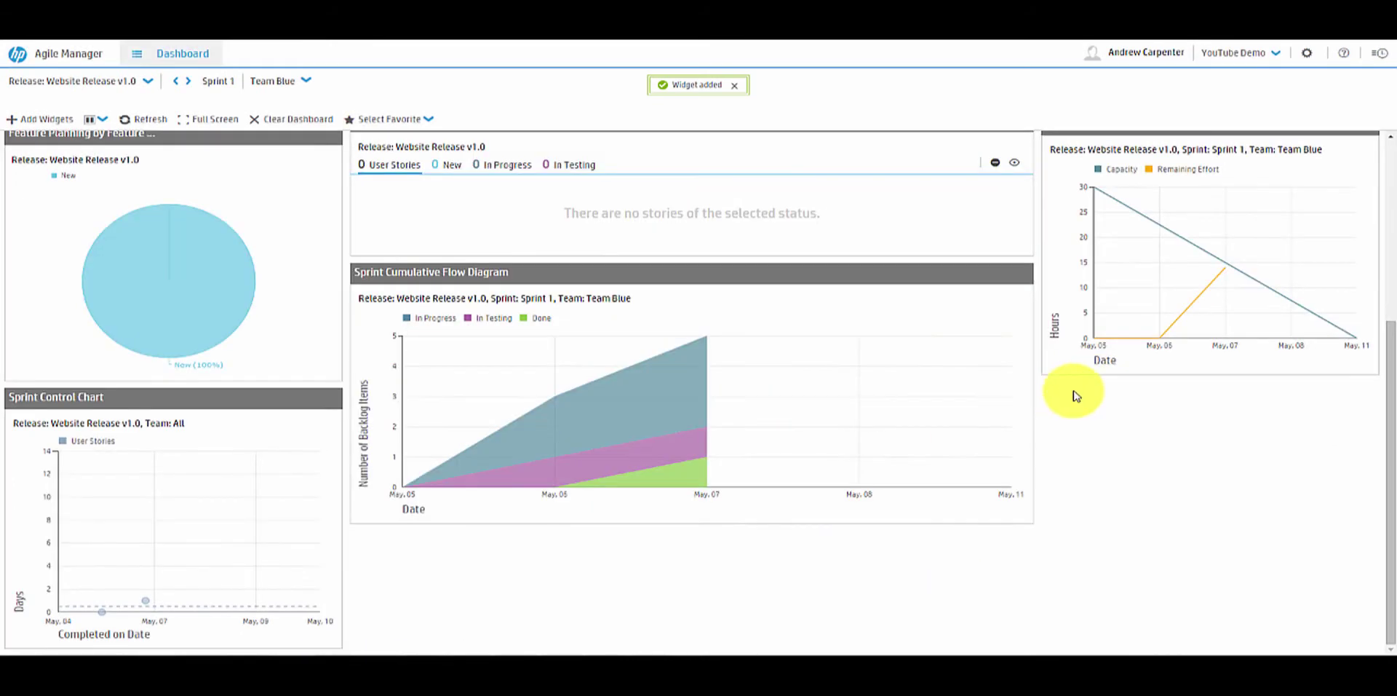
- Look over the added widgets and collapse the Application Investment and Feature Direct Coverage Status widgets
scroll(1117, 446, up, 5)
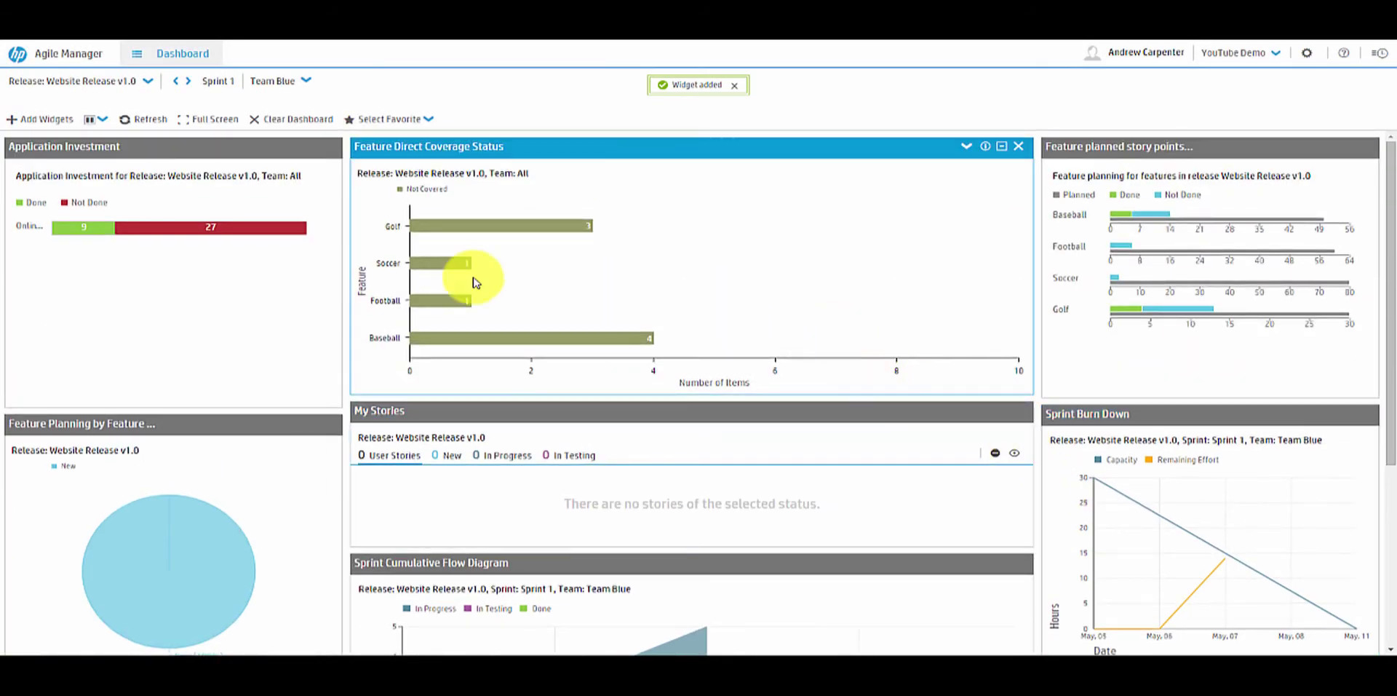
scroll(291, 297, down, 1)
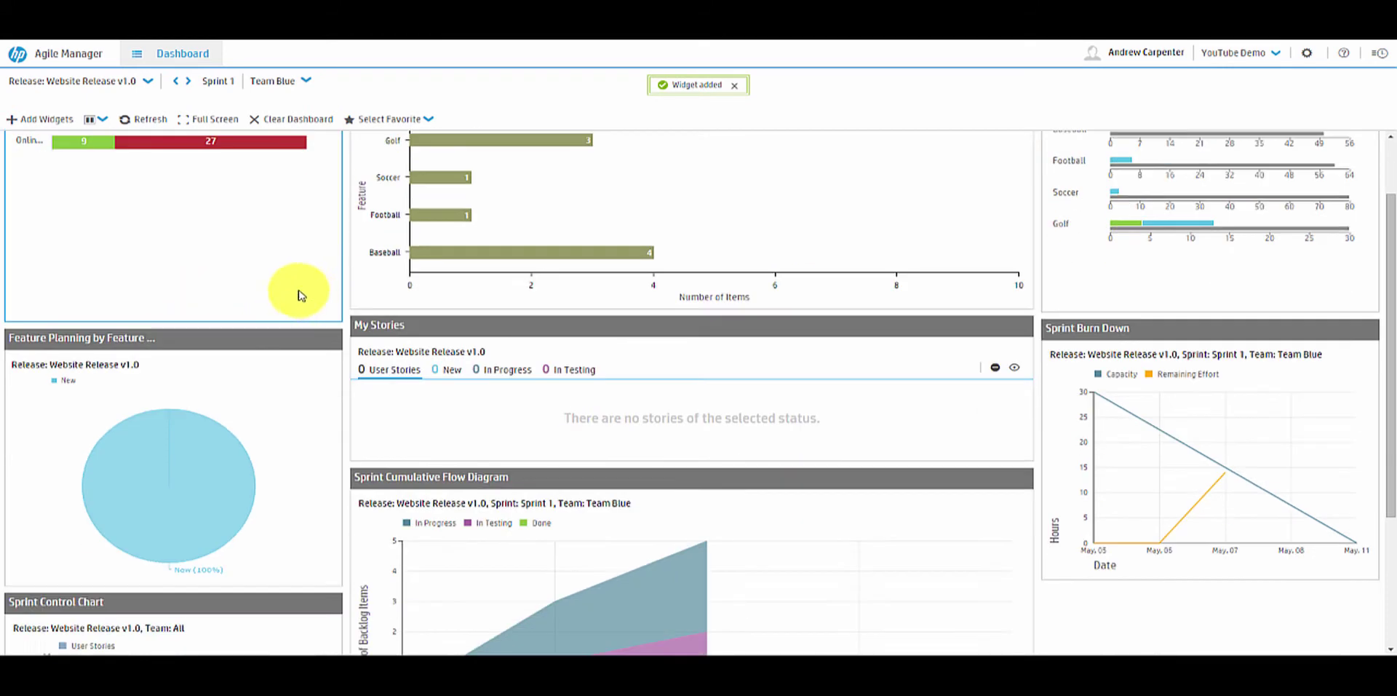
scroll(287, 262, up, 1)
drag(210, 152, 271, 146)
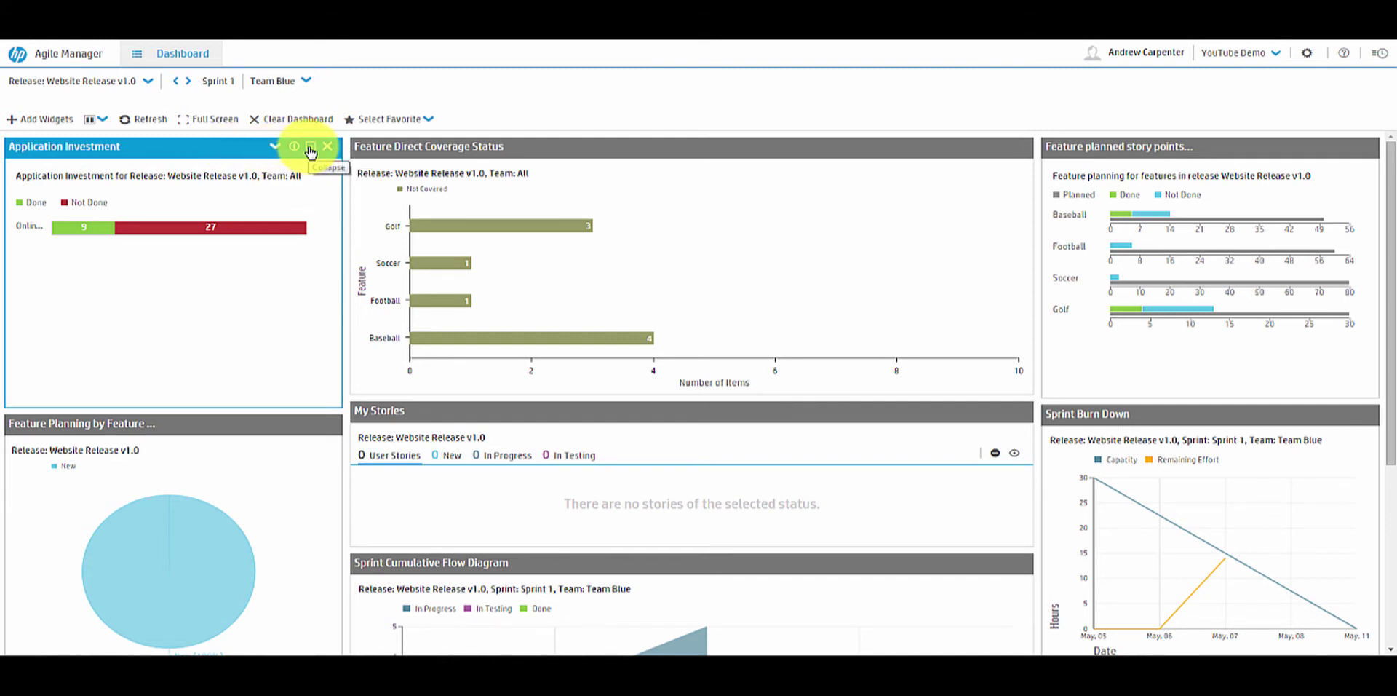
click(311, 149)
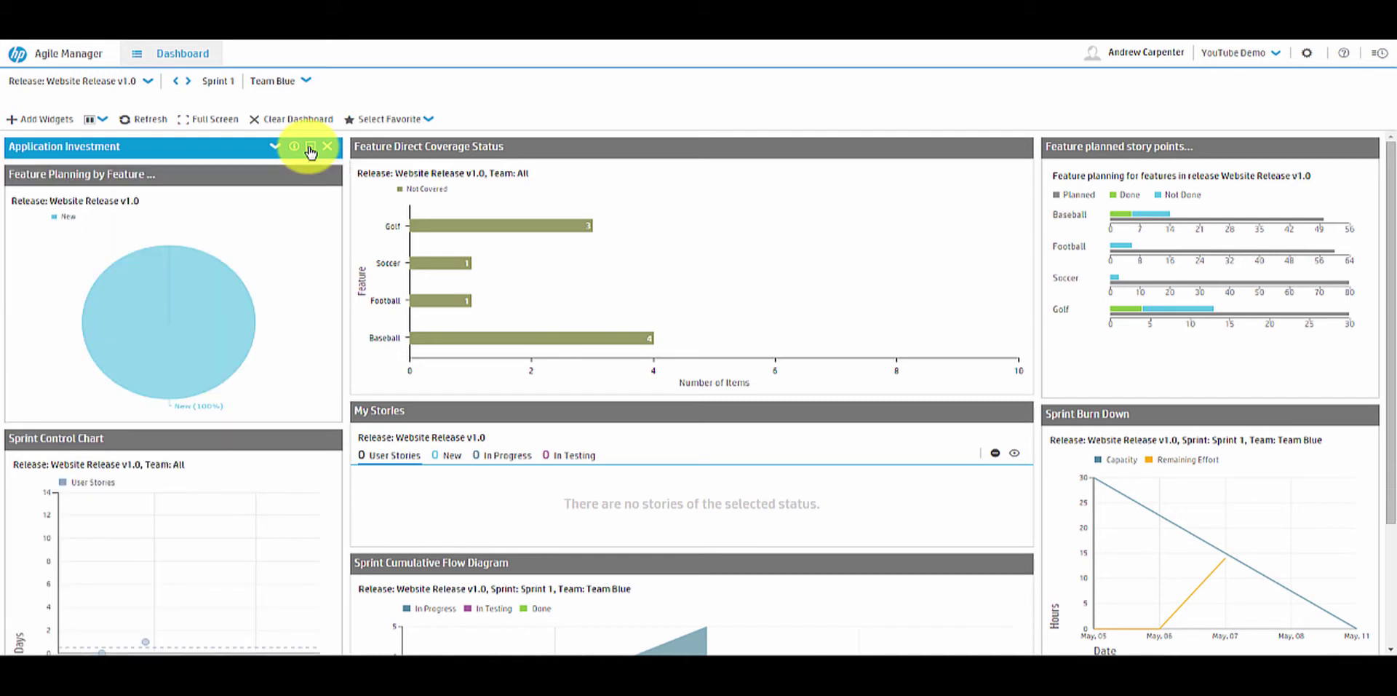
click(1002, 148)
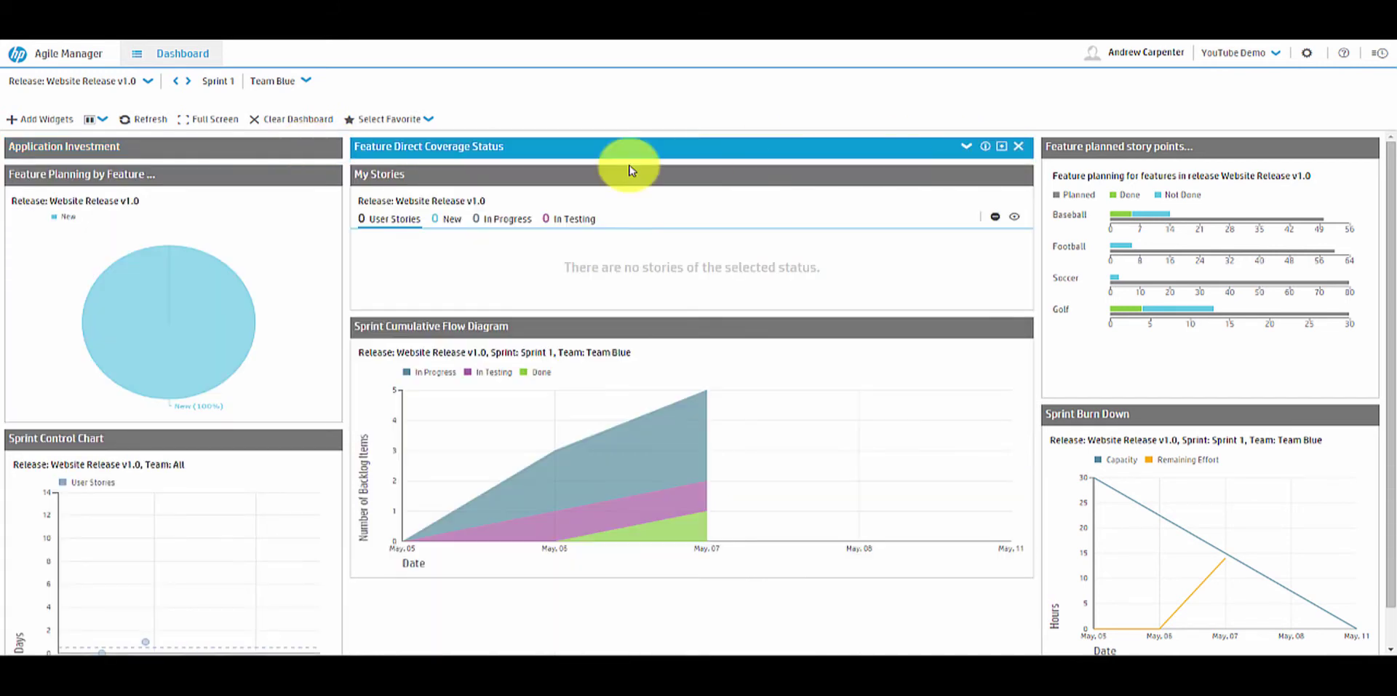
- Expand the Application Investment widget and view its available options
click(310, 173)
click(311, 176)
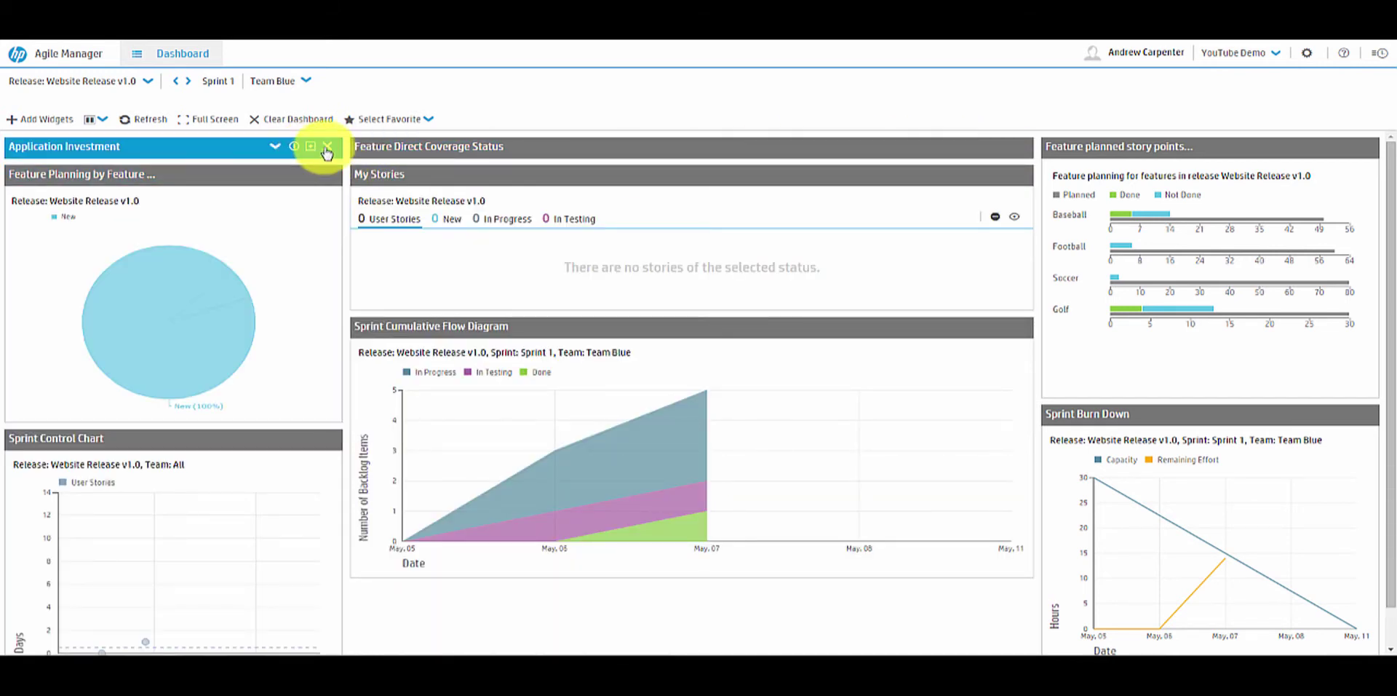
click(310, 147)
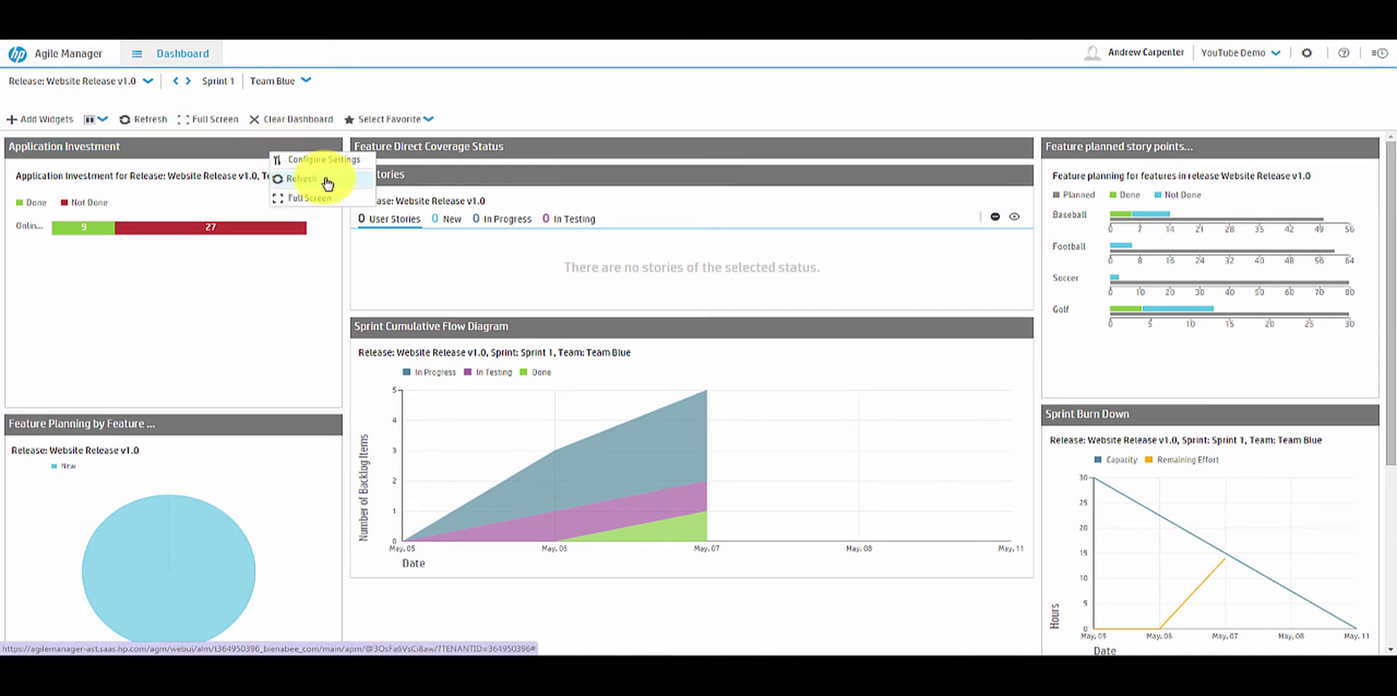
click(326, 181)
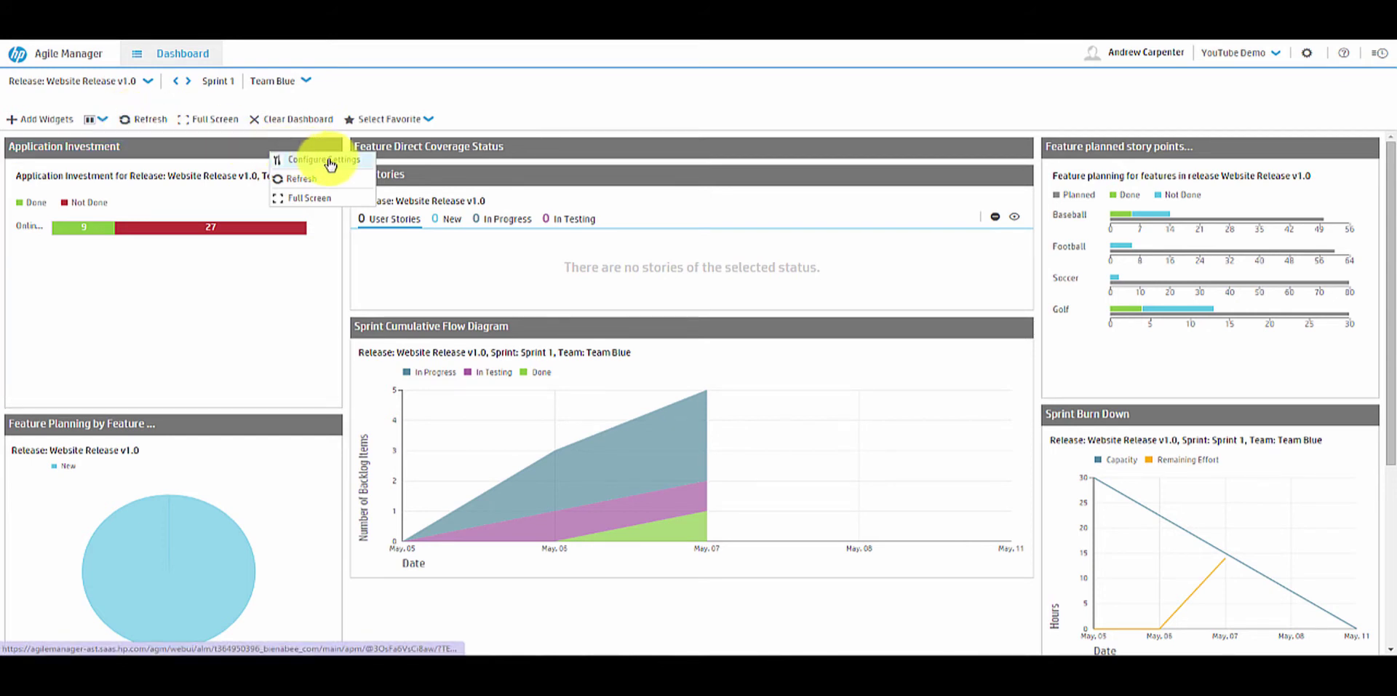
click(209, 198)
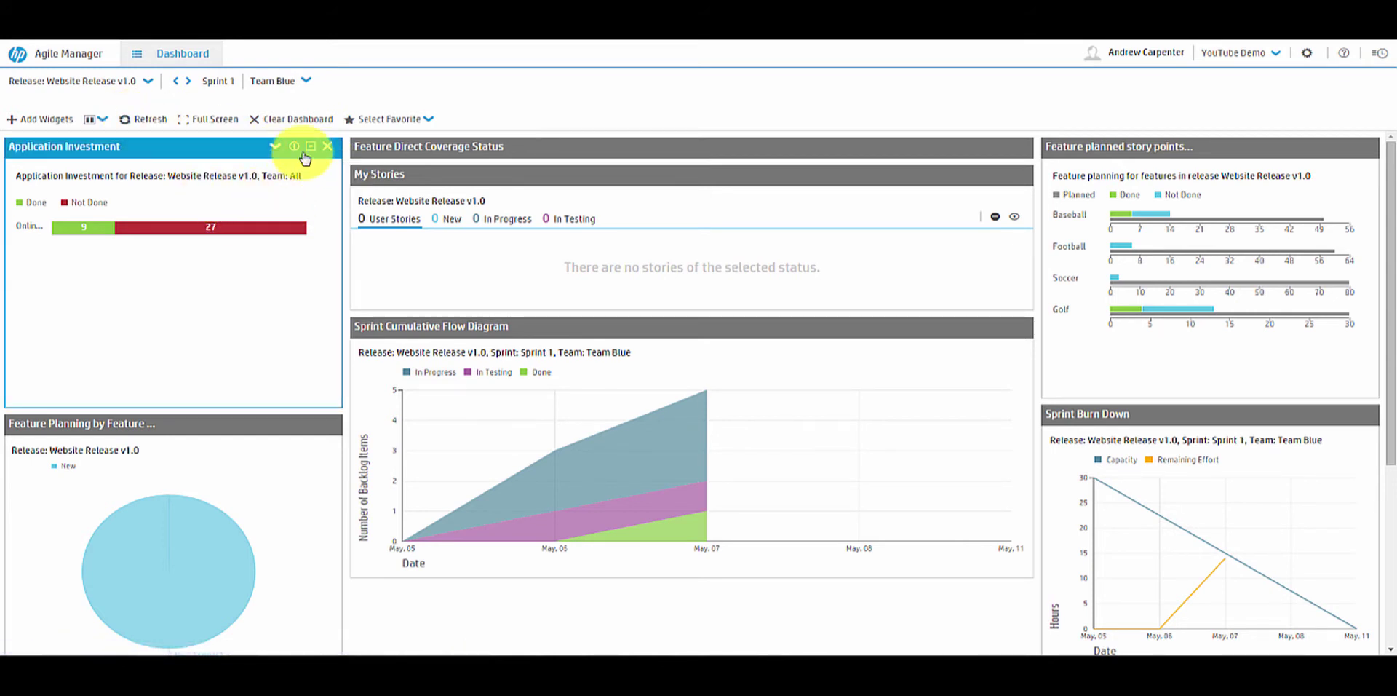
- Show the Application Investment widget full screen and return it to the dashboard in collapsed form
click(275, 147)
click(310, 201)
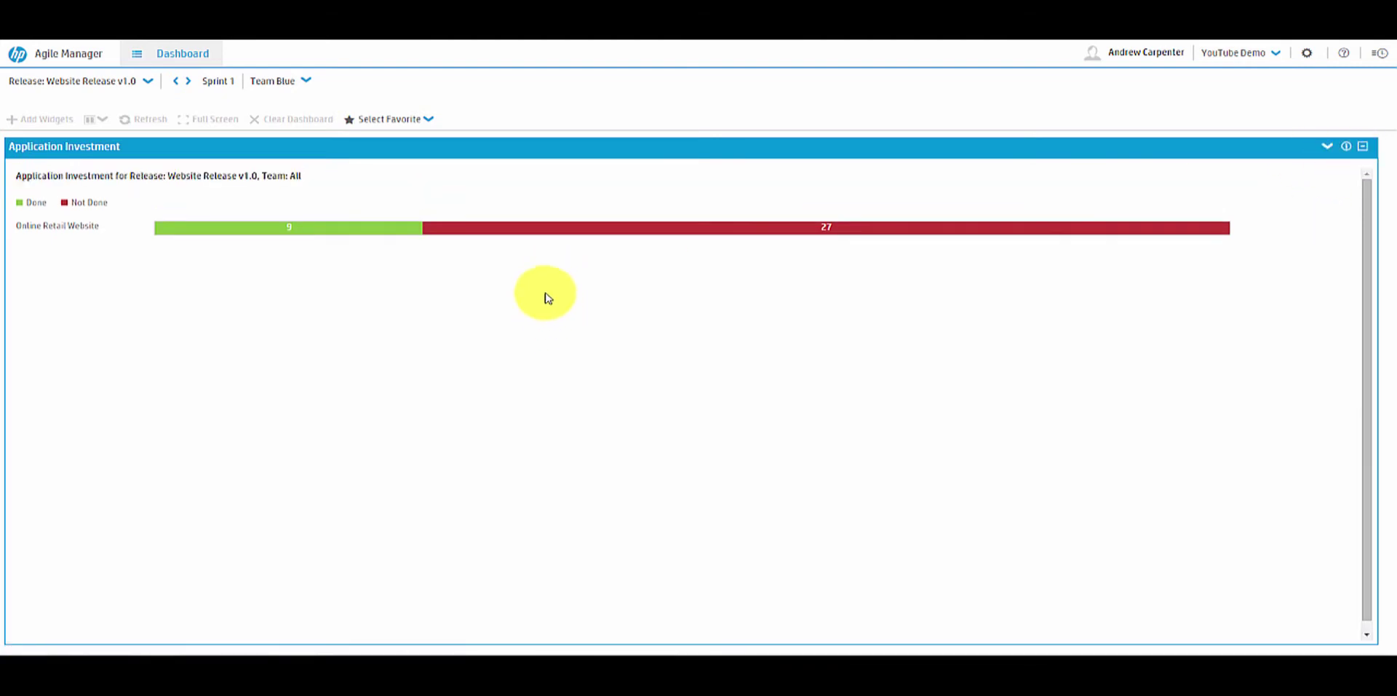
click(1363, 147)
click(1326, 146)
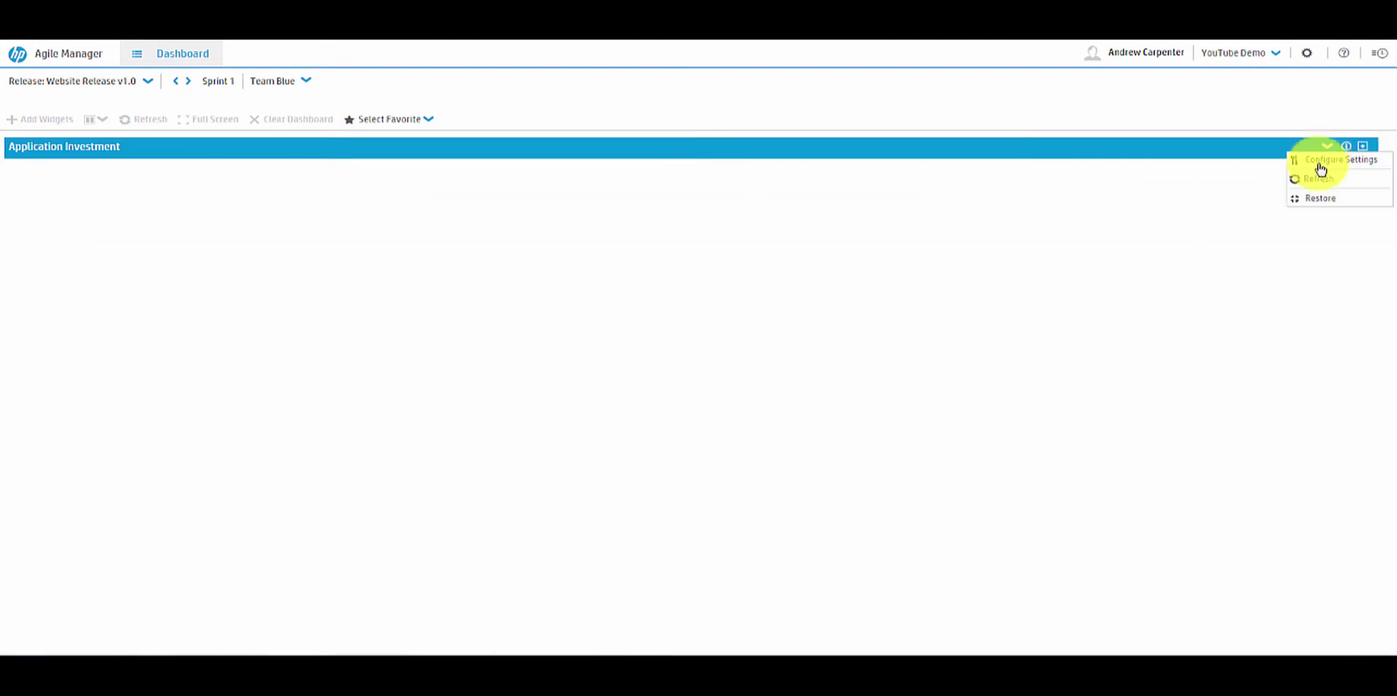
click(1323, 199)
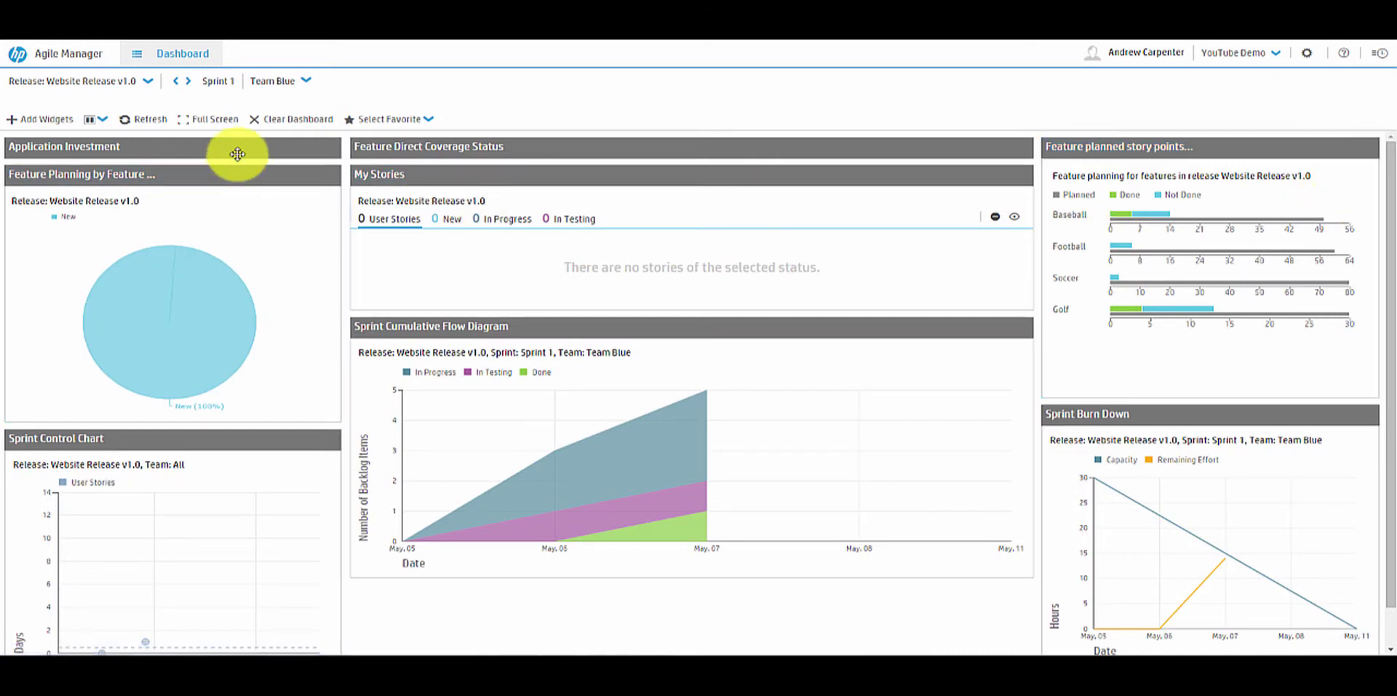
- Expand the collapsed Application Investment and Feature Direct Coverage Status widgets
click(309, 149)
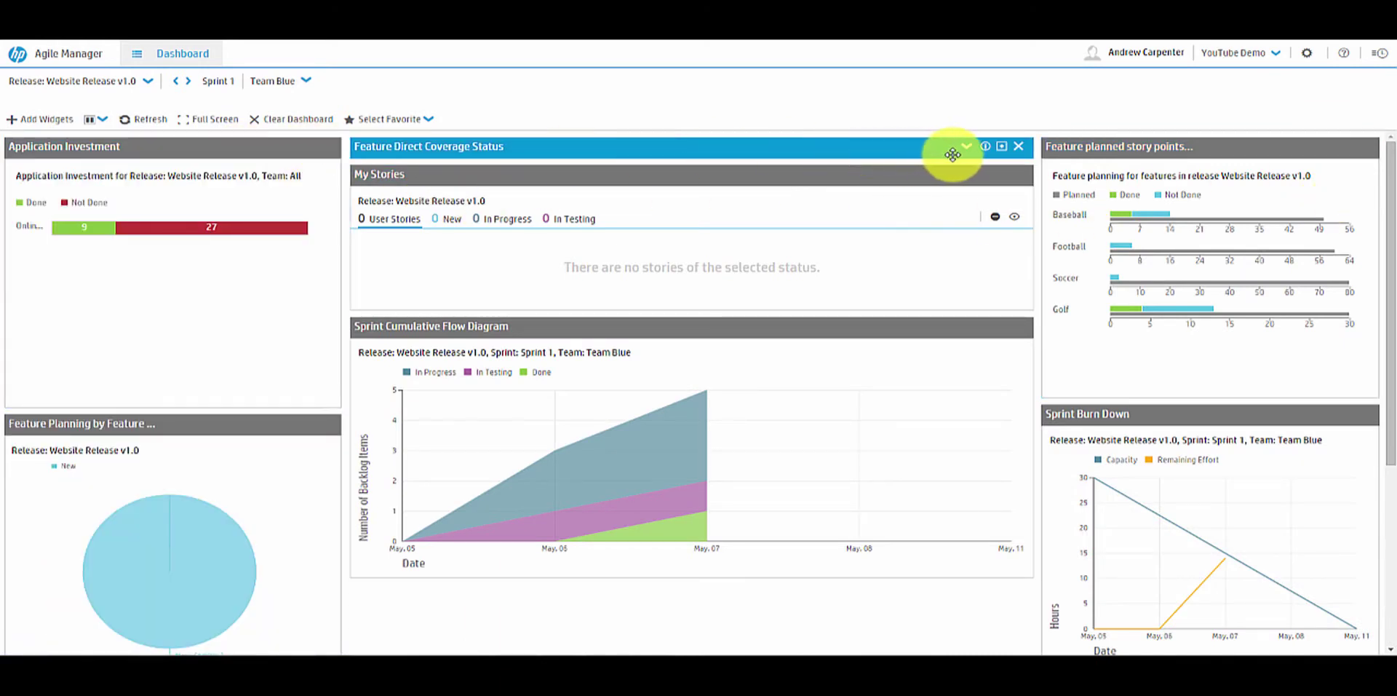
click(1001, 149)
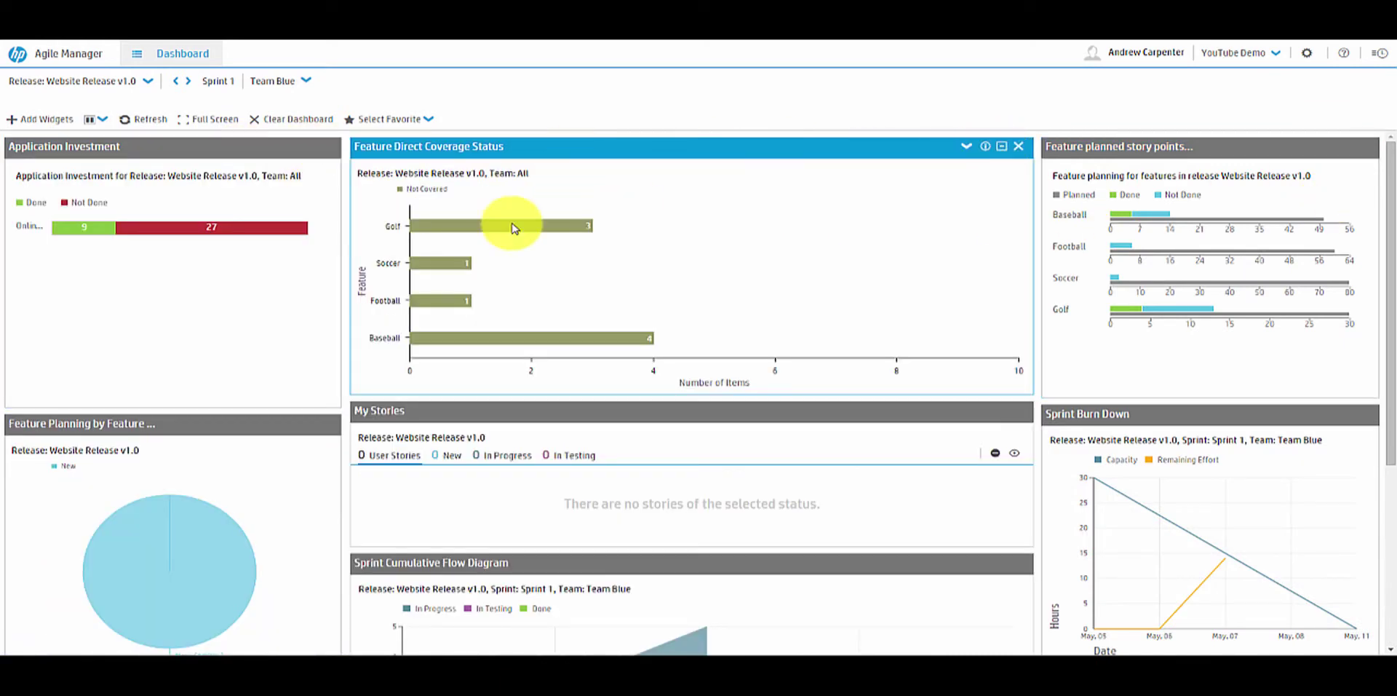
- Start a new custom graph from the widget gallery, review its graph type options and cancel it
click(59, 119)
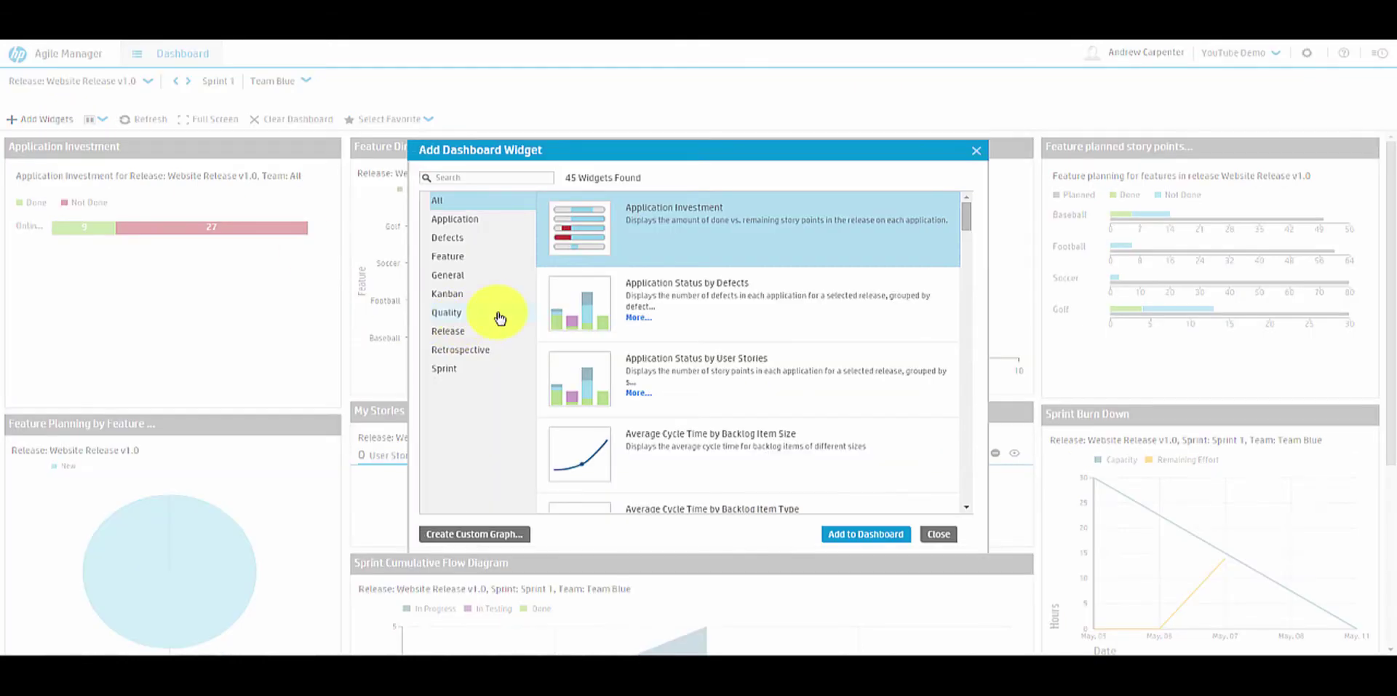
click(477, 534)
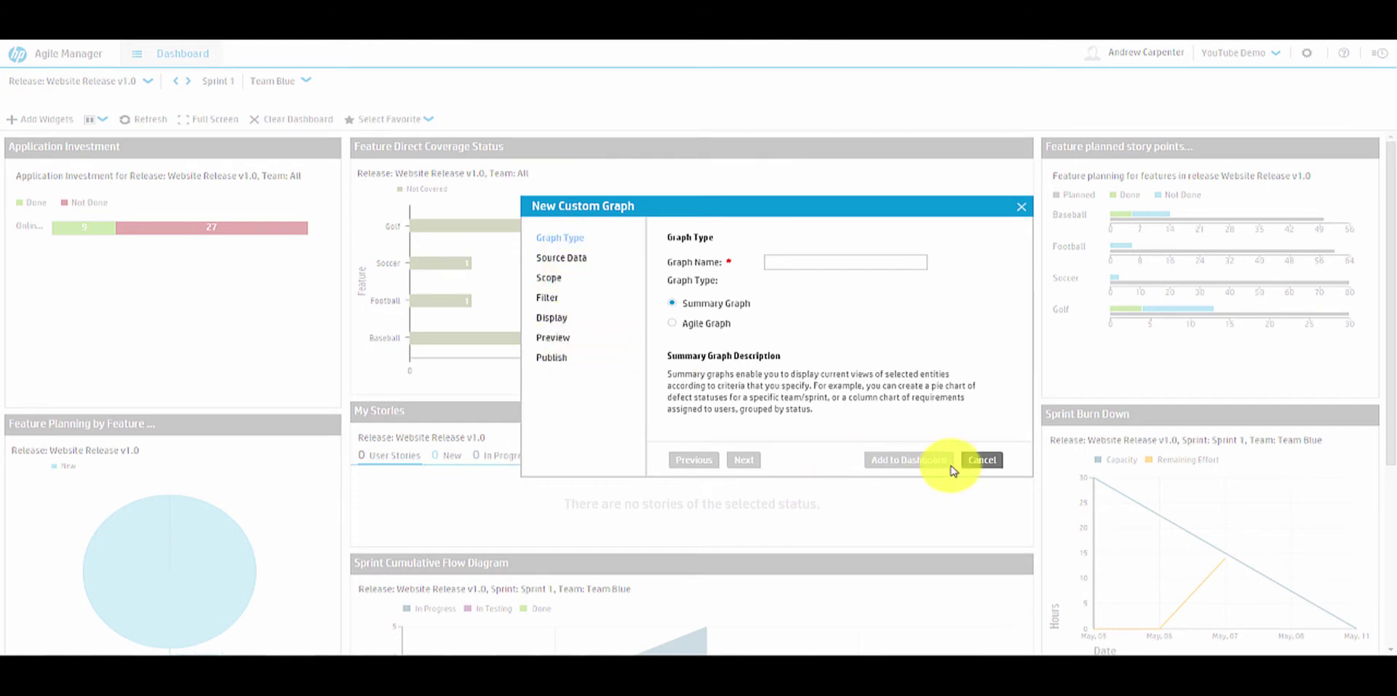
click(982, 459)
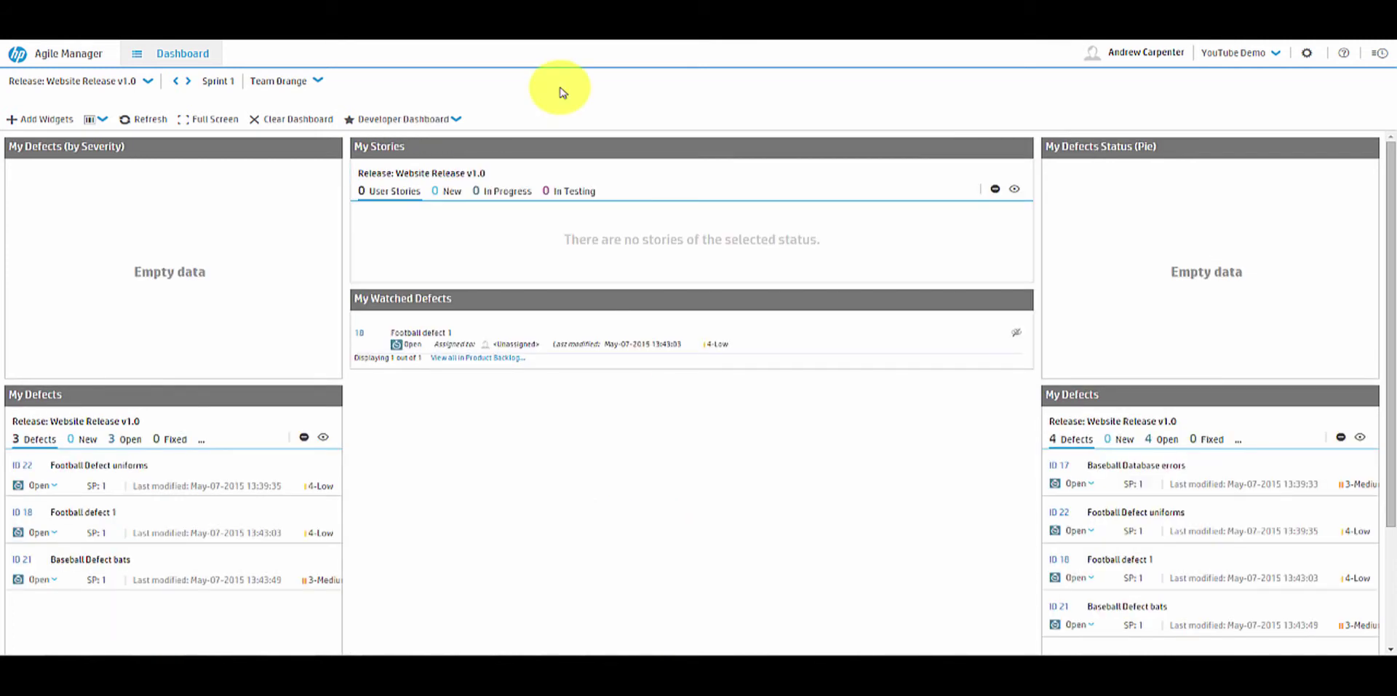
- Load the public Developer Dashboard favorite and look over its widgets
click(441, 120)
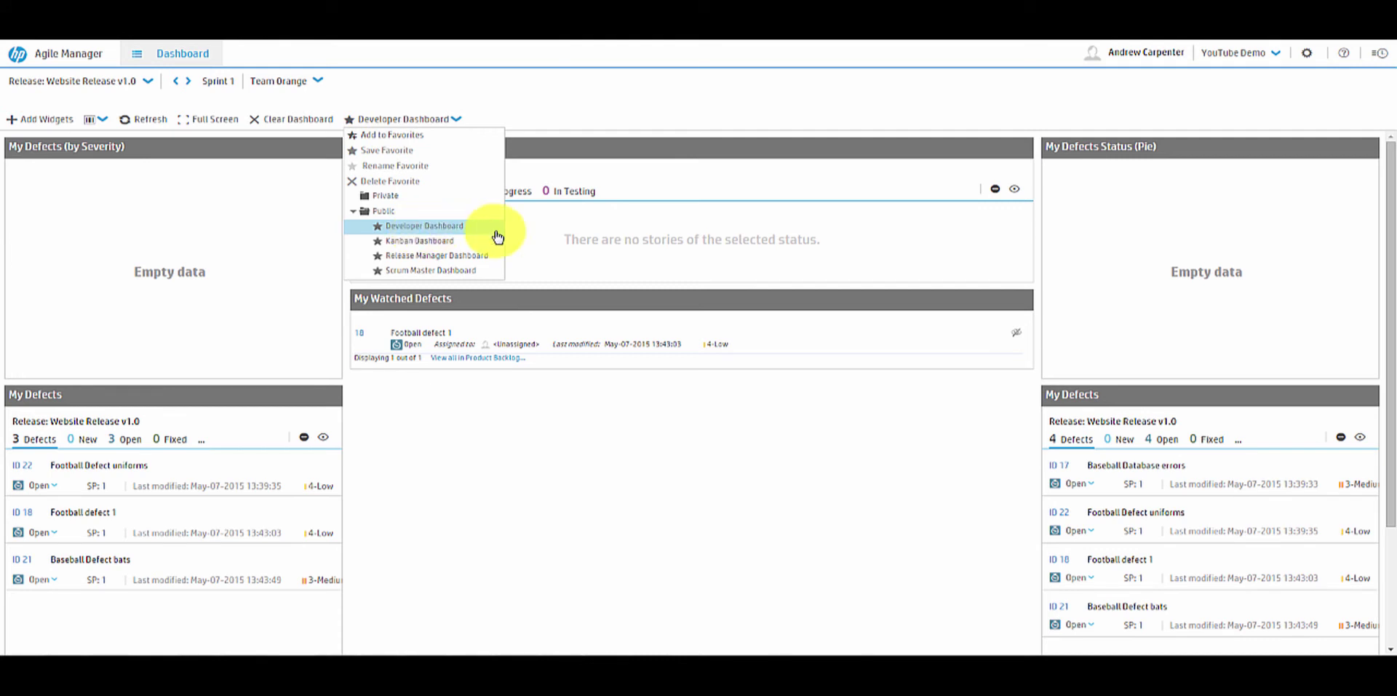
click(446, 226)
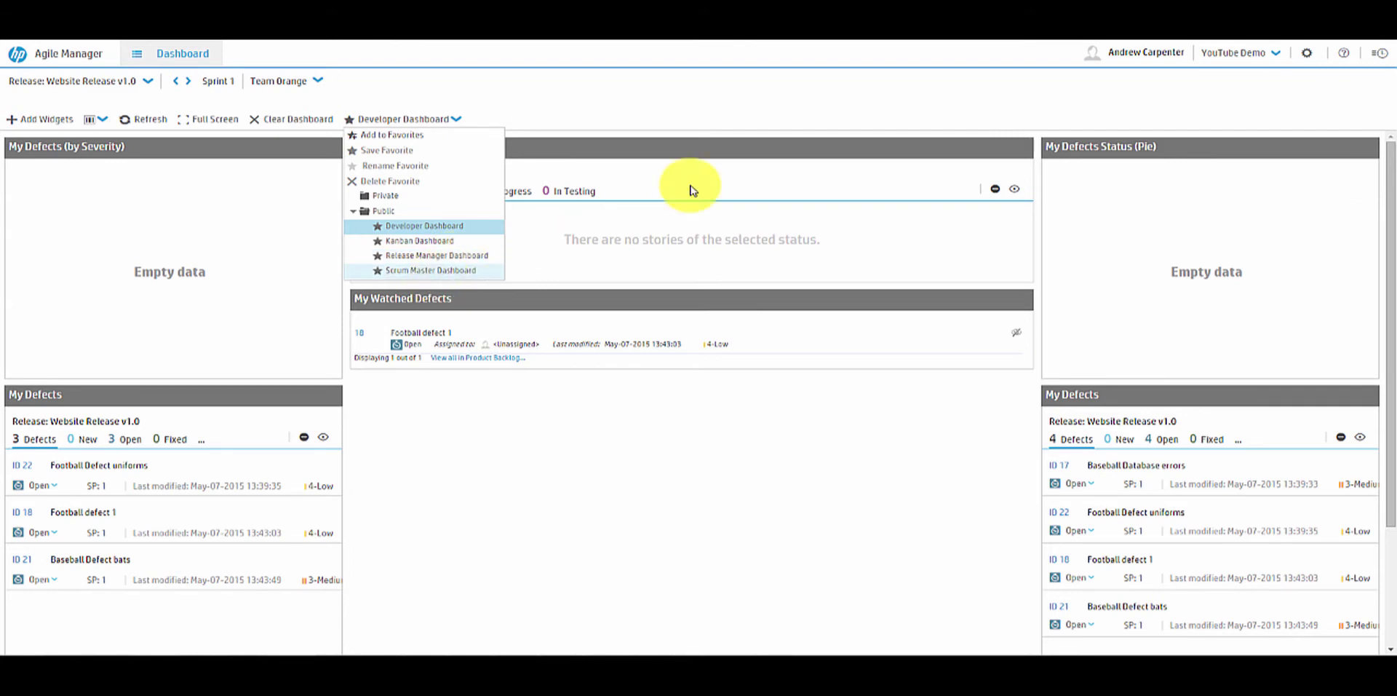
click(724, 90)
scroll(737, 445, down, 1)
scroll(737, 445, down, 1)
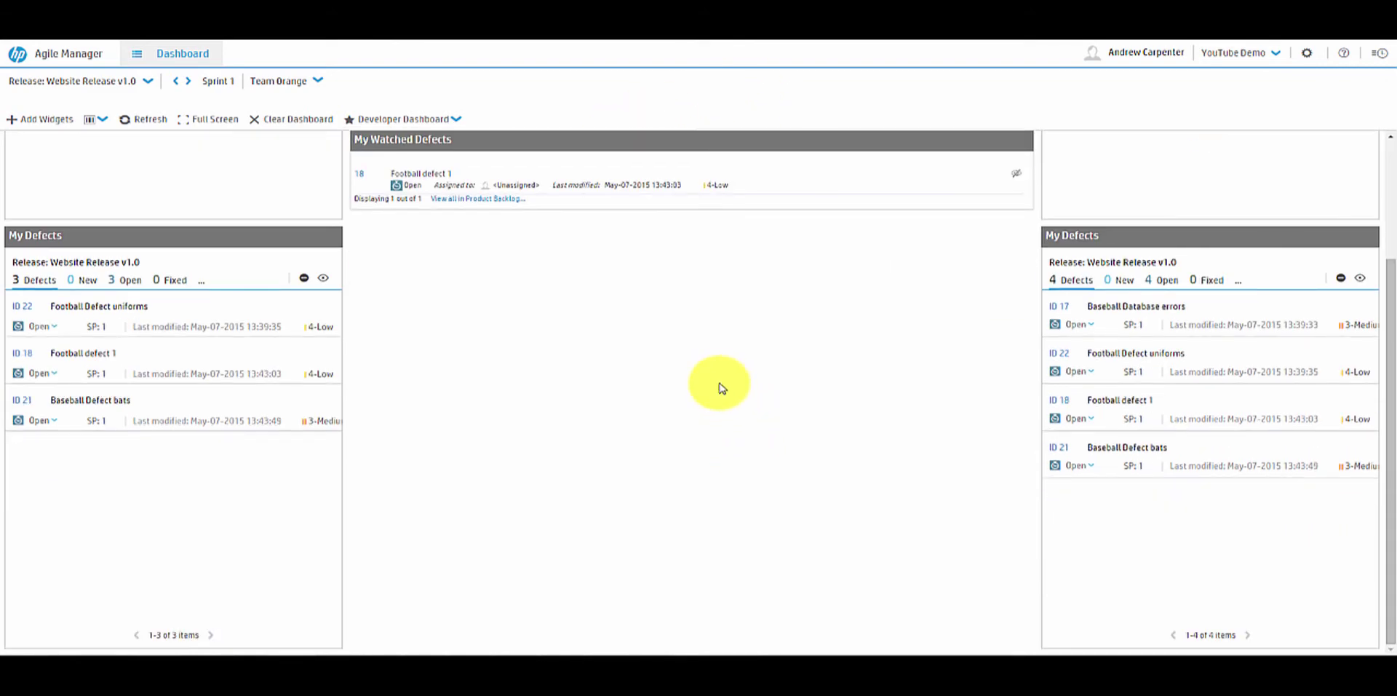
scroll(660, 377, up, 2)
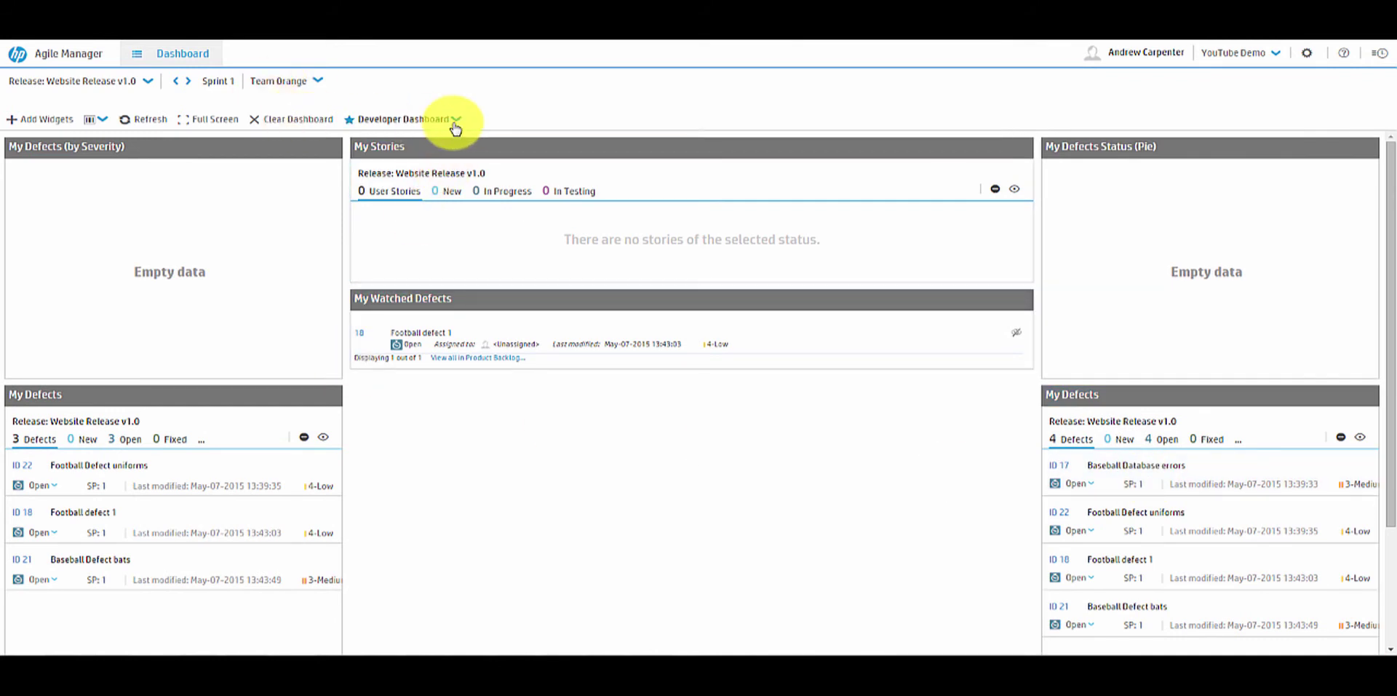
- Load the public Kanban Dashboard favorite and review its charts
click(455, 120)
click(452, 241)
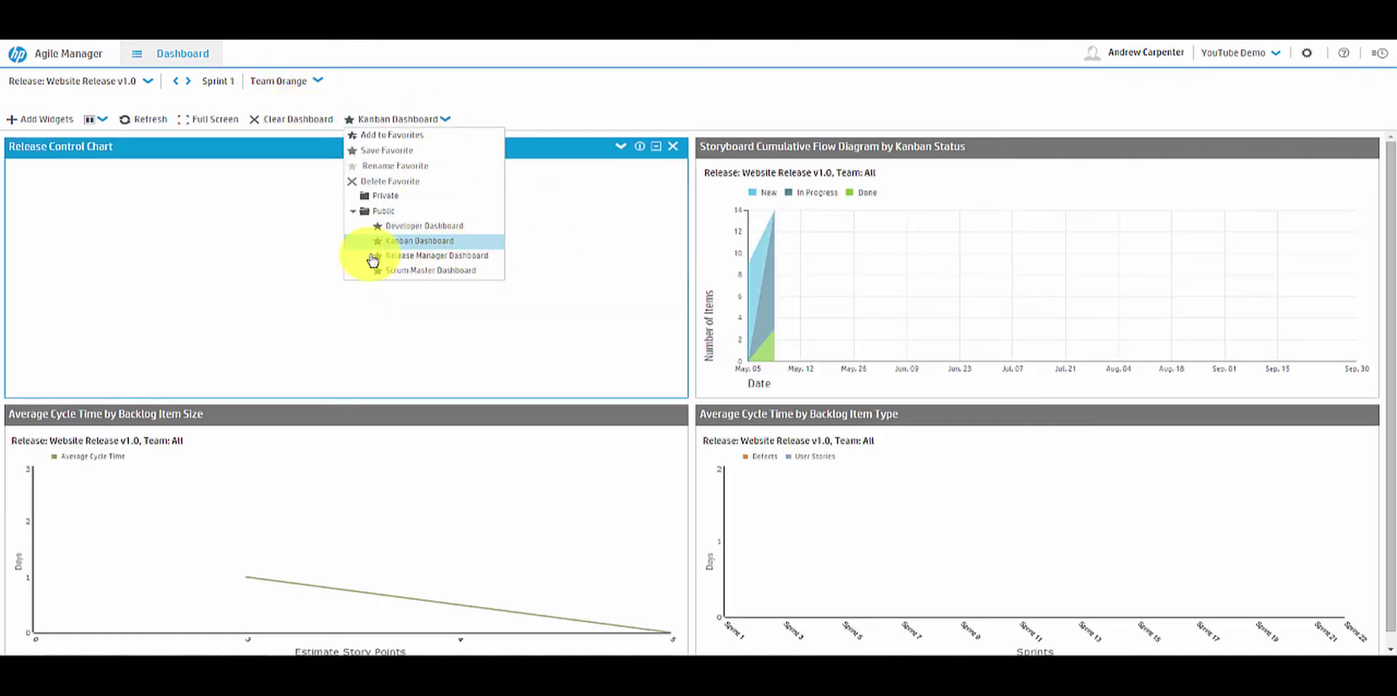
scroll(473, 331, down, 1)
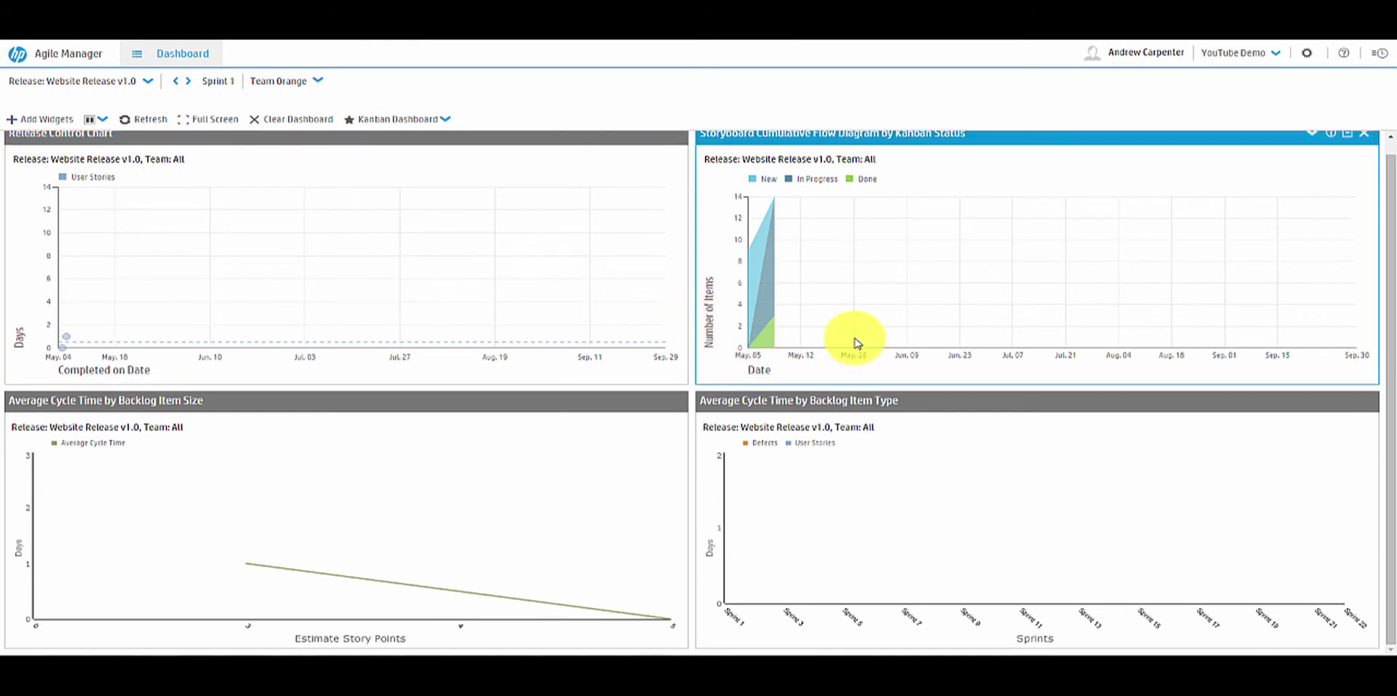
scroll(1389, 166, up, 1)
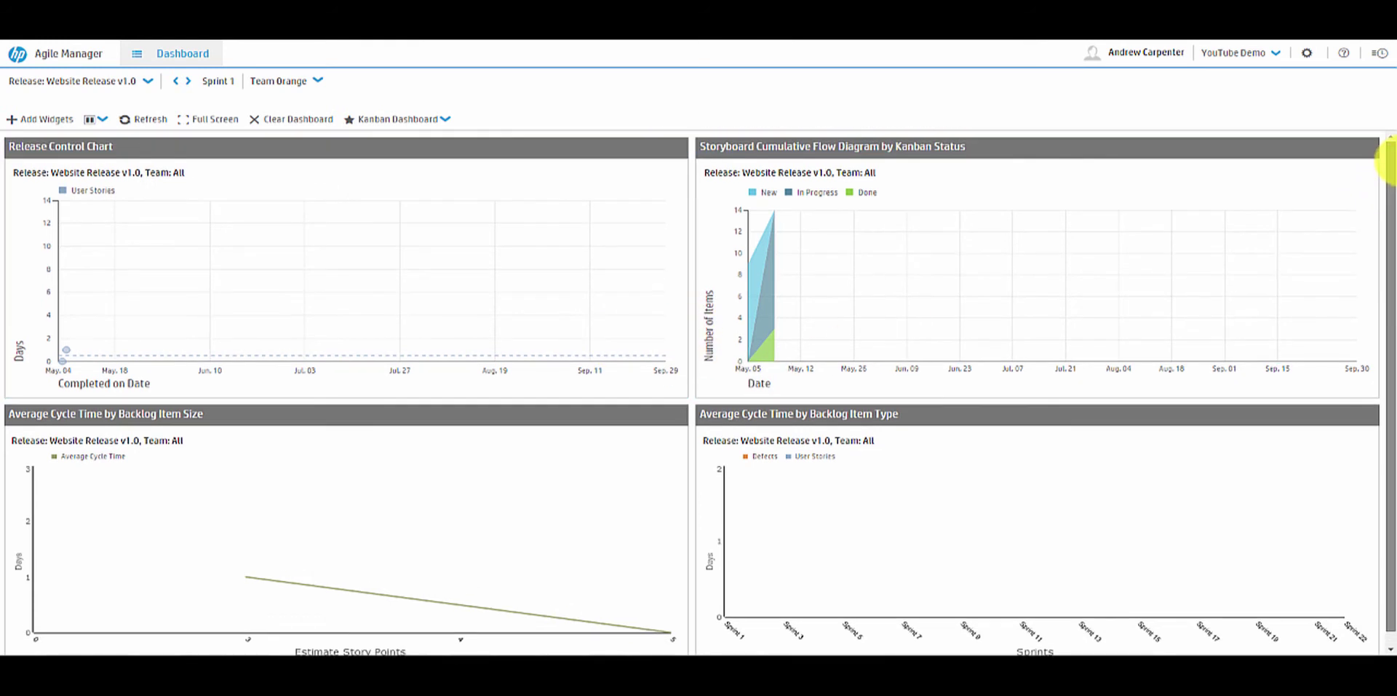
drag(1395, 164, 1394, 179)
scroll(946, 206, up, 1)
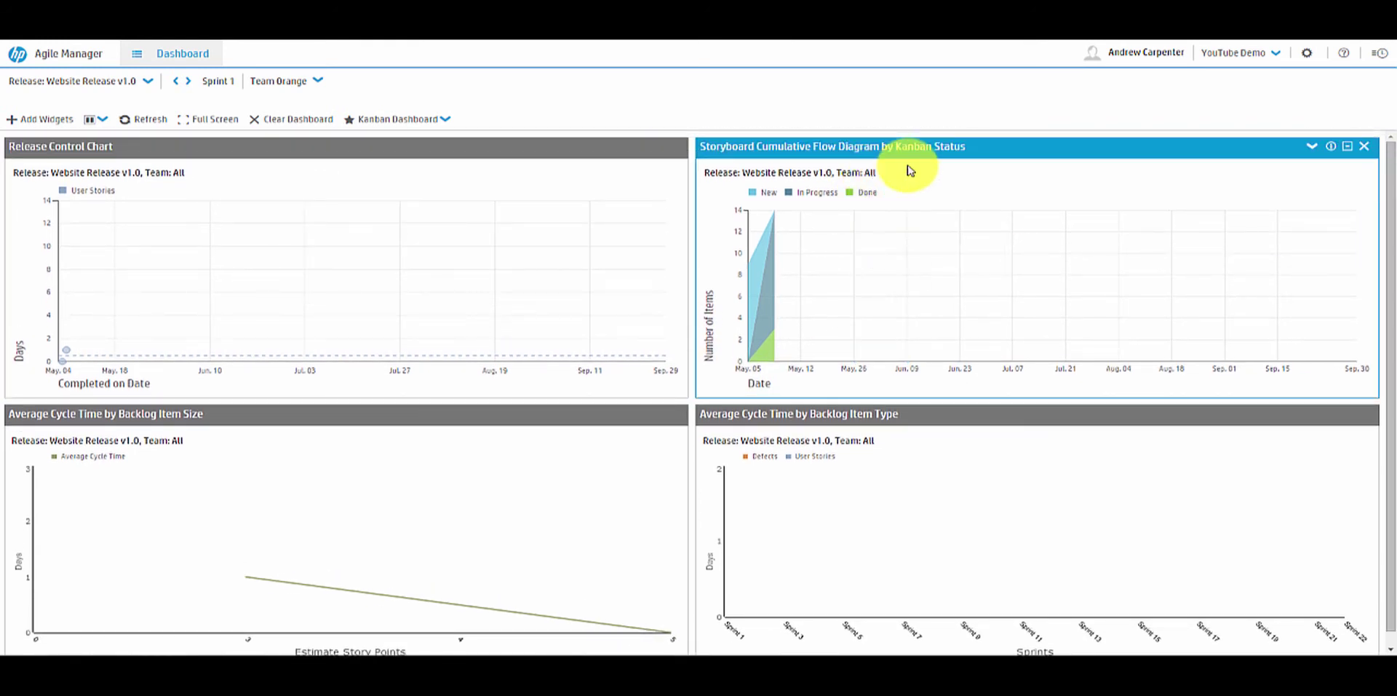
scroll(456, 364, down, 1)
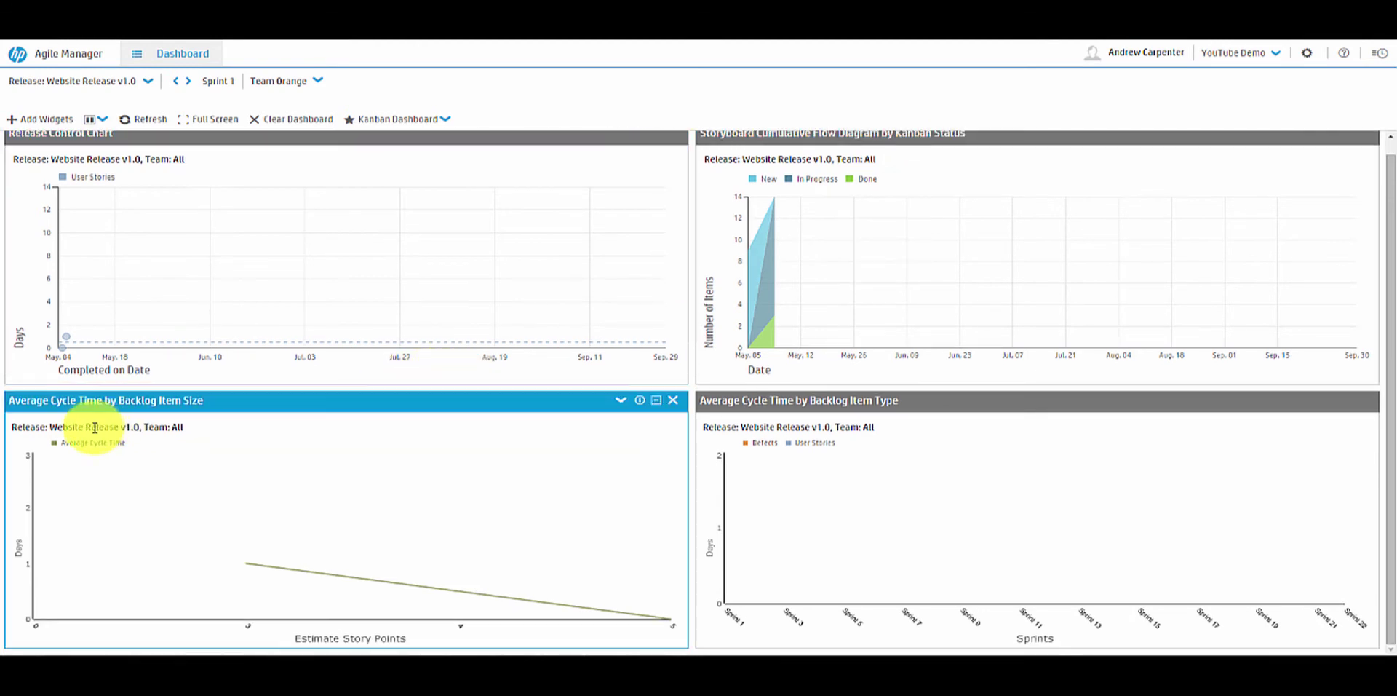
scroll(544, 266, up, 1)
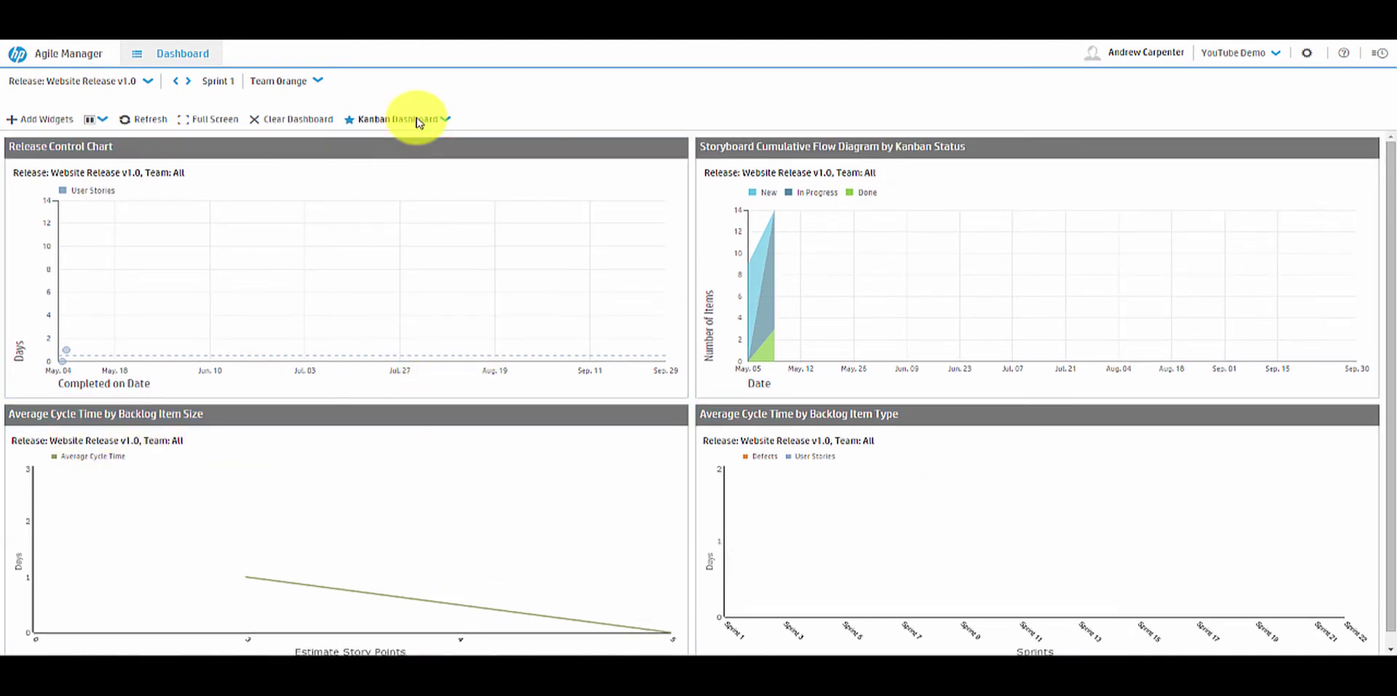
- View the public Release Manager Dashboard favorite, followed by the Scrum Master Dashboard favorite
click(399, 118)
click(449, 256)
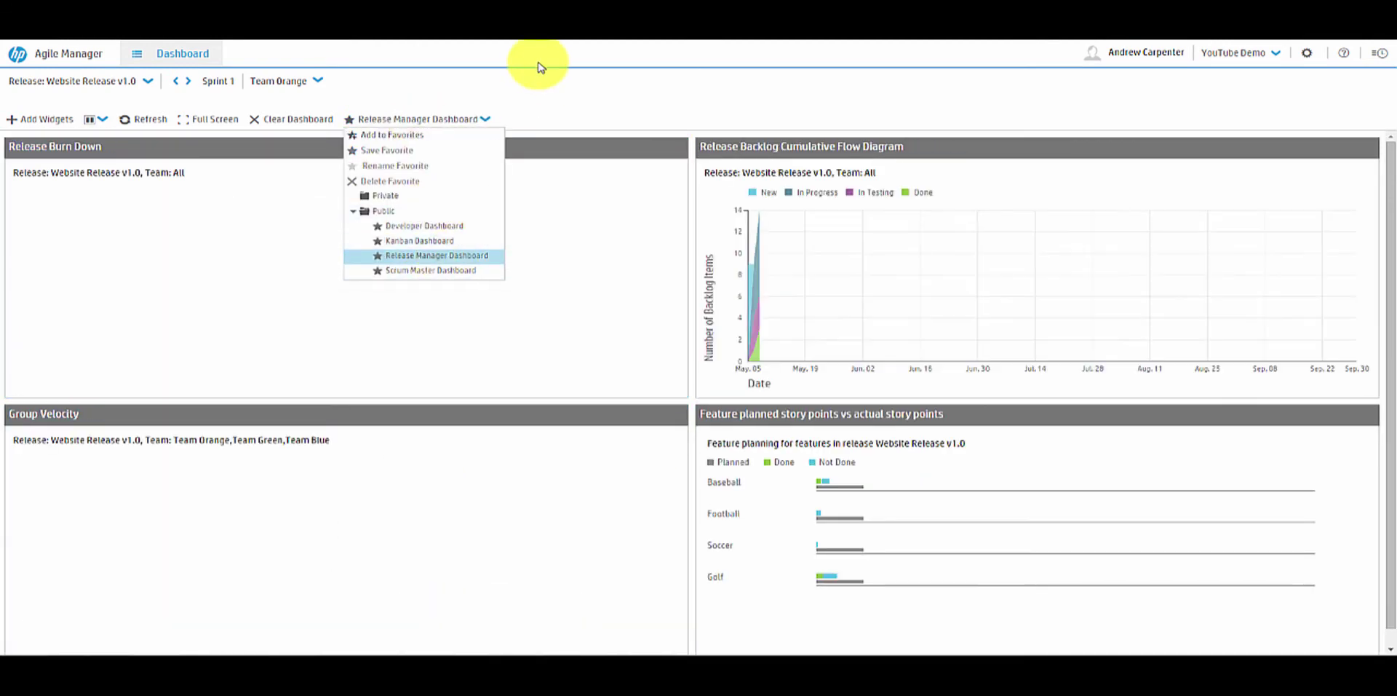
click(453, 271)
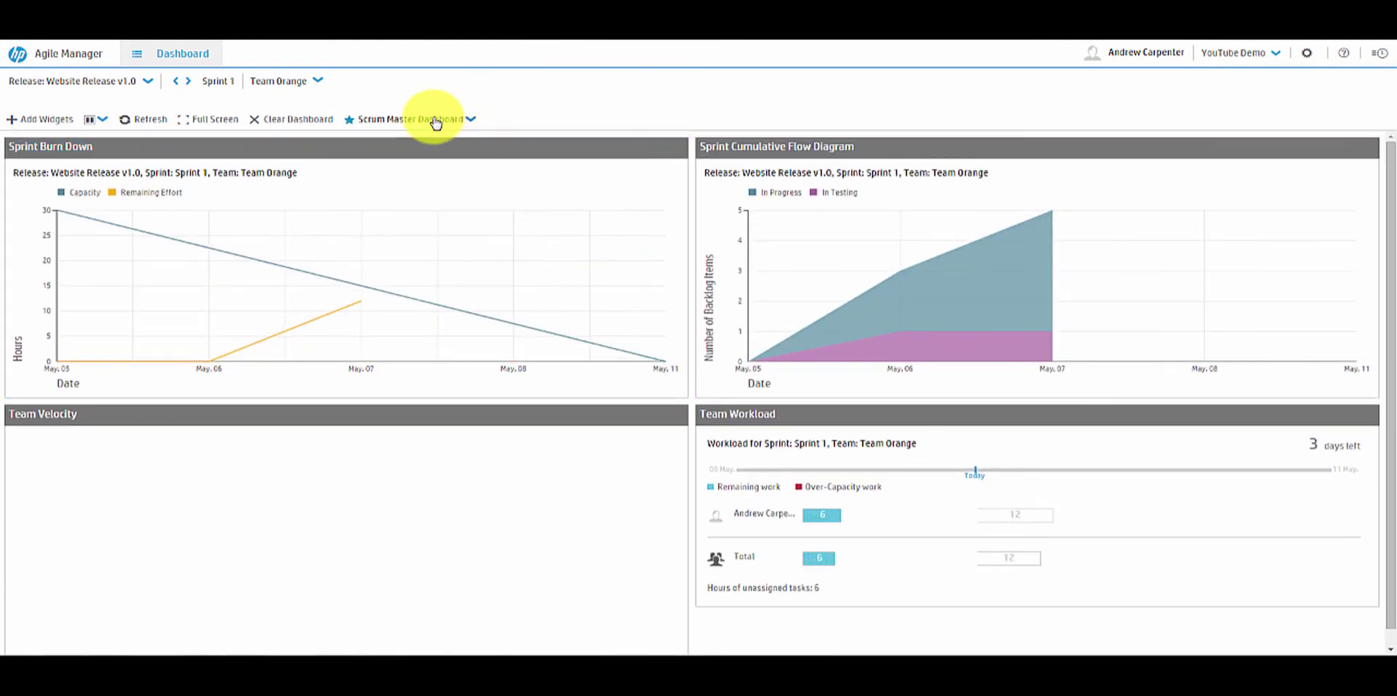
click(435, 119)
click(615, 116)
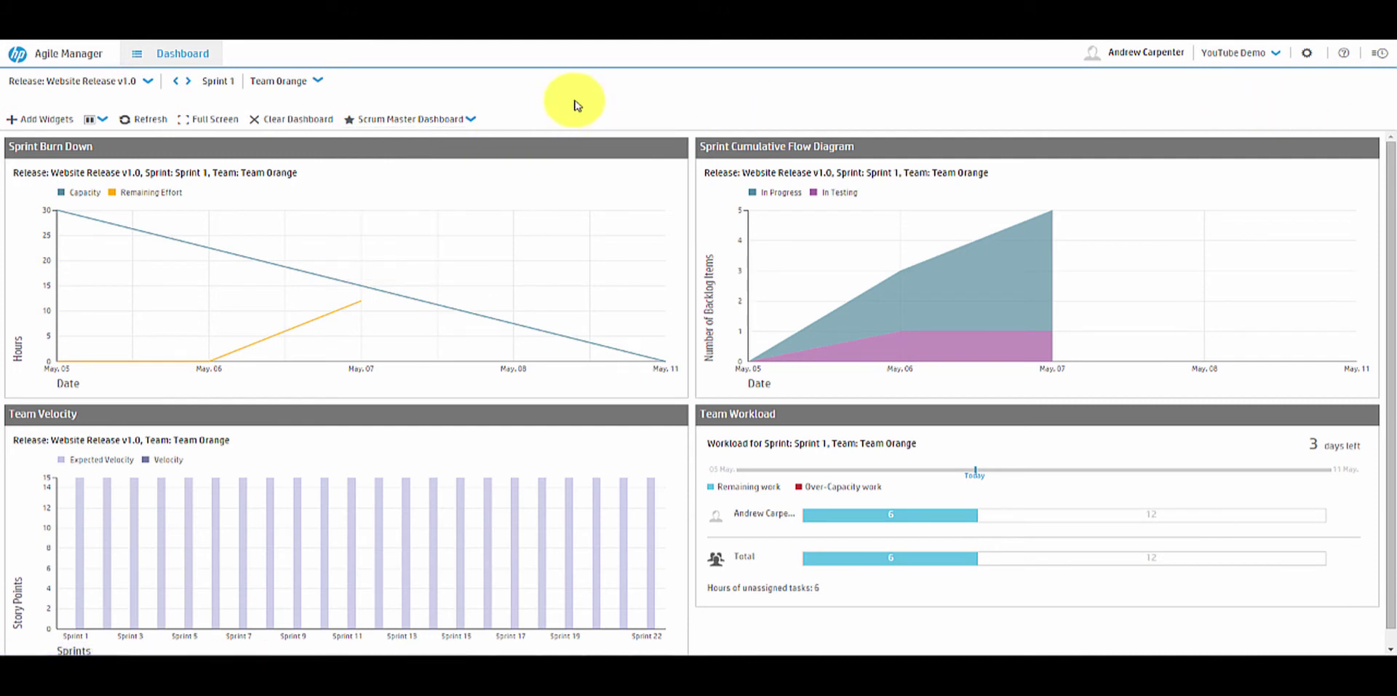
- Clear all widgets from the dashboard and turn off the confirmation for future clearing
click(290, 121)
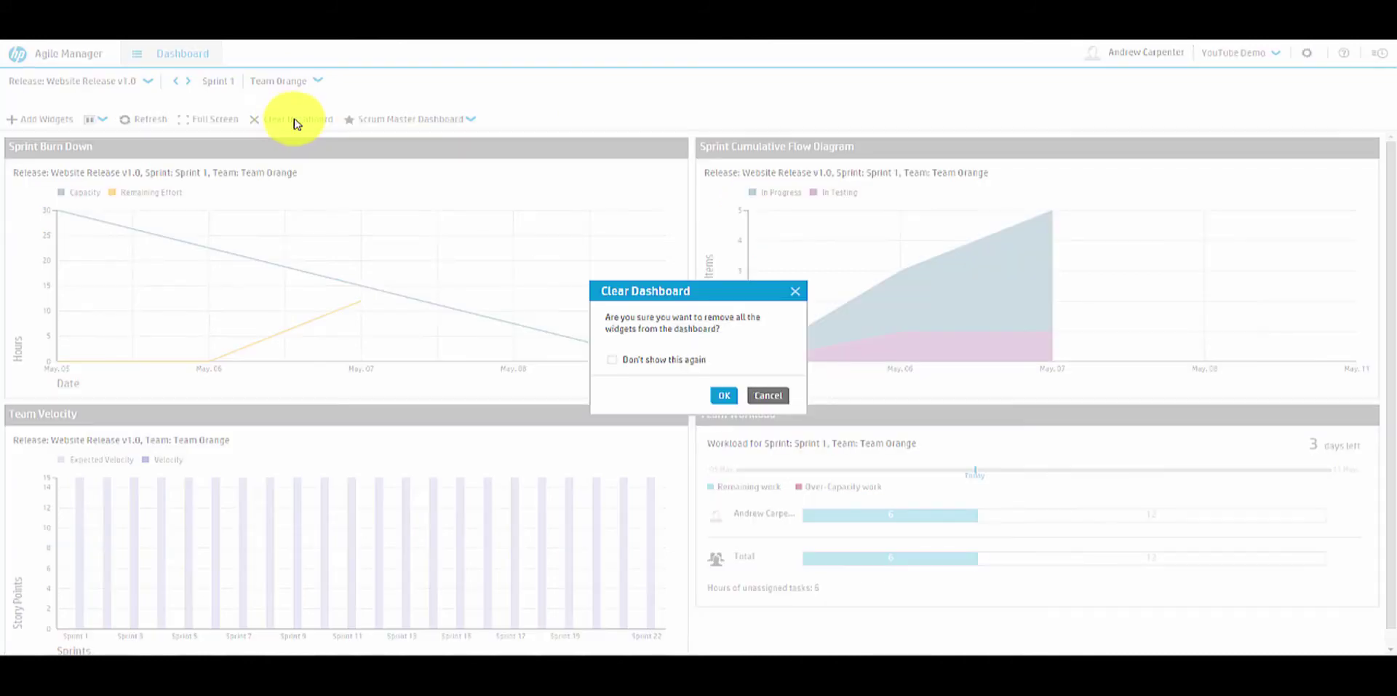
click(615, 360)
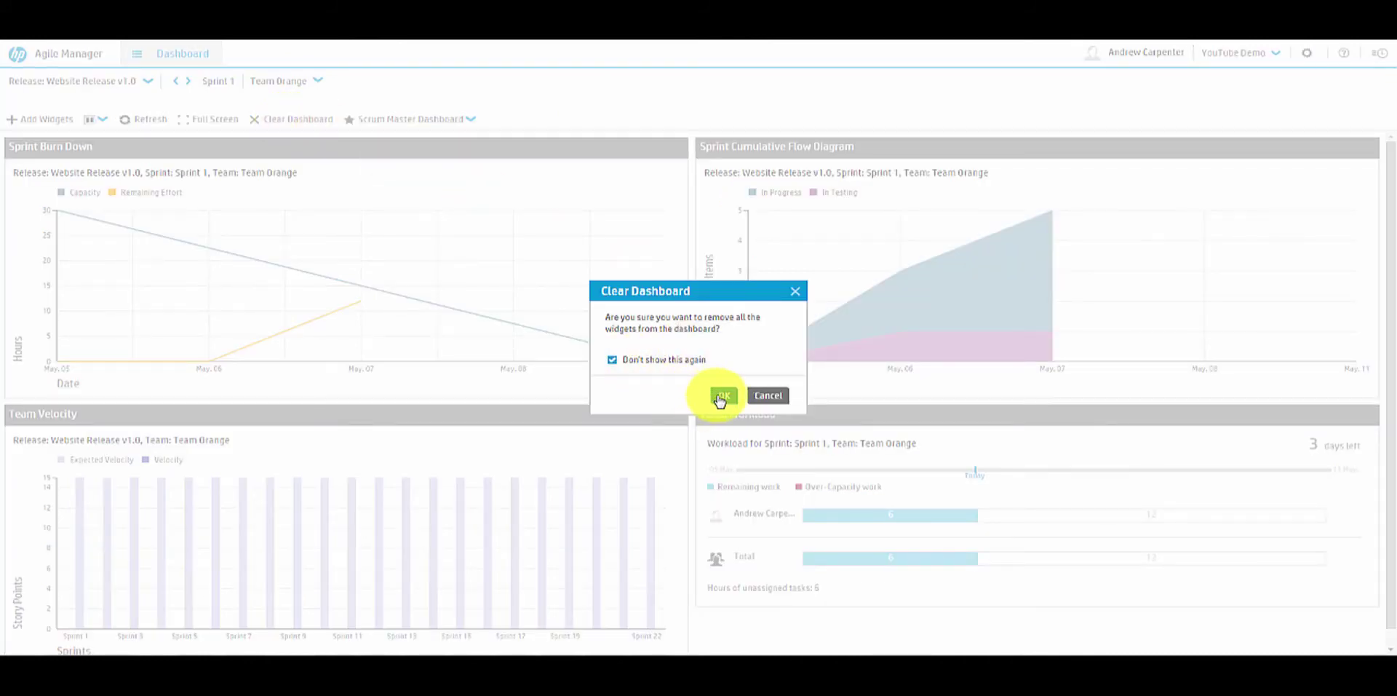
click(722, 396)
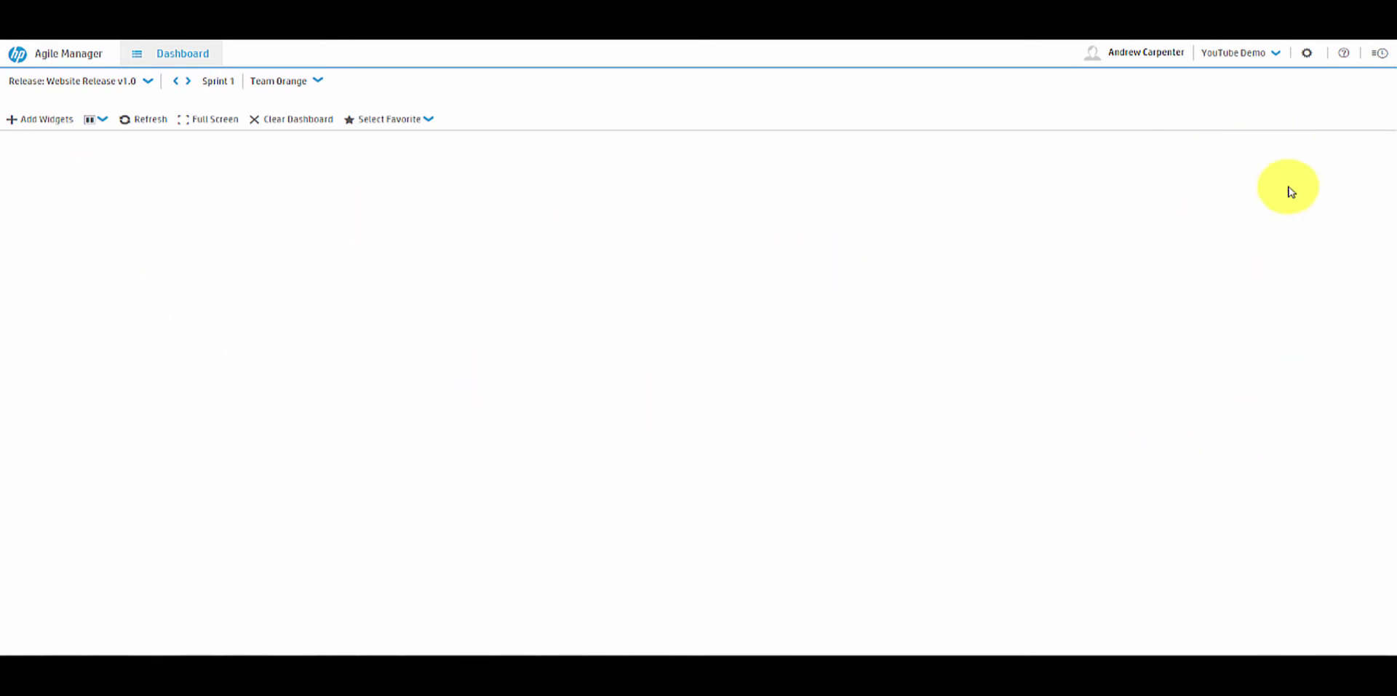
- Open the site configuration on its workspaces list and view the other available configuration areas
click(1307, 56)
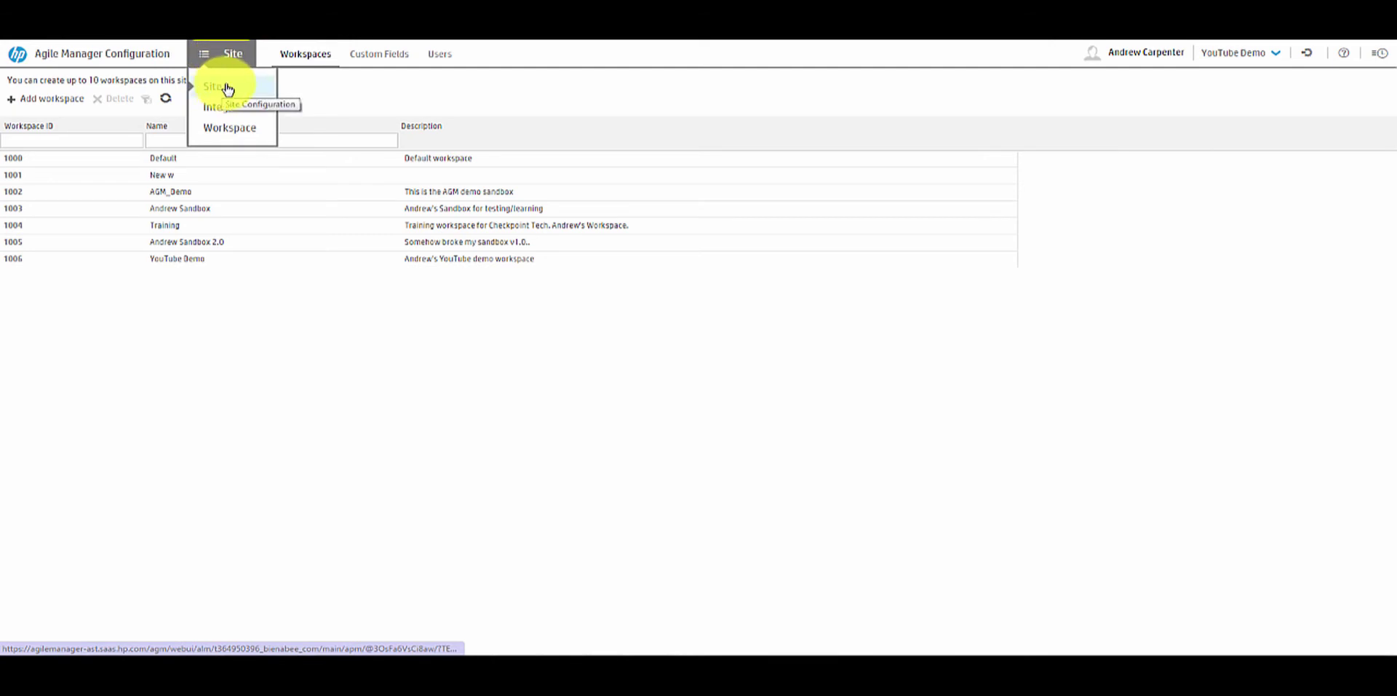
click(228, 87)
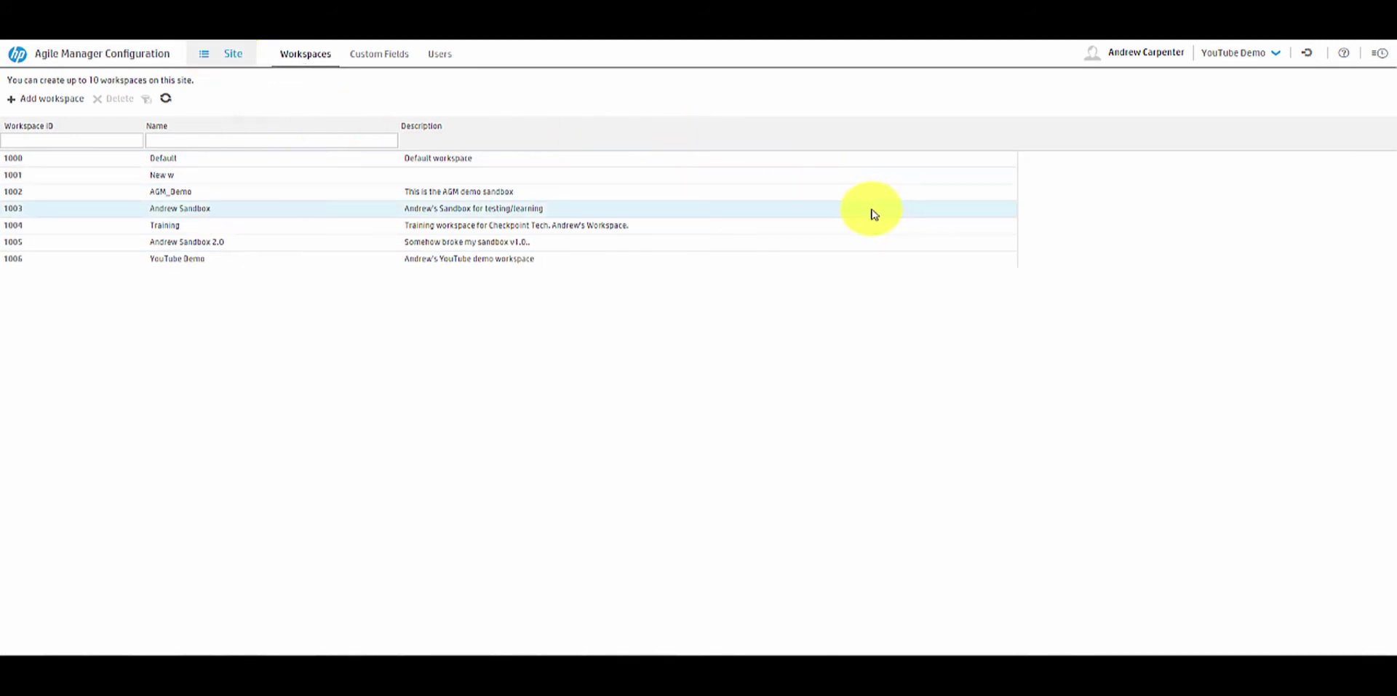
click(204, 56)
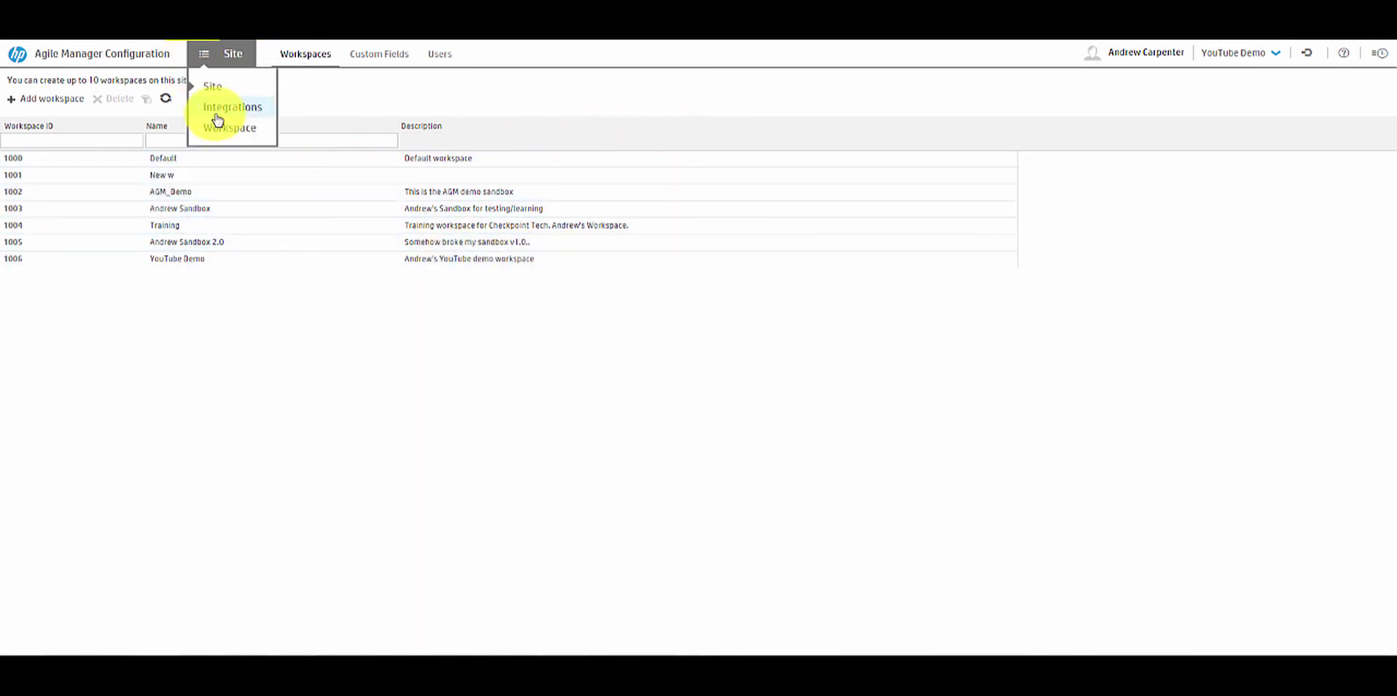
click(324, 86)
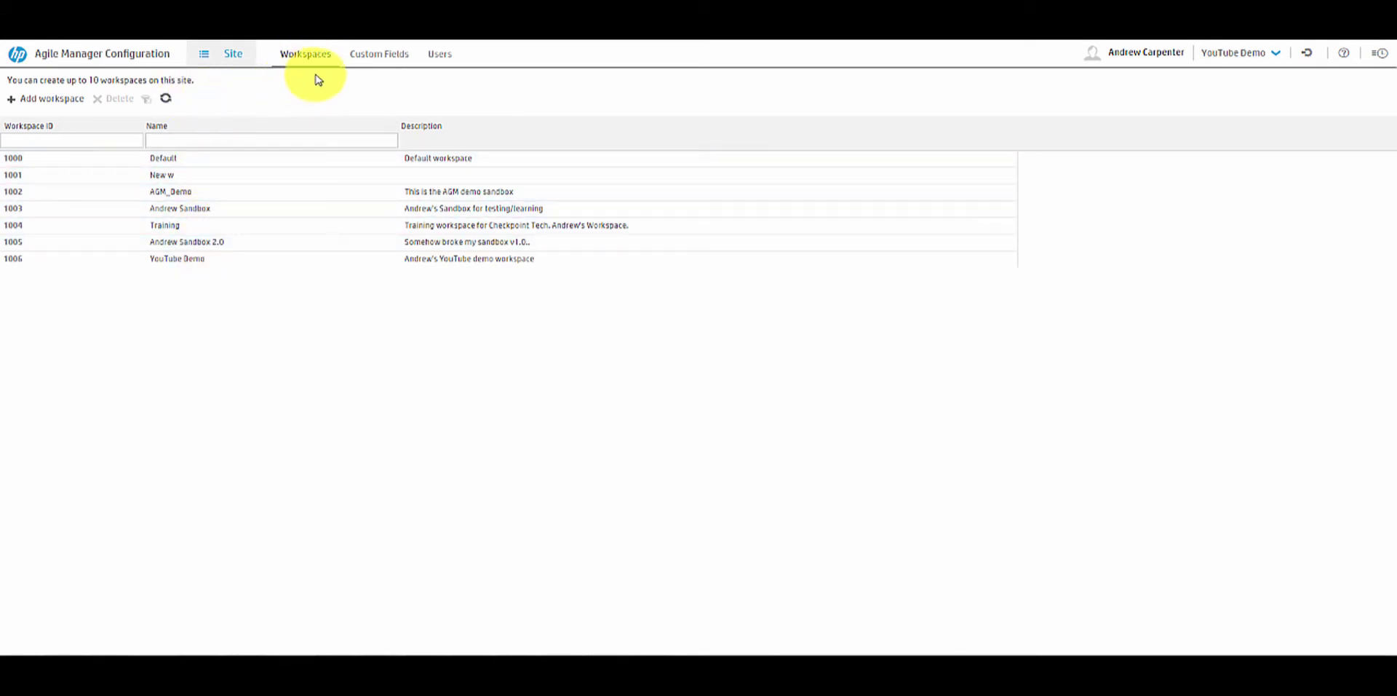
- View the name and description fields for adding a new workspace and close the form without saving
click(36, 100)
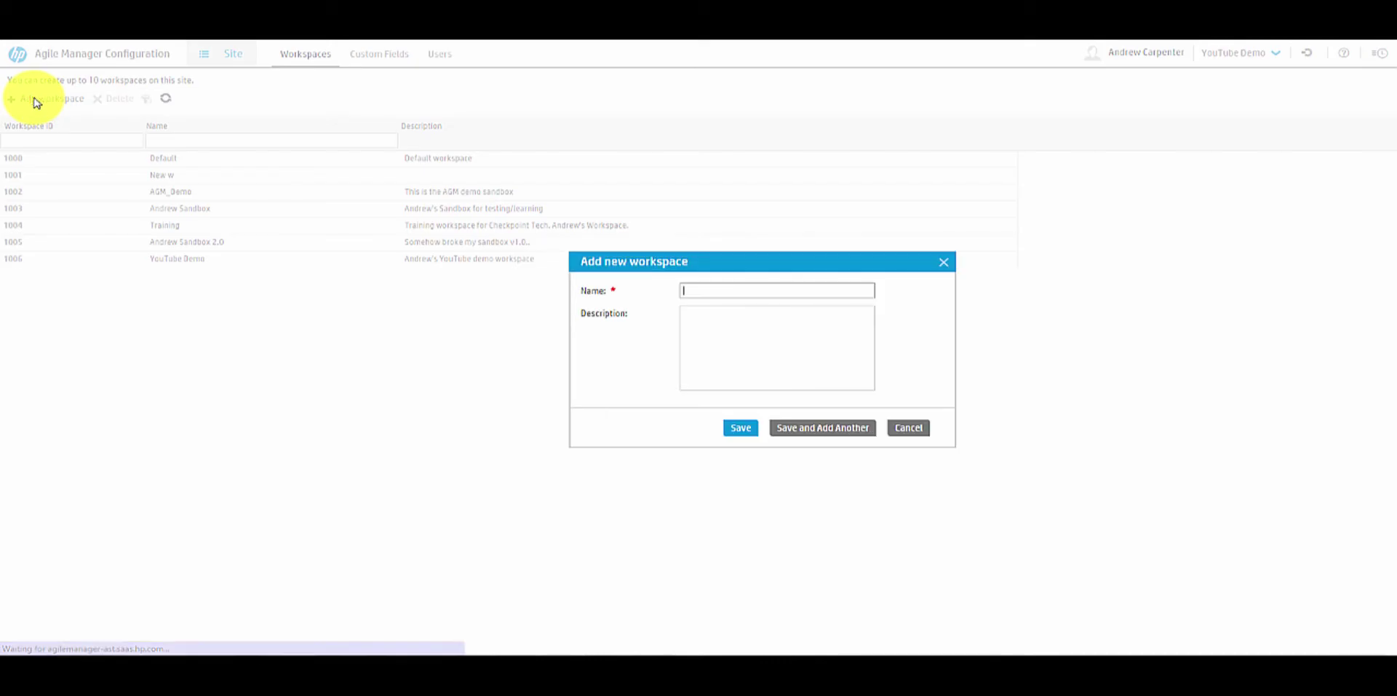
click(740, 311)
click(919, 447)
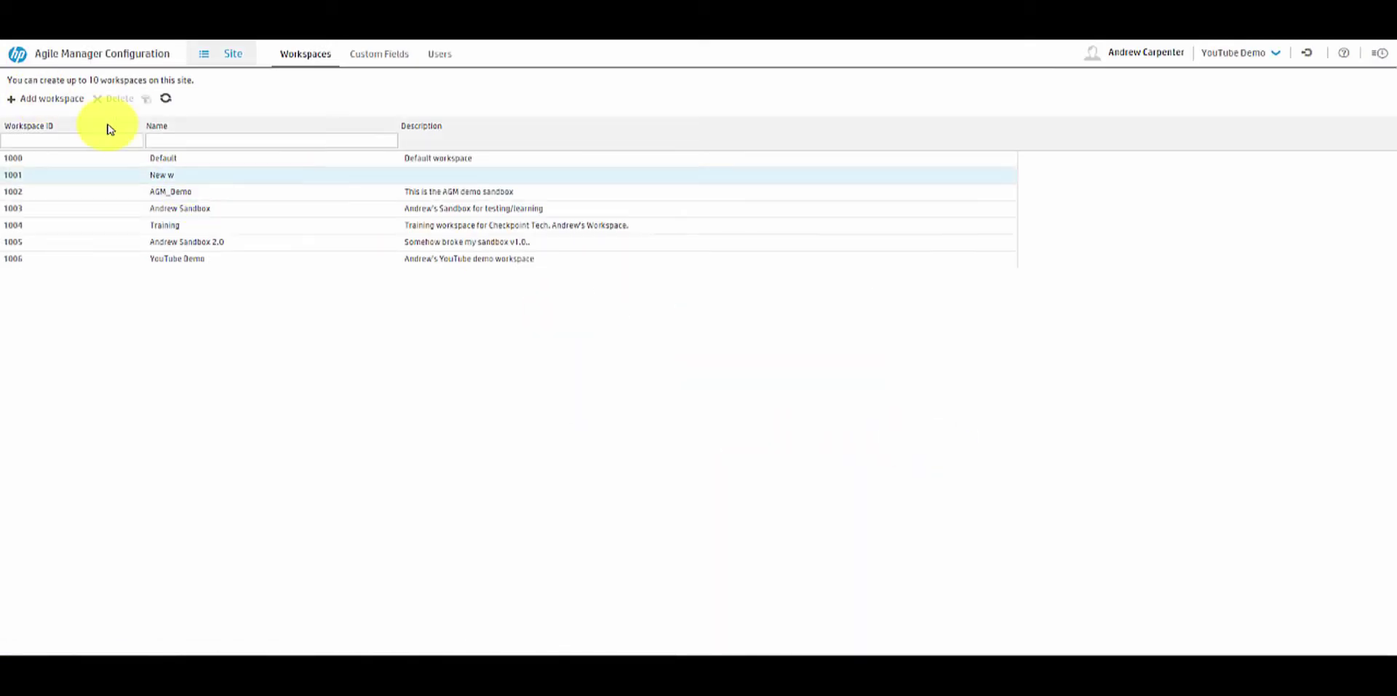
- Start deleting the sandbox workspace described as for testing/learning, decline the deletion and check the site's workspace limit note
click(86, 174)
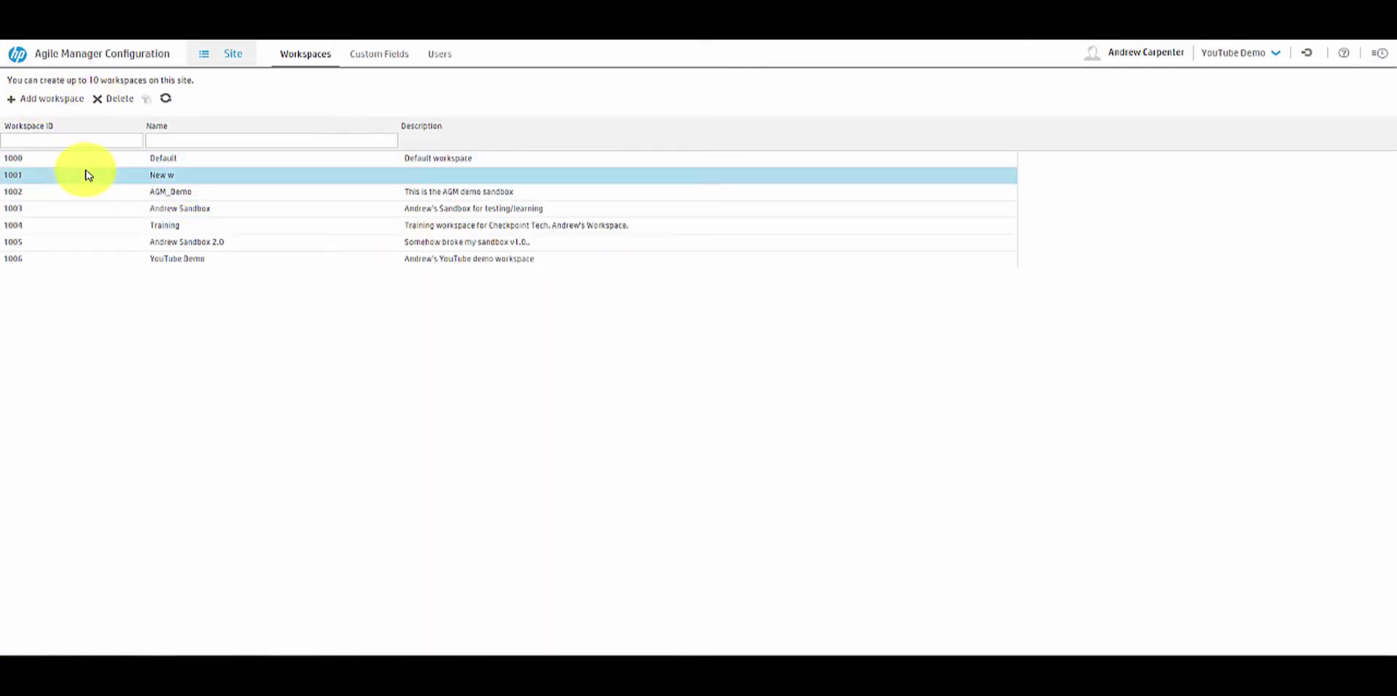
click(437, 209)
click(128, 102)
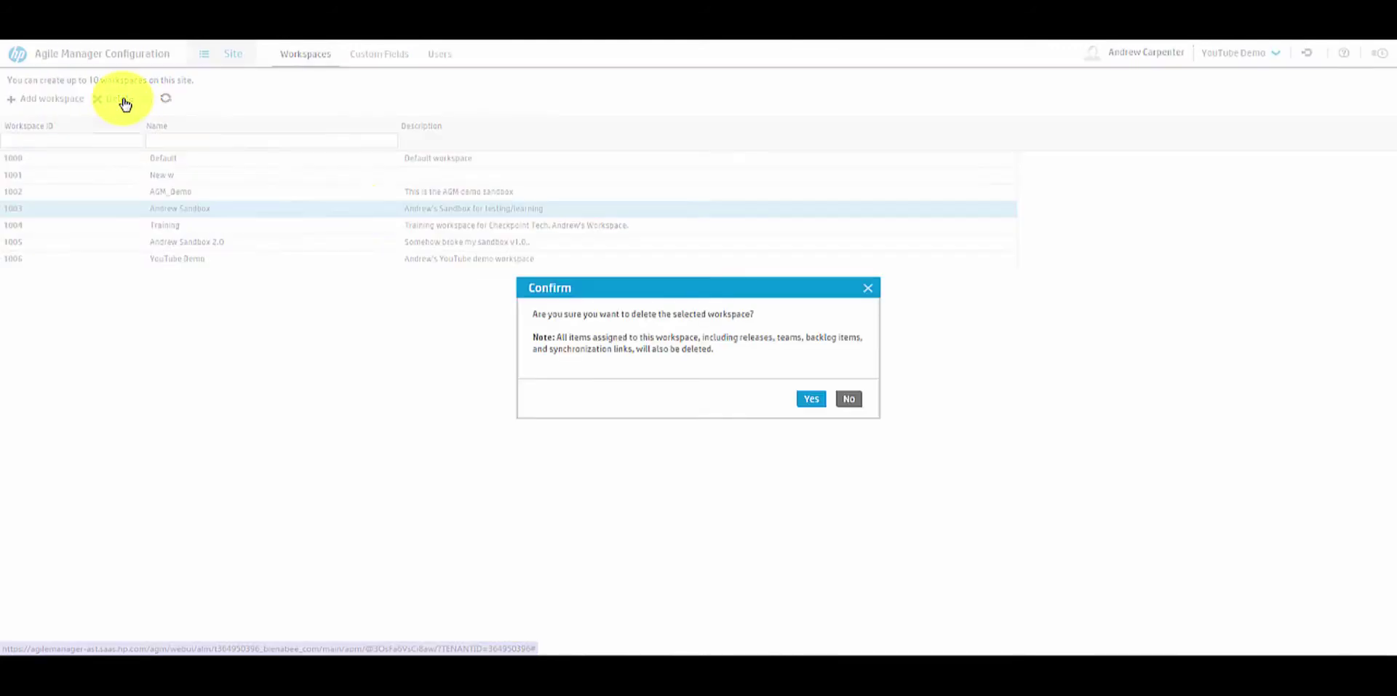
click(849, 400)
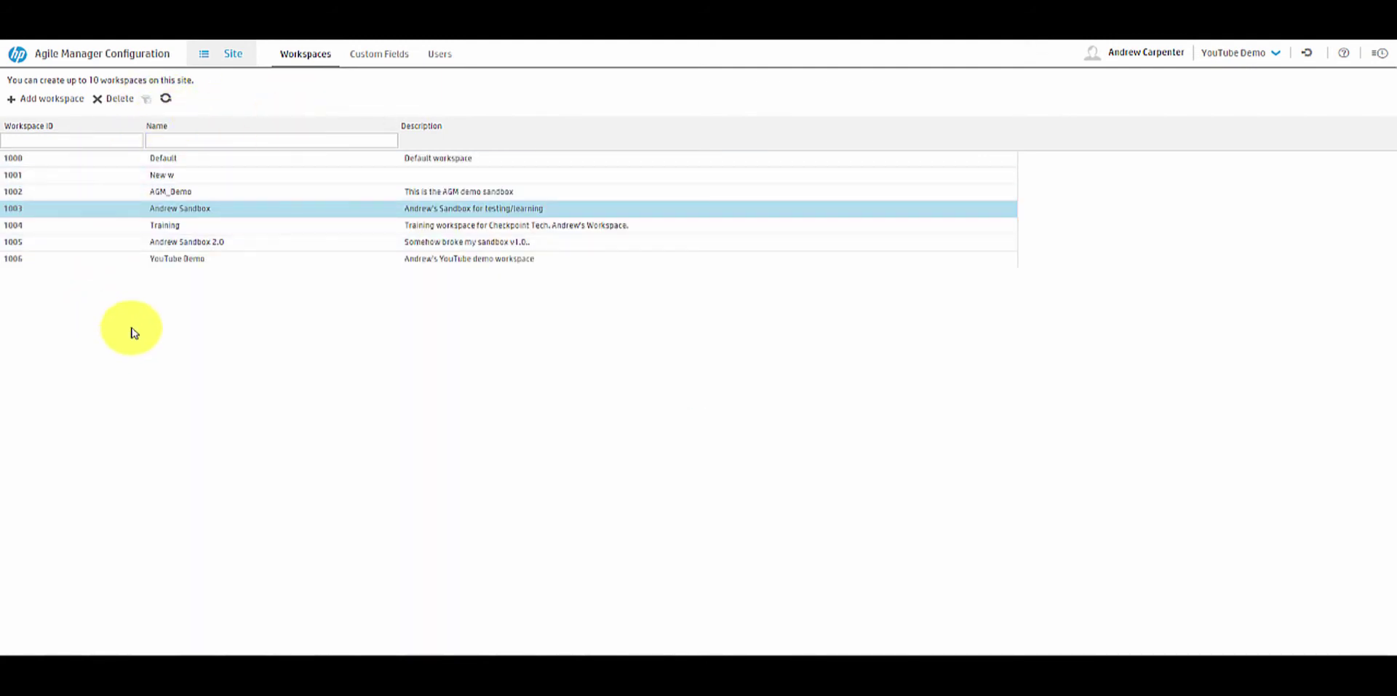
drag(193, 80, 2, 76)
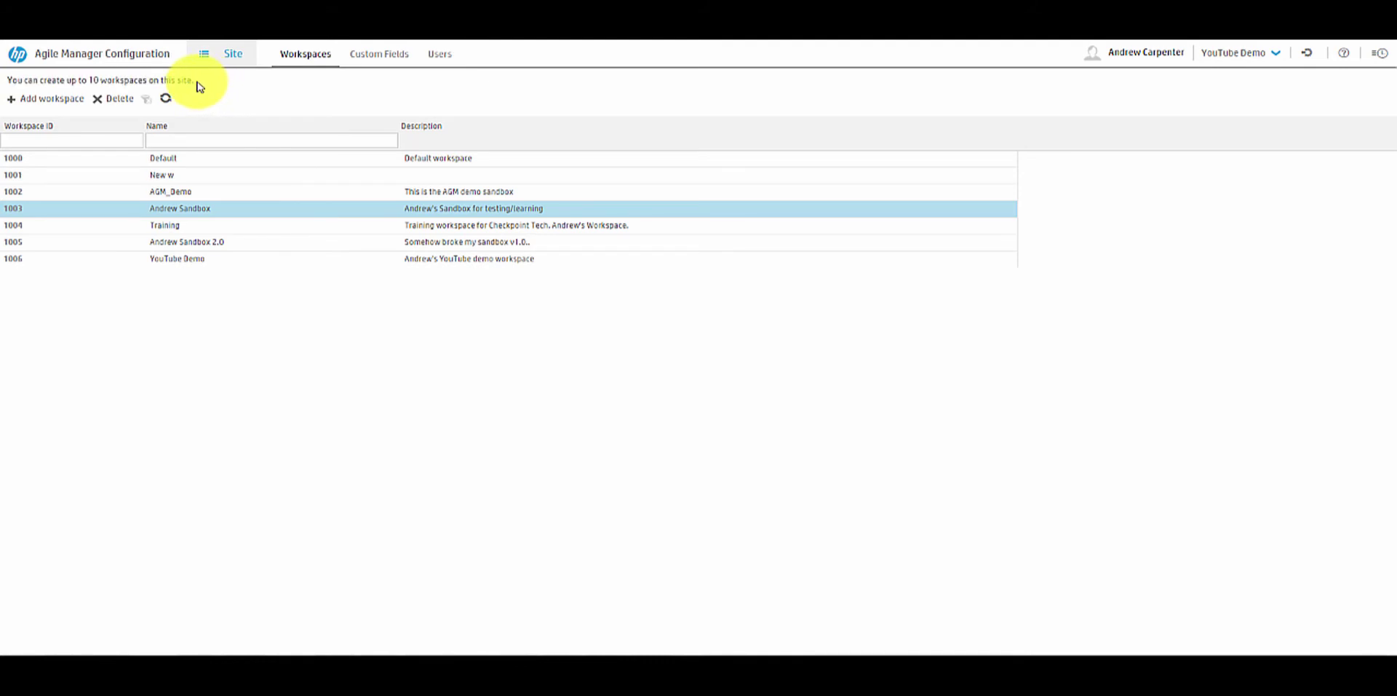
- Add a custom field for user stories with the label Requirement and type Free Text, and select it in the list
click(389, 58)
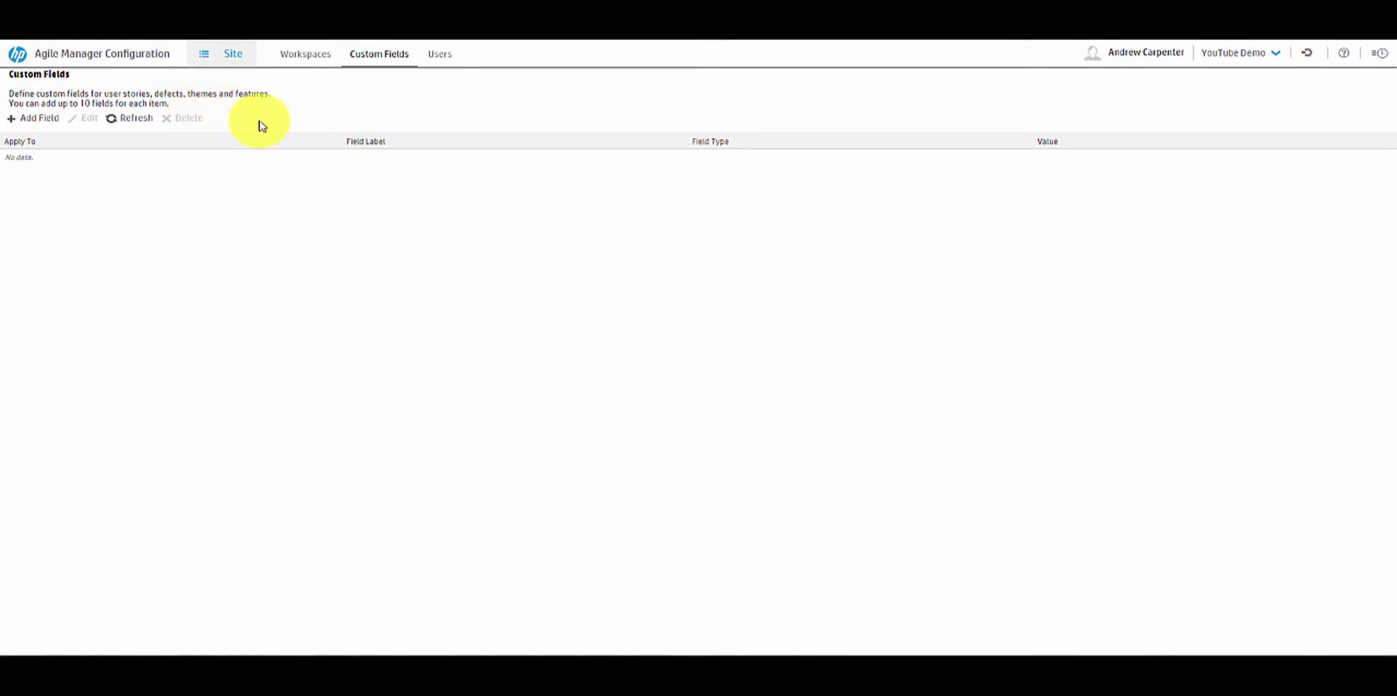
click(42, 118)
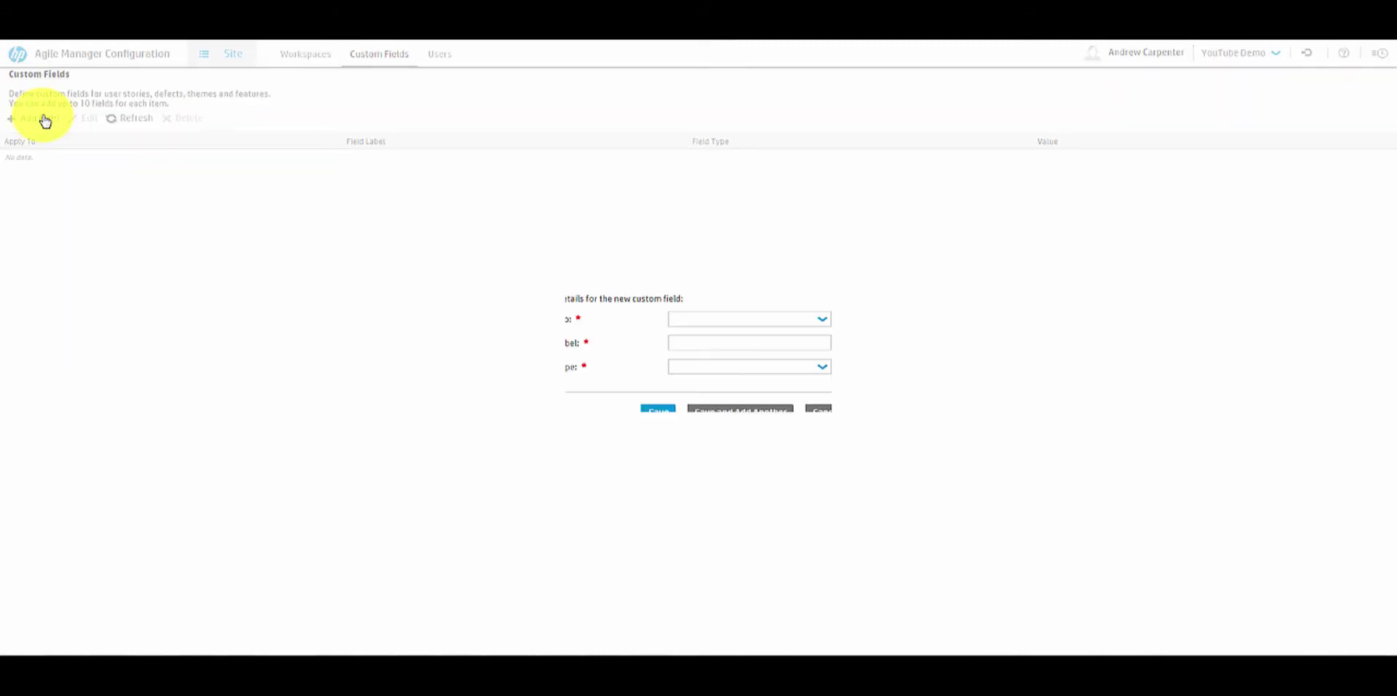
click(804, 329)
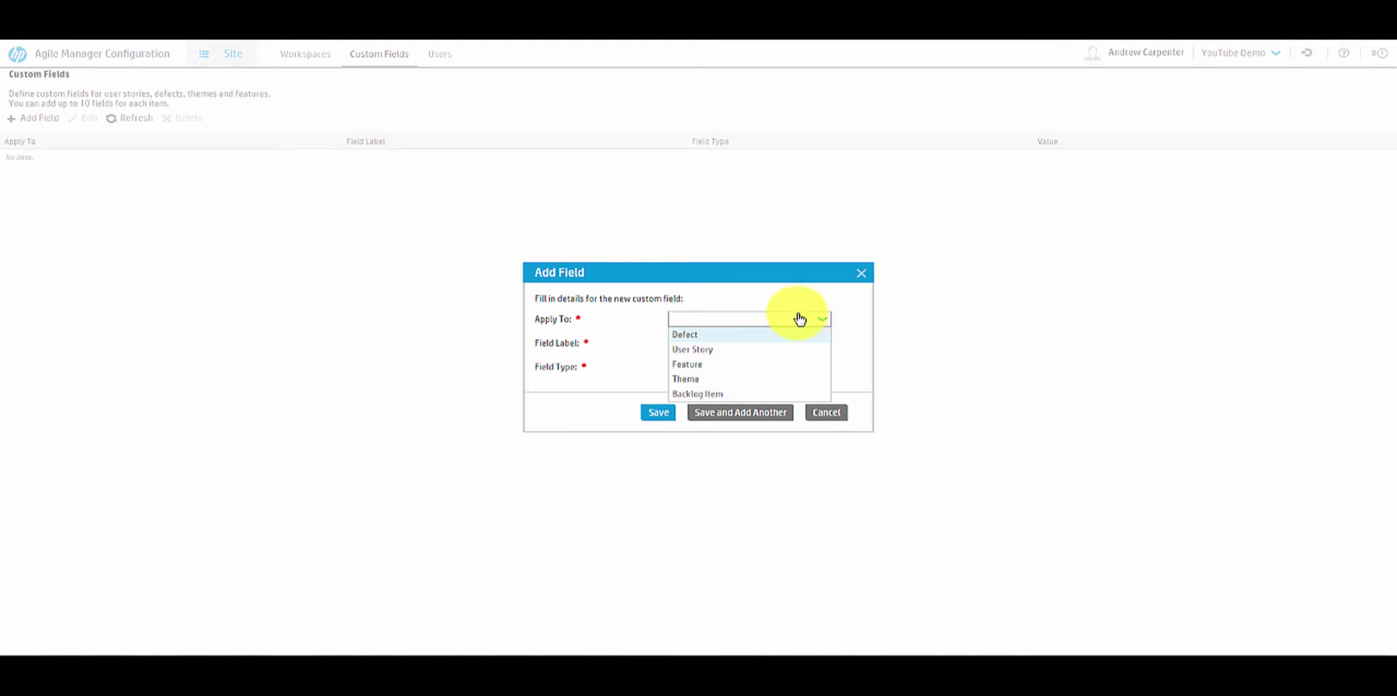
click(713, 350)
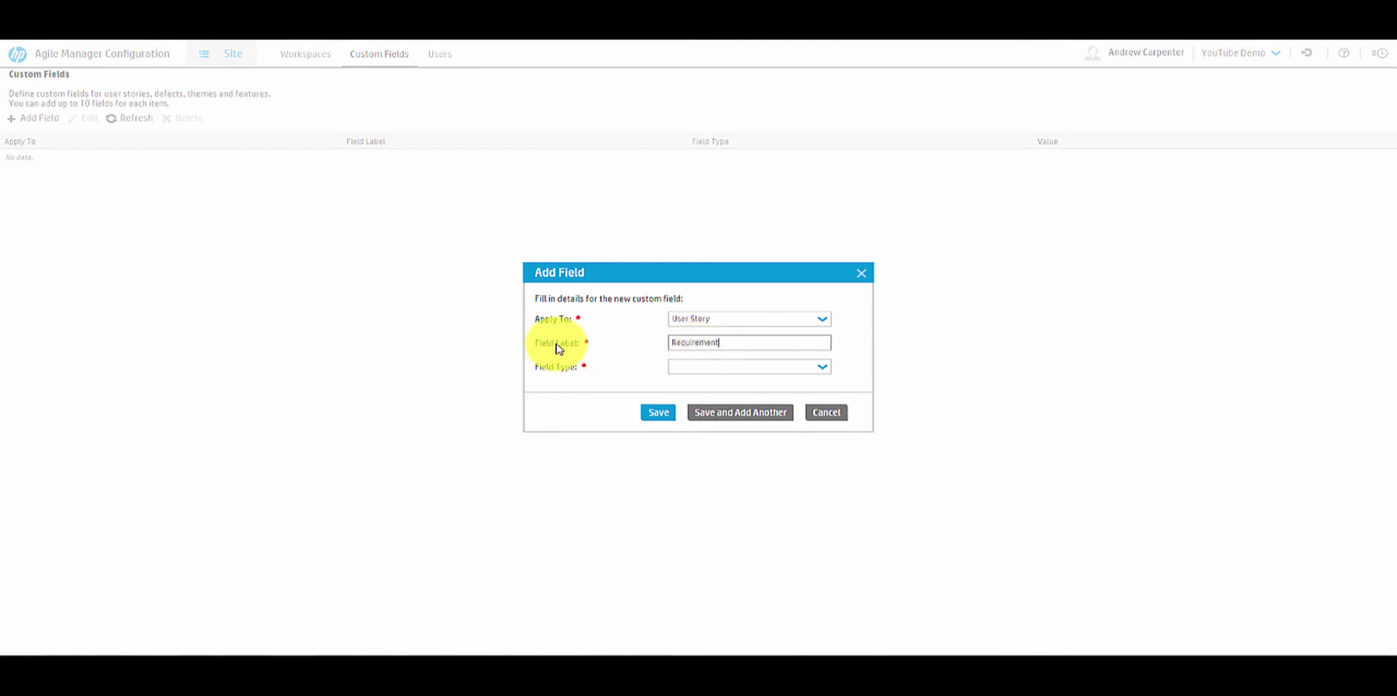
click(753, 371)
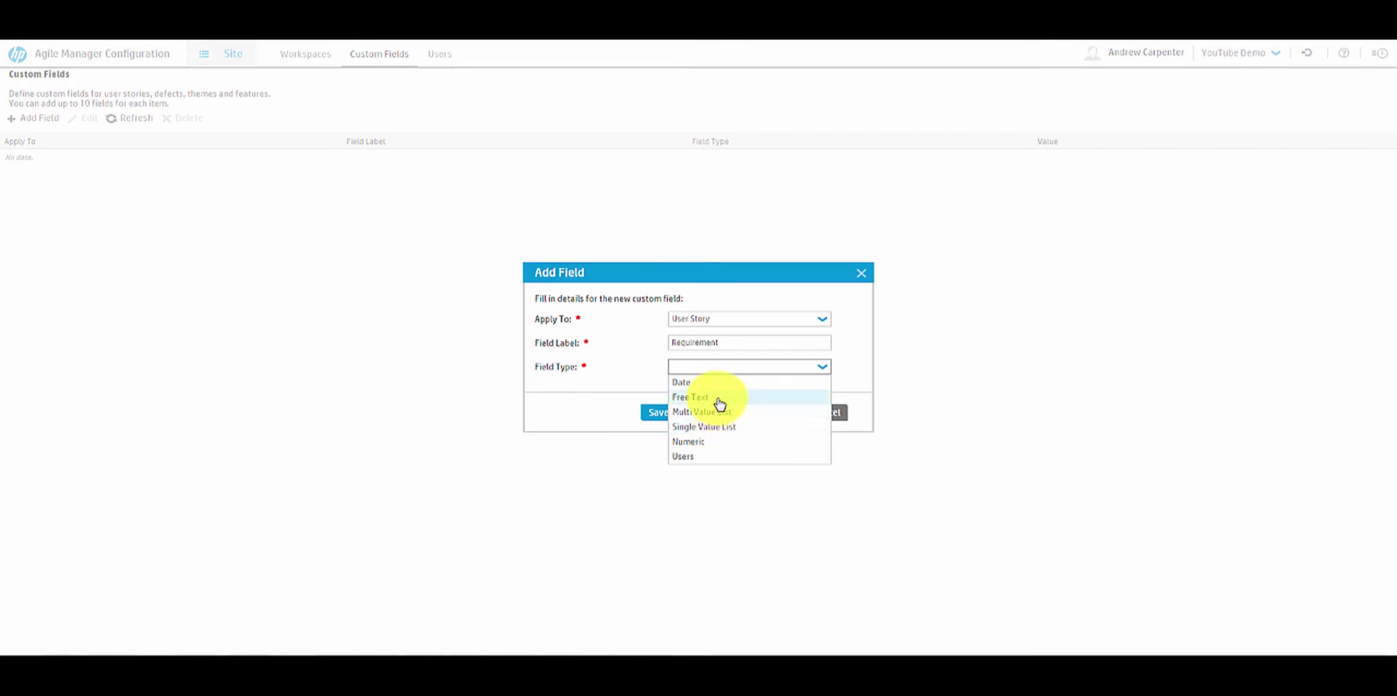
click(723, 397)
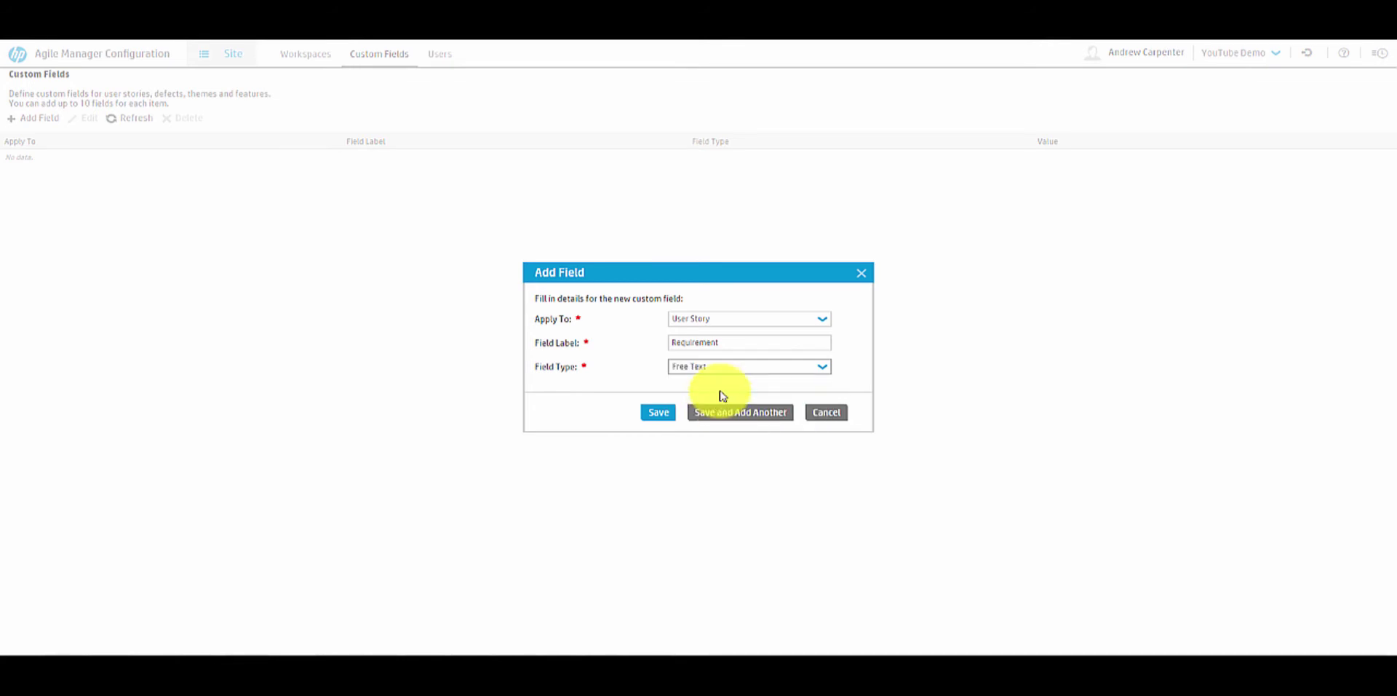
click(657, 412)
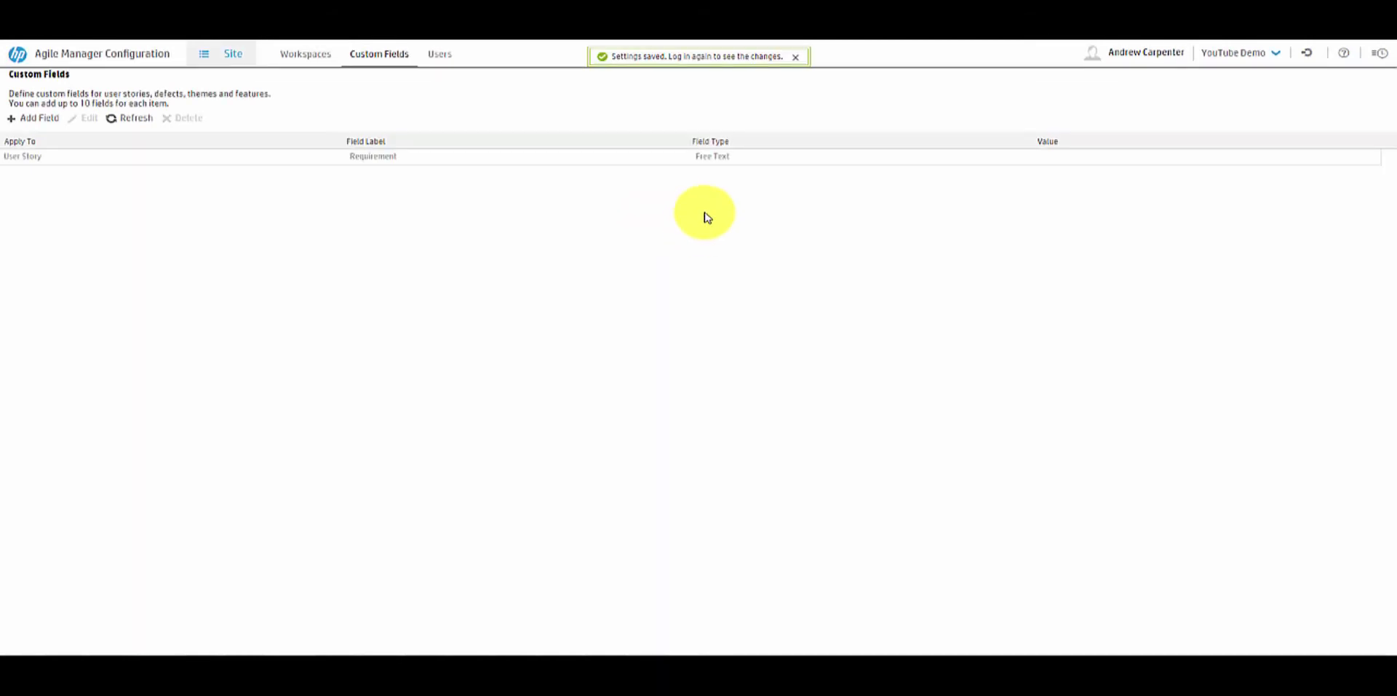
click(167, 161)
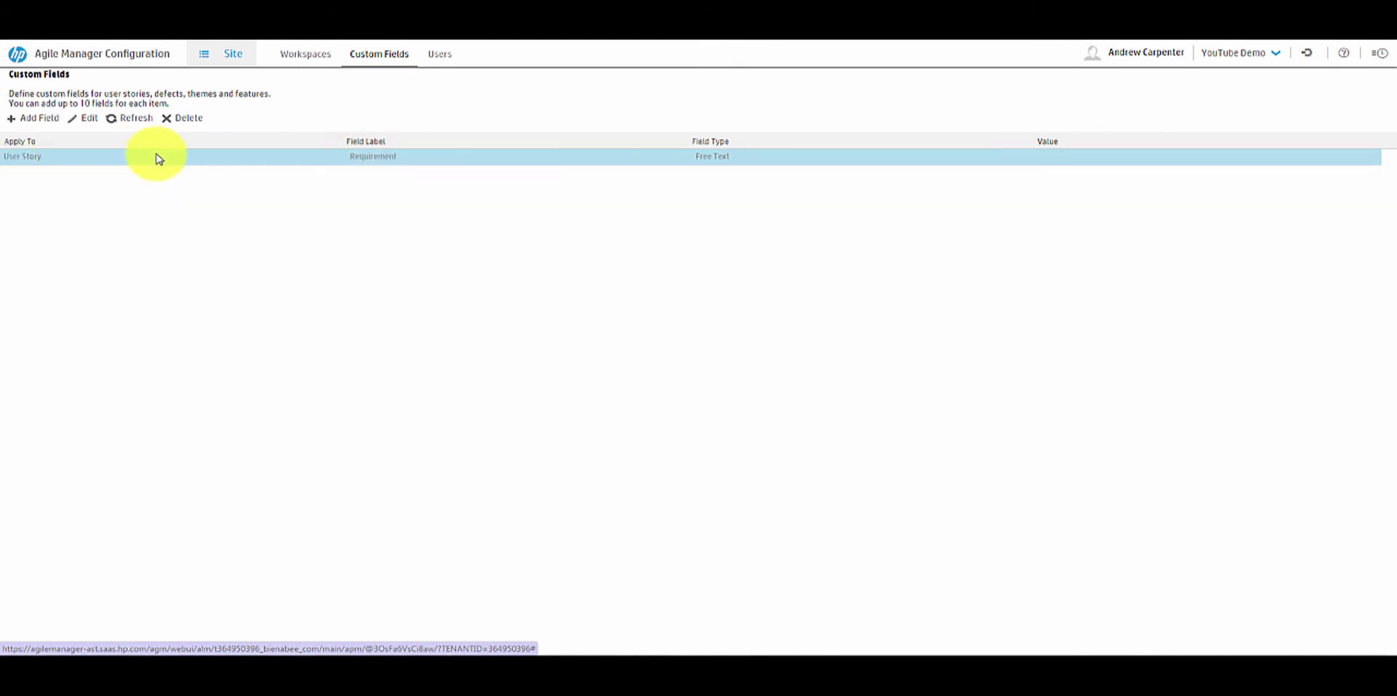
- Open the site users list, view the fields for adding a new user, and close the form without saving
click(440, 57)
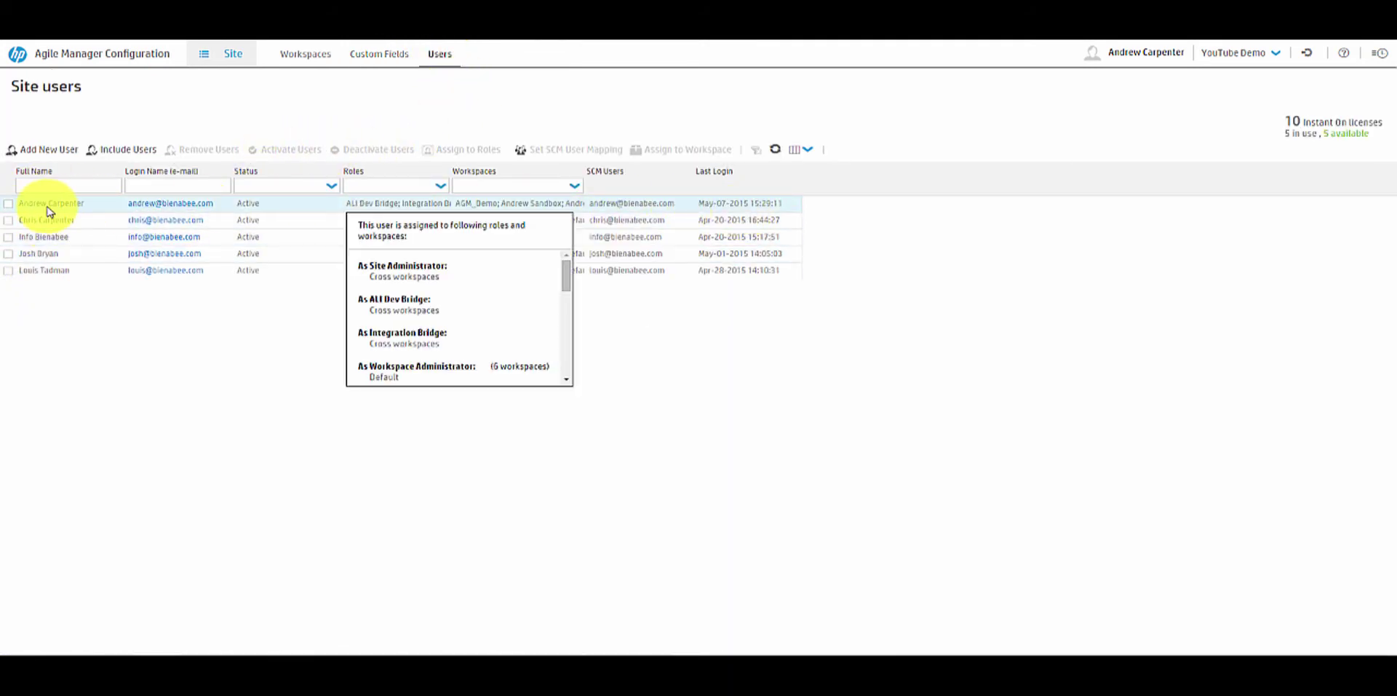
click(46, 153)
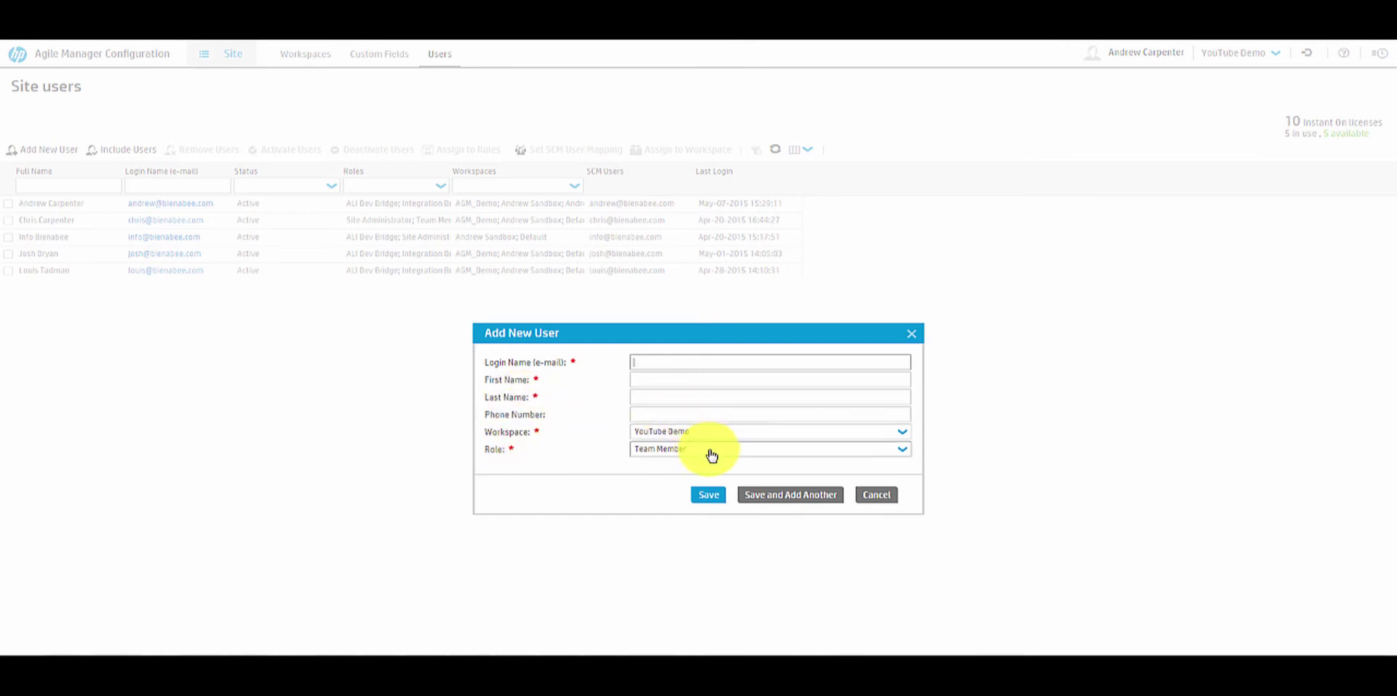
click(663, 359)
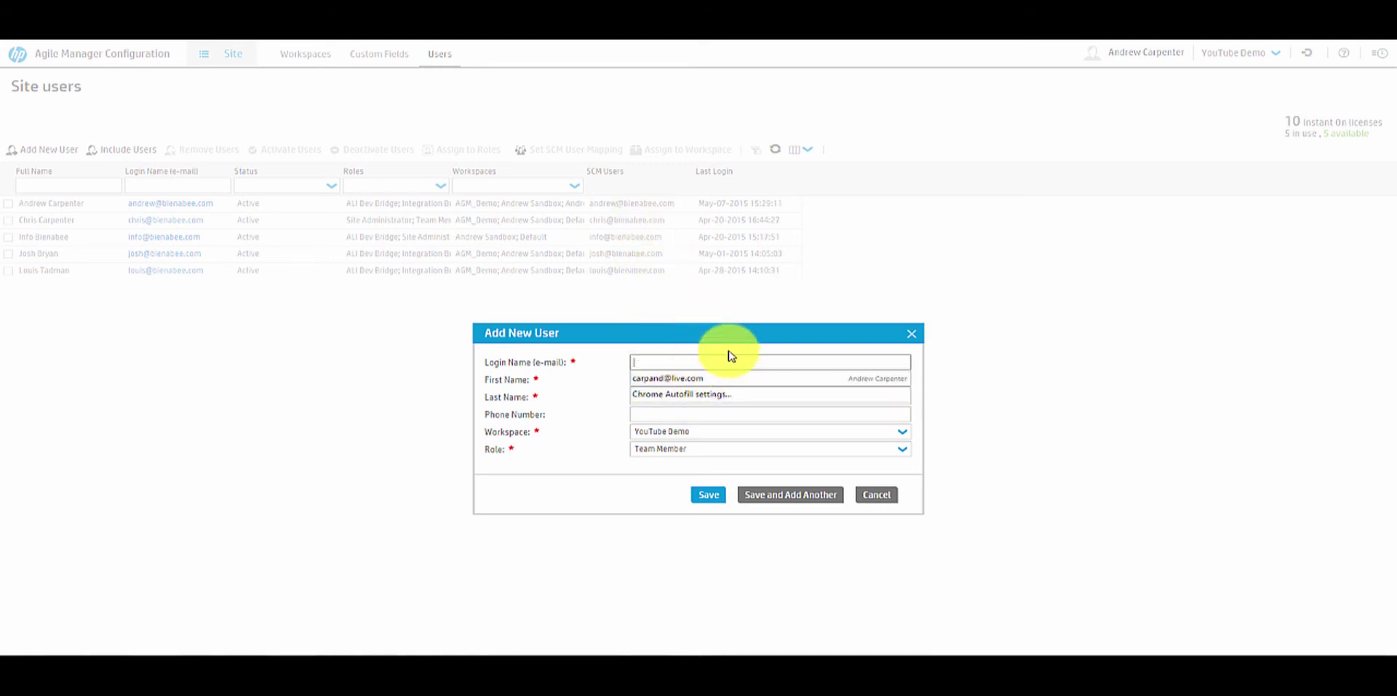
click(609, 478)
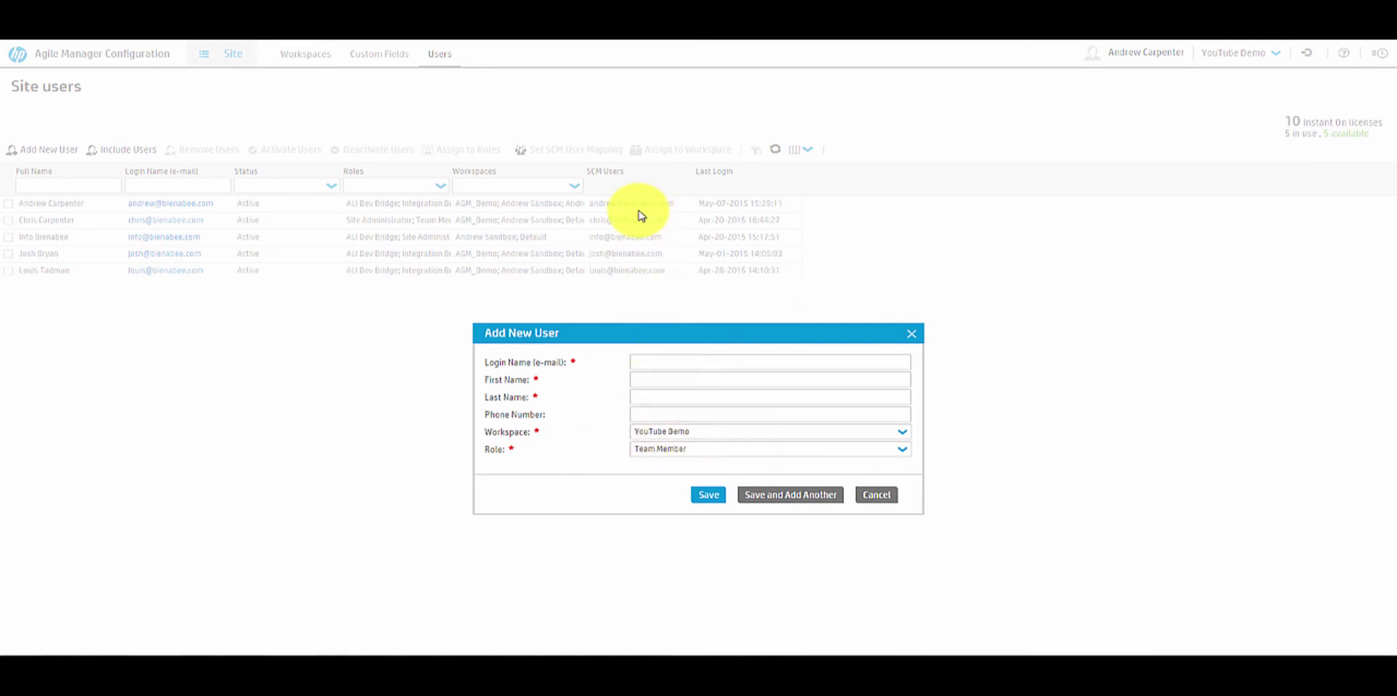
click(696, 361)
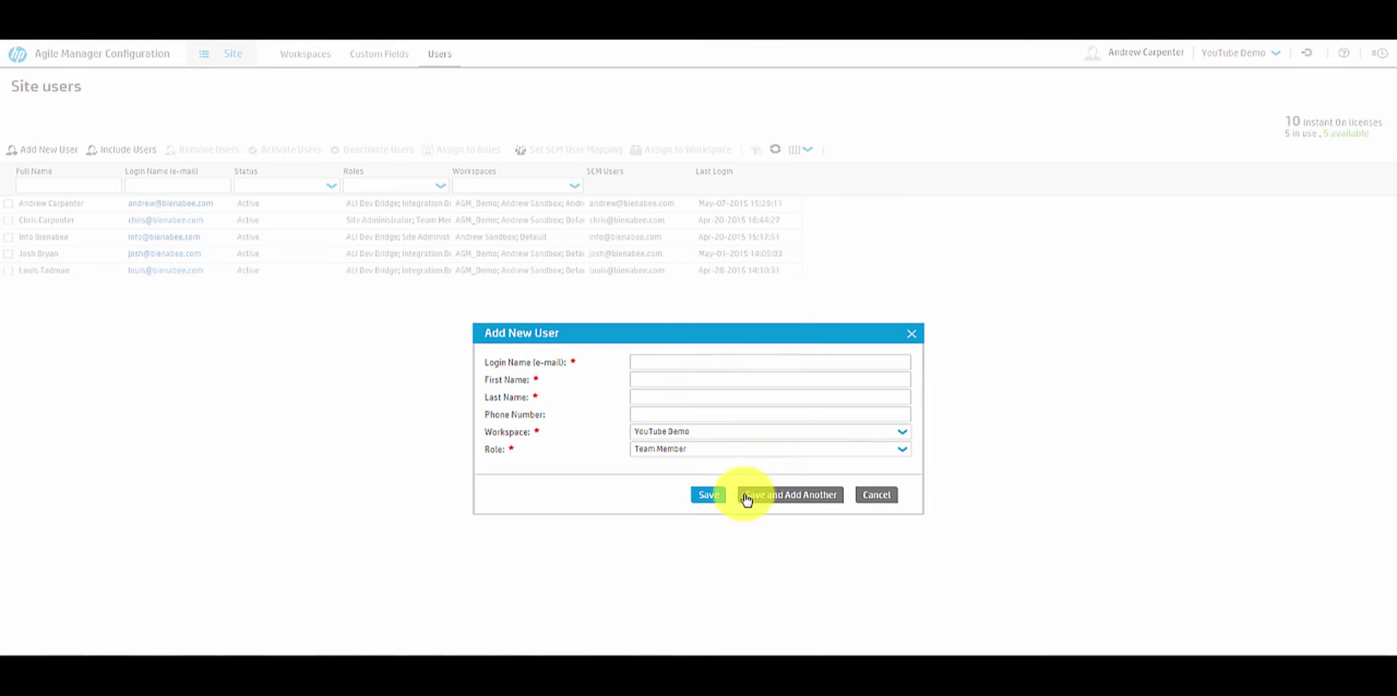
click(873, 497)
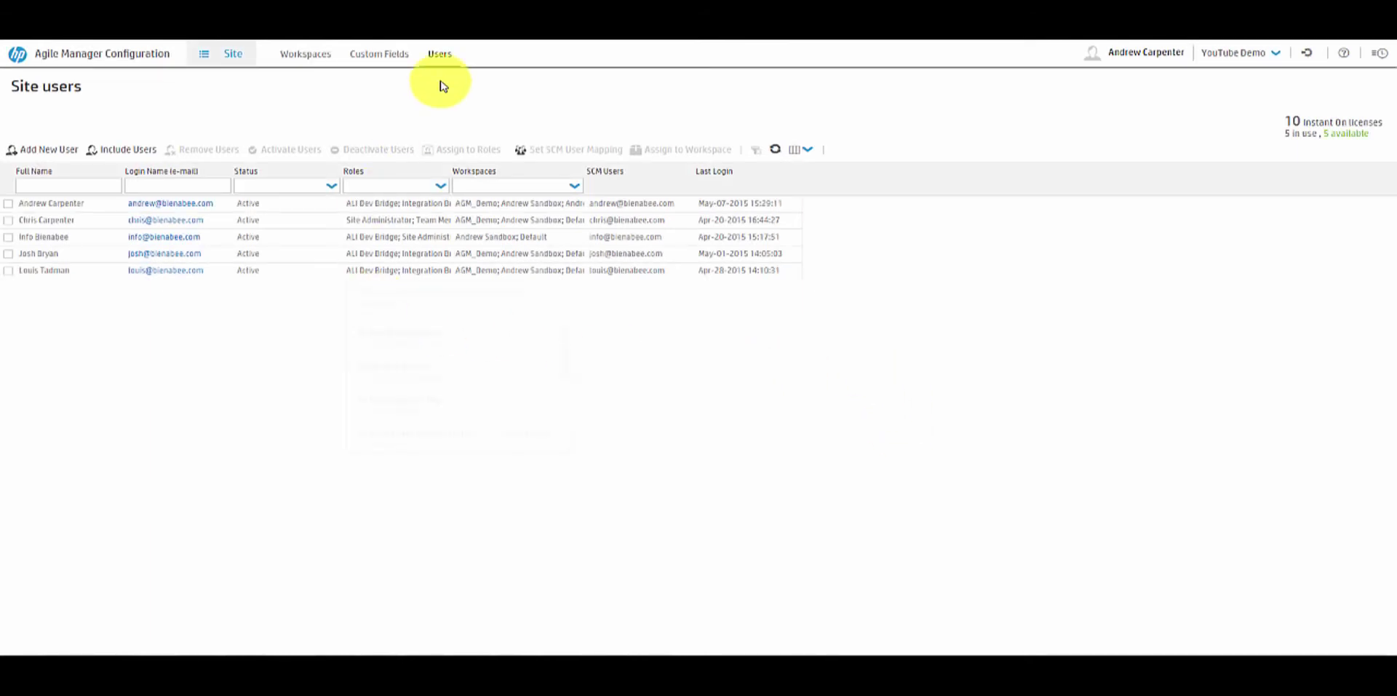
- Open the integrations configuration and view the setup steps for the NextGen Synchronizer
click(331, 59)
click(413, 58)
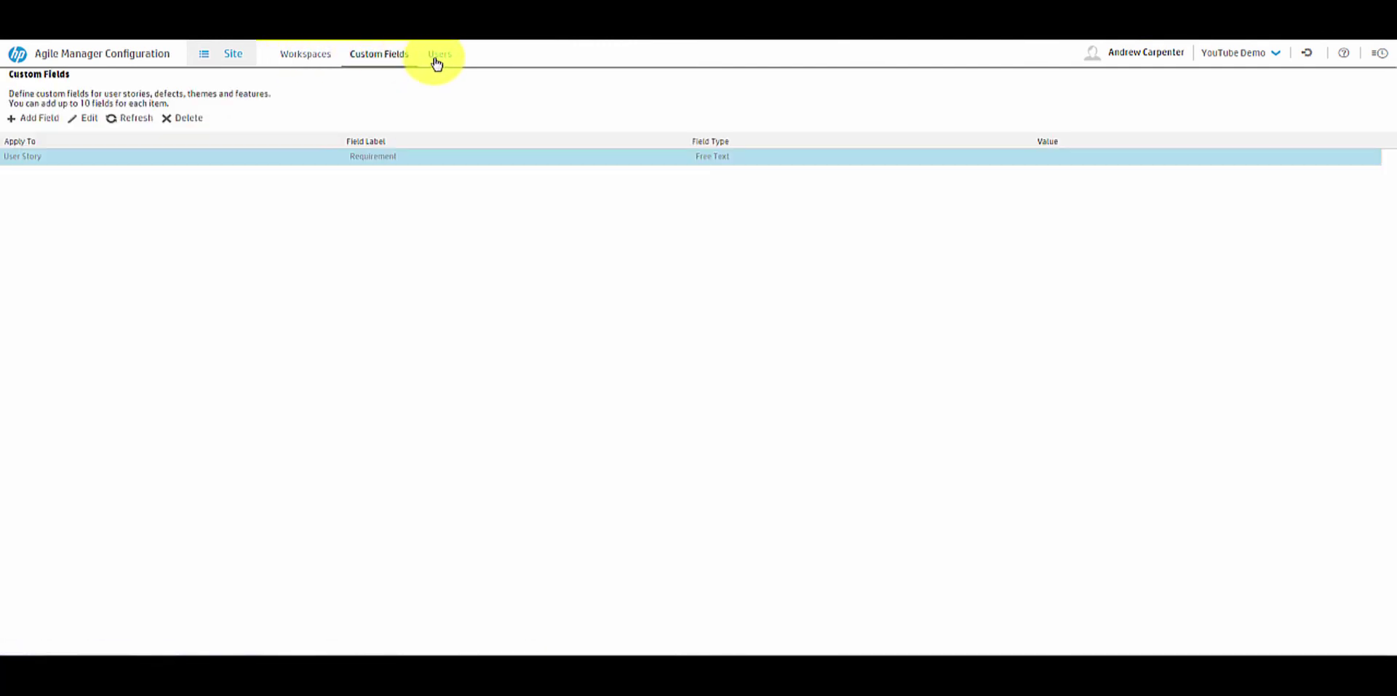
click(226, 56)
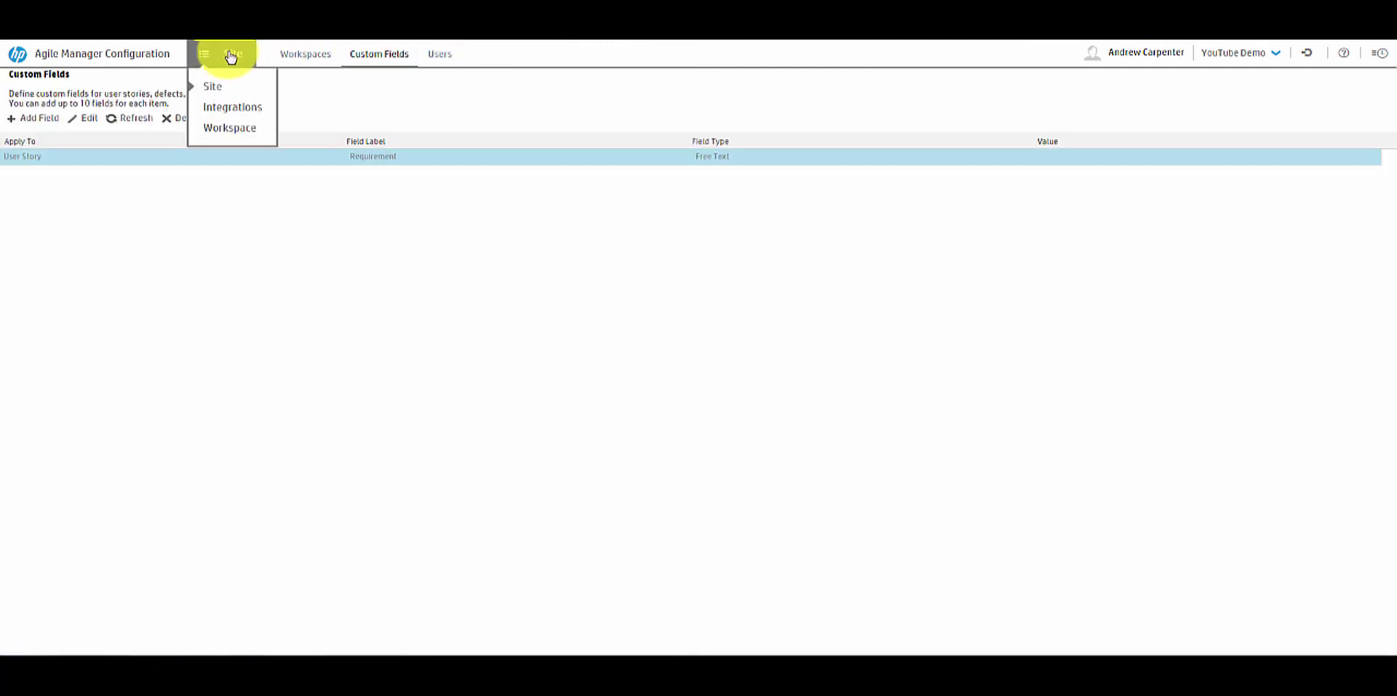
click(240, 109)
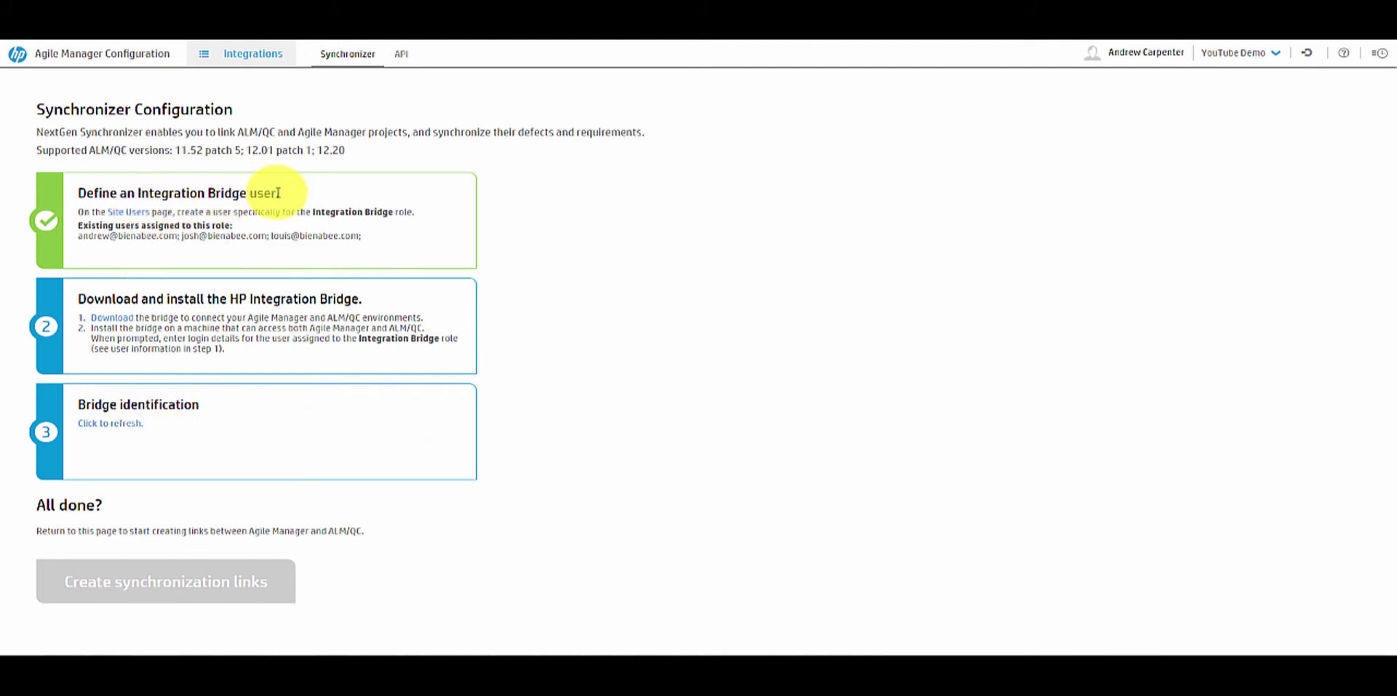
- Open the YouTube Demo workspace settings and view the mail notification options and the preferences
click(249, 55)
mouse_move(257, 56)
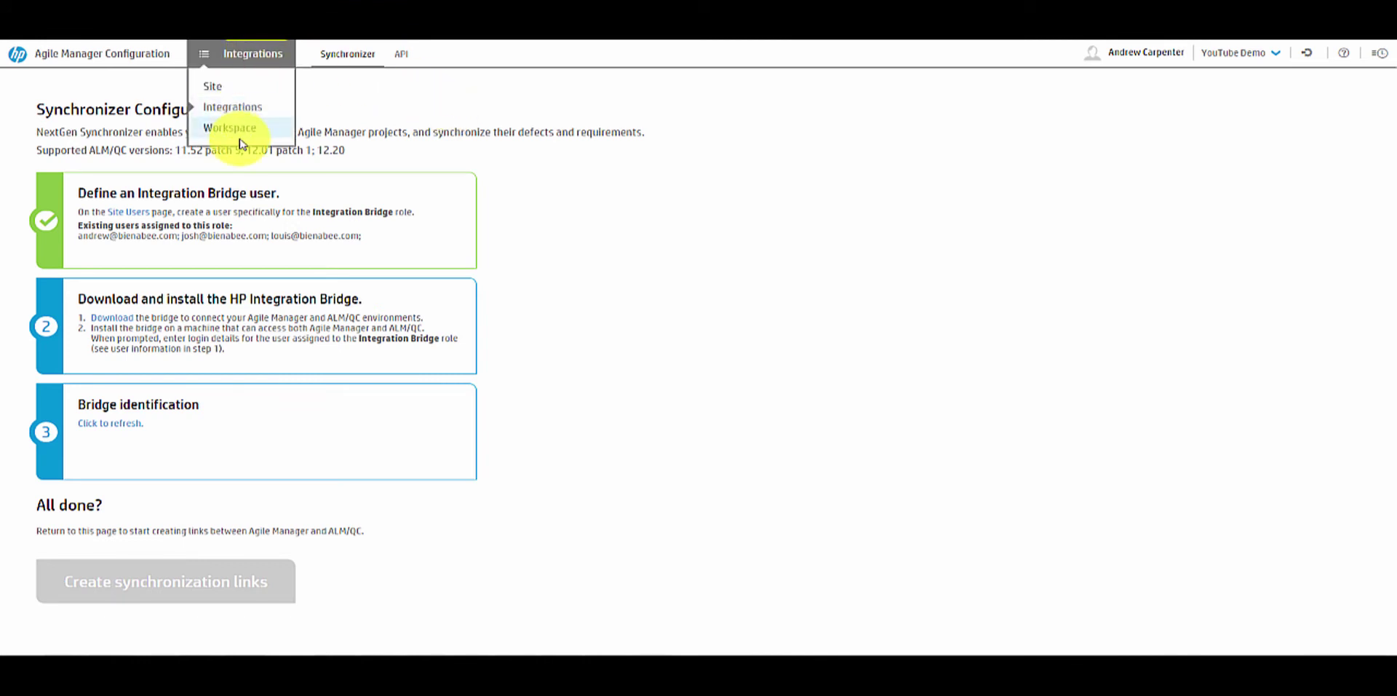
click(230, 131)
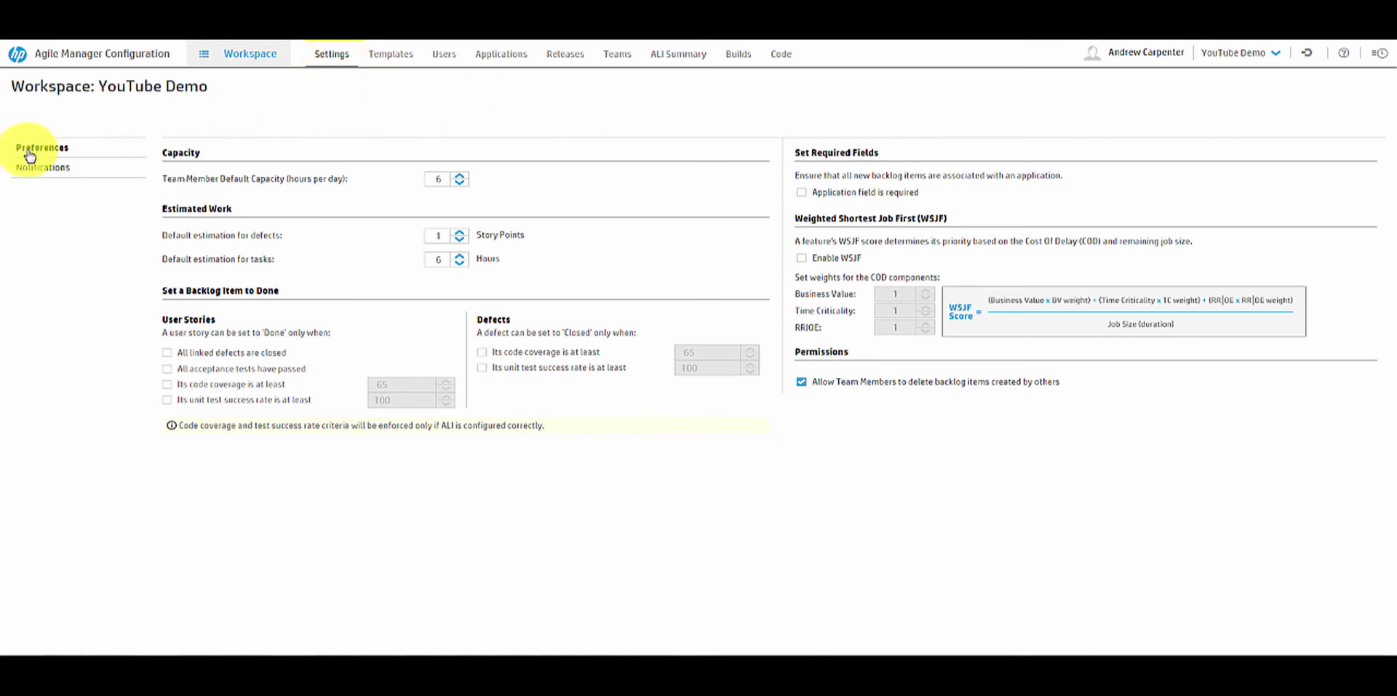
click(56, 176)
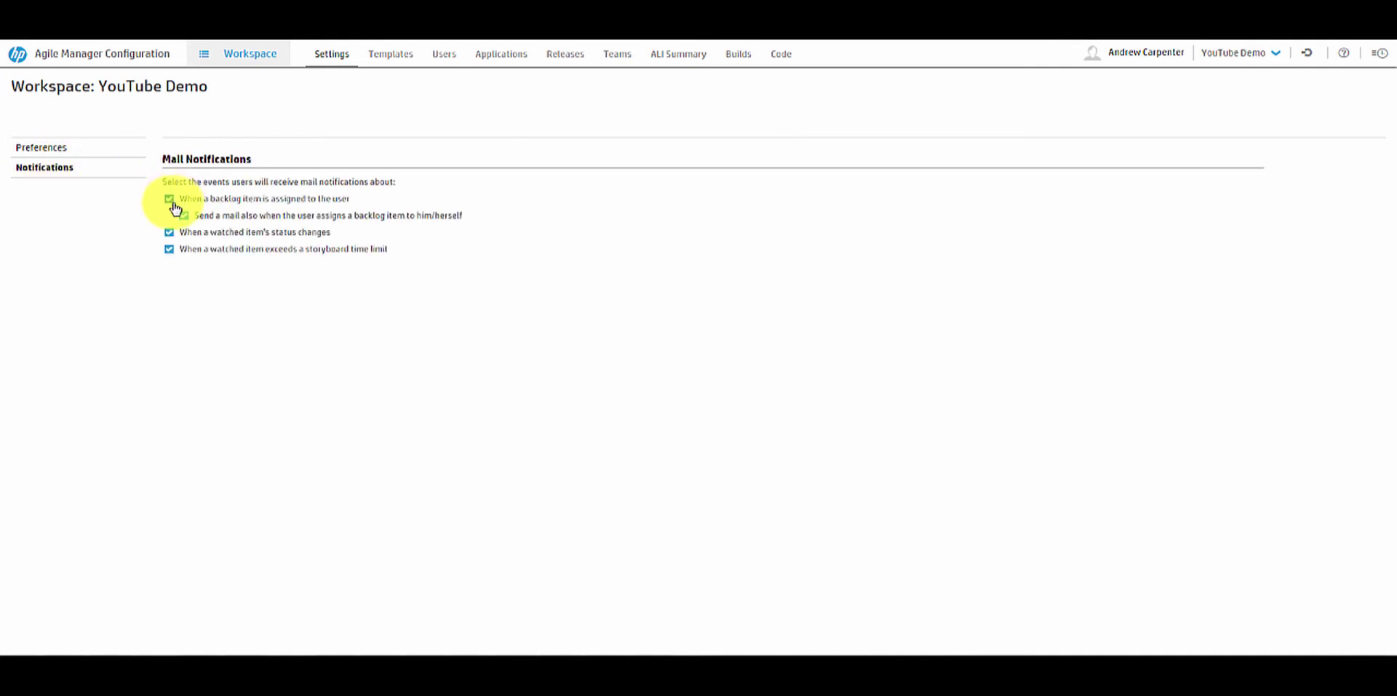
click(170, 249)
click(168, 199)
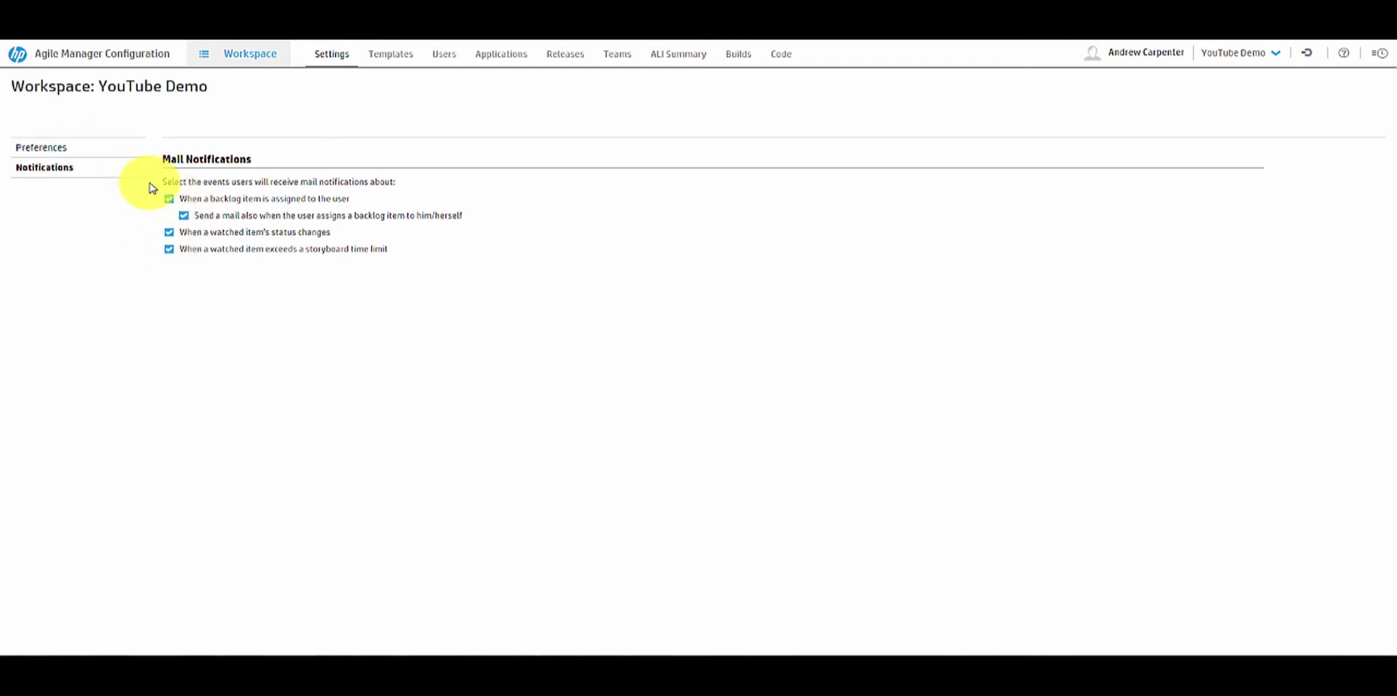
click(73, 147)
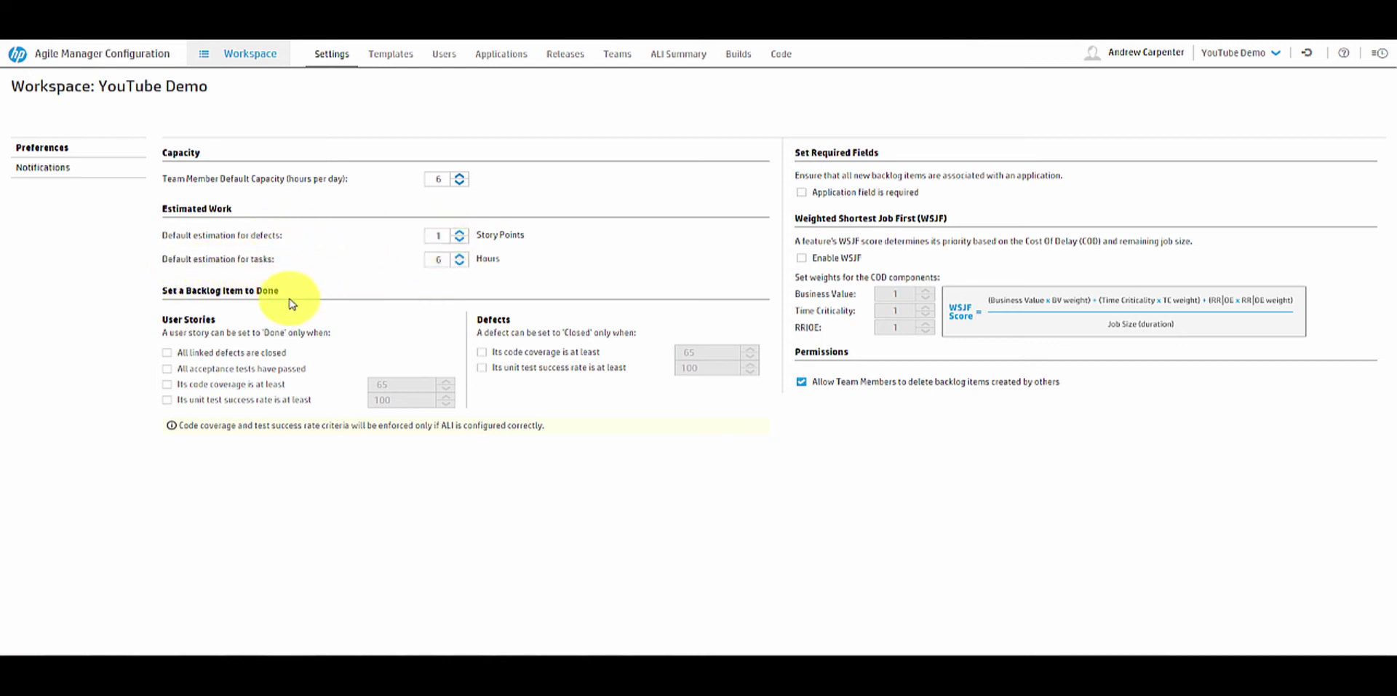
- Try out a minimum code coverage of 61 for setting user stories to Done, and clear the criterion again
click(461, 265)
click(461, 265)
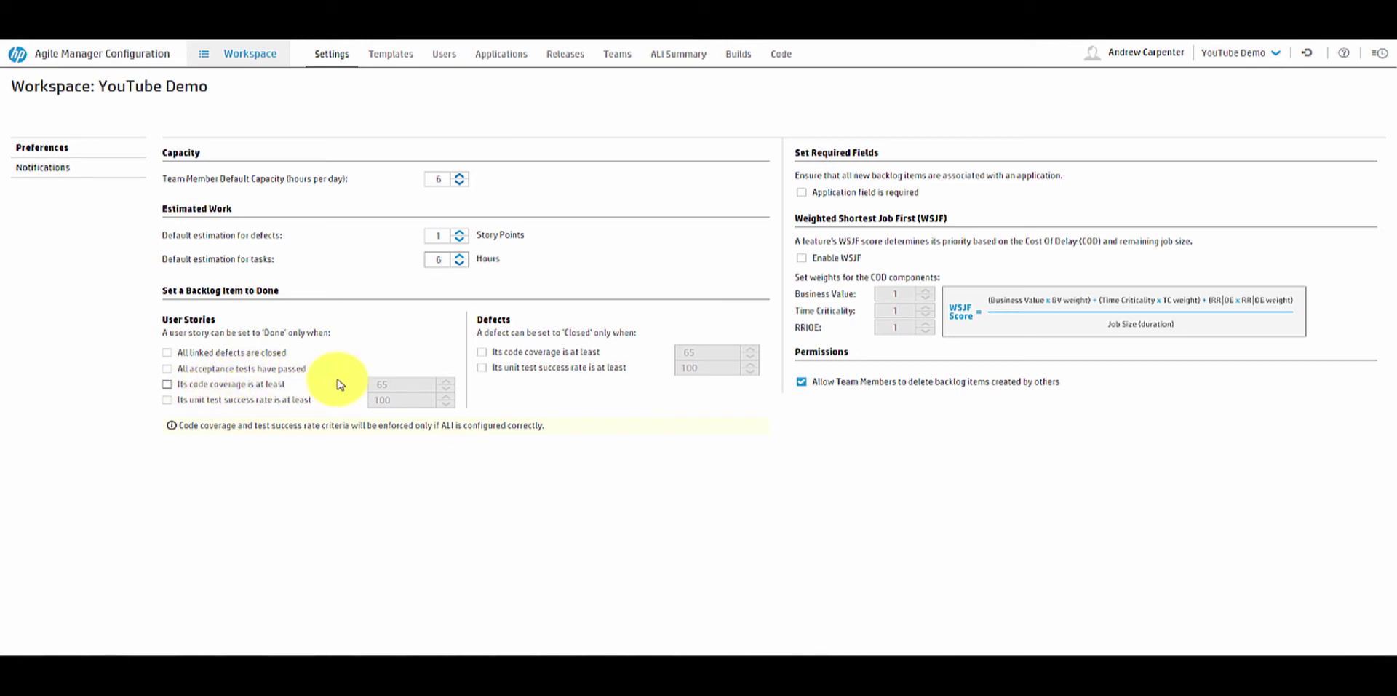
click(168, 384)
click(445, 389)
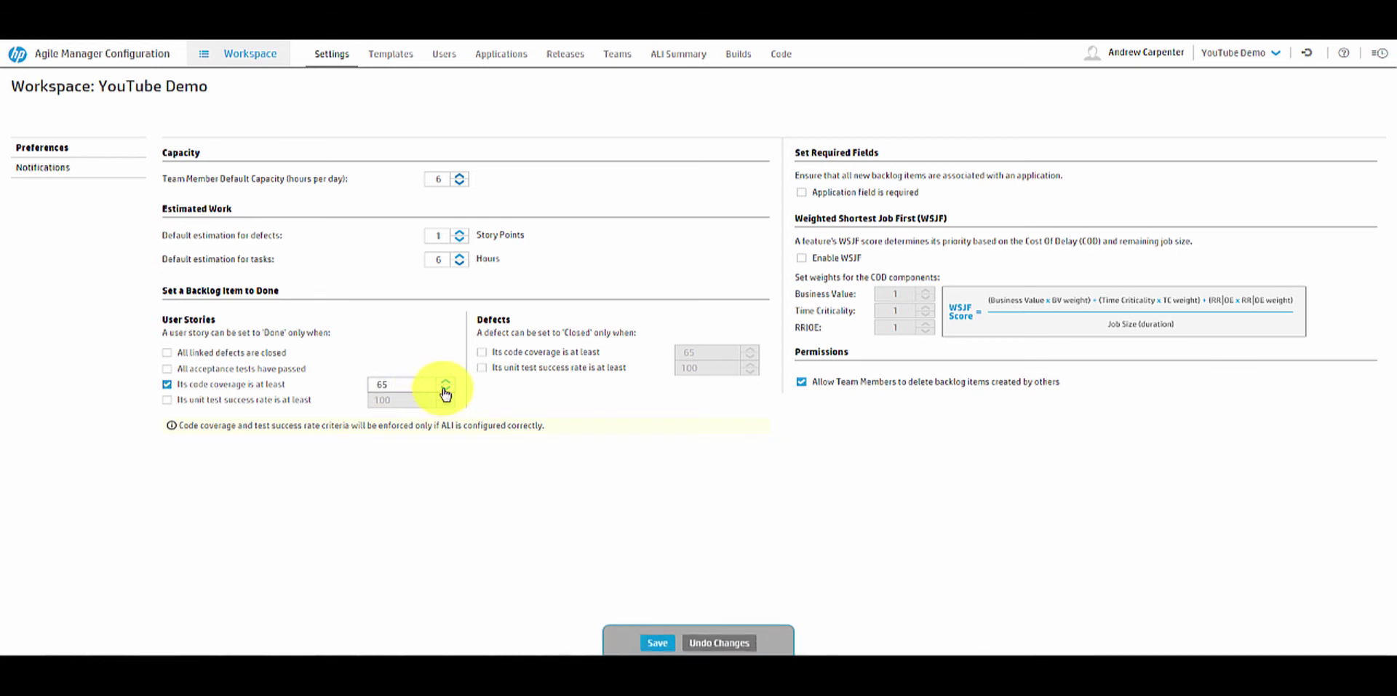
click(444, 389)
click(445, 388)
click(445, 388)
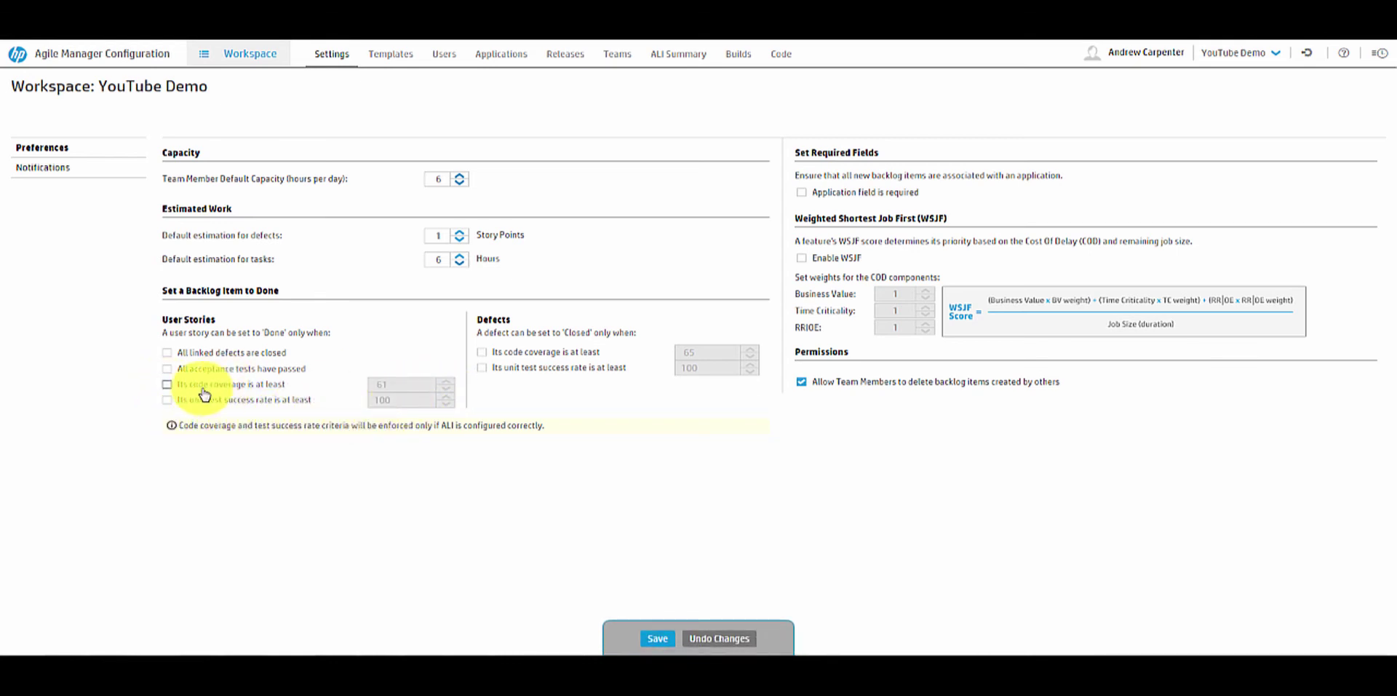
click(168, 400)
click(170, 400)
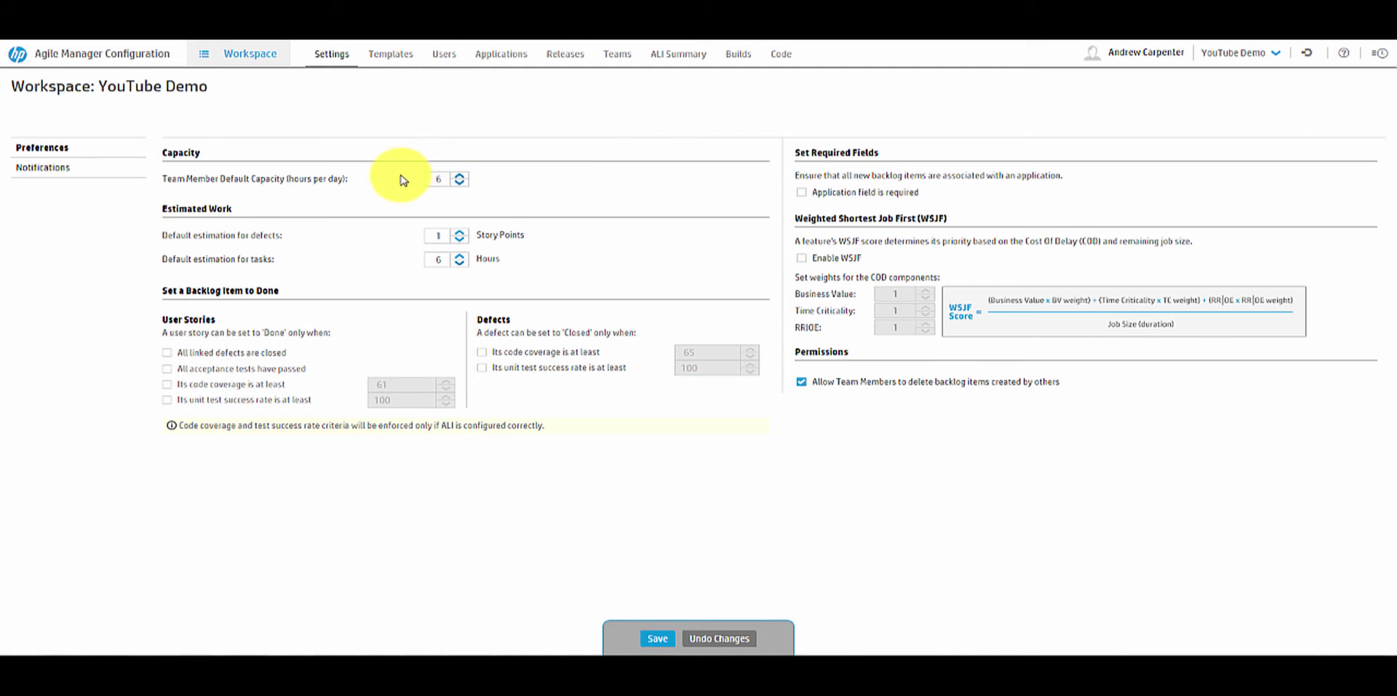
- Open the workspace templates without saving the settings changes, and view the default defect template's name and creation details
click(385, 59)
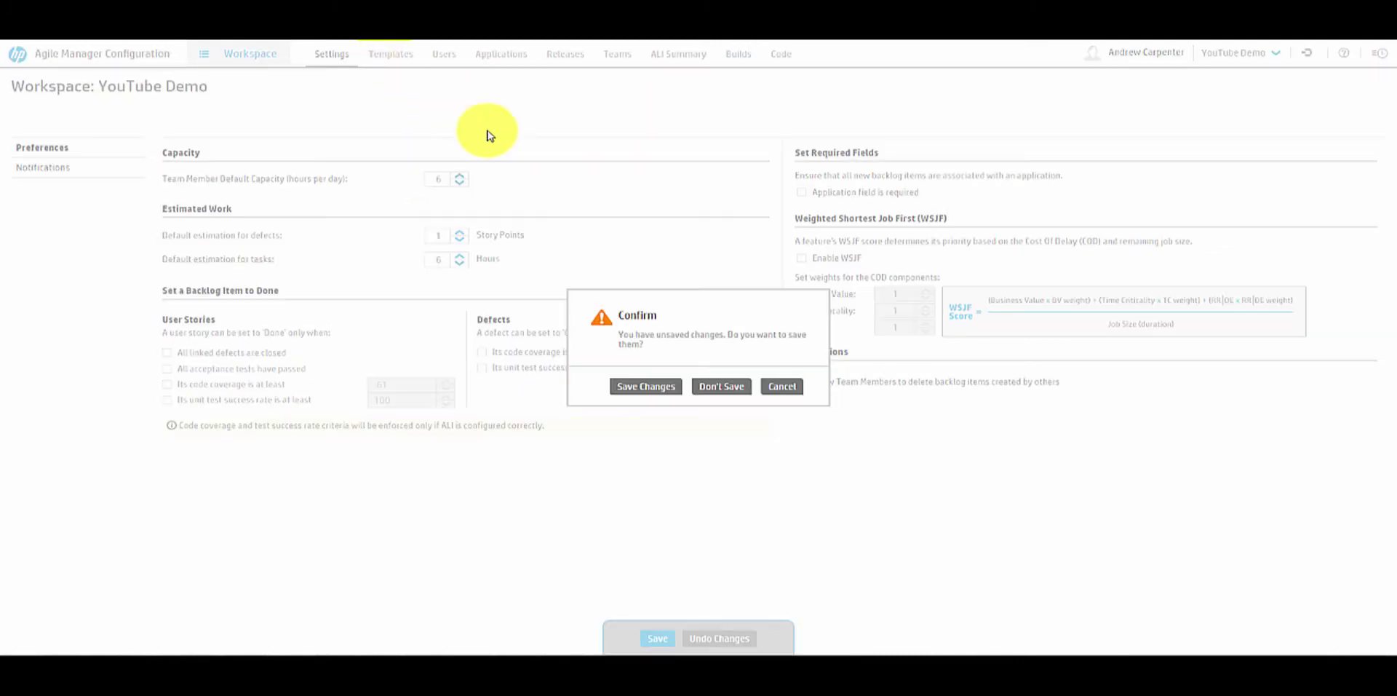
click(722, 386)
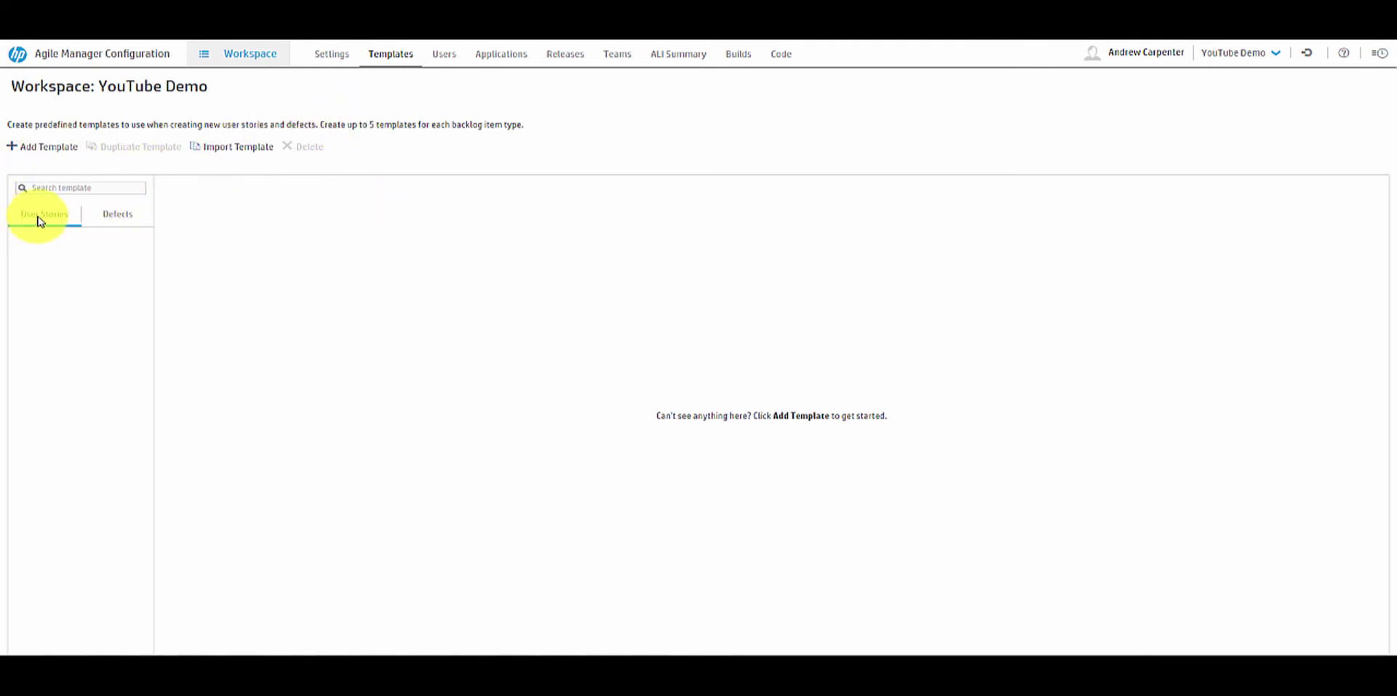
click(120, 216)
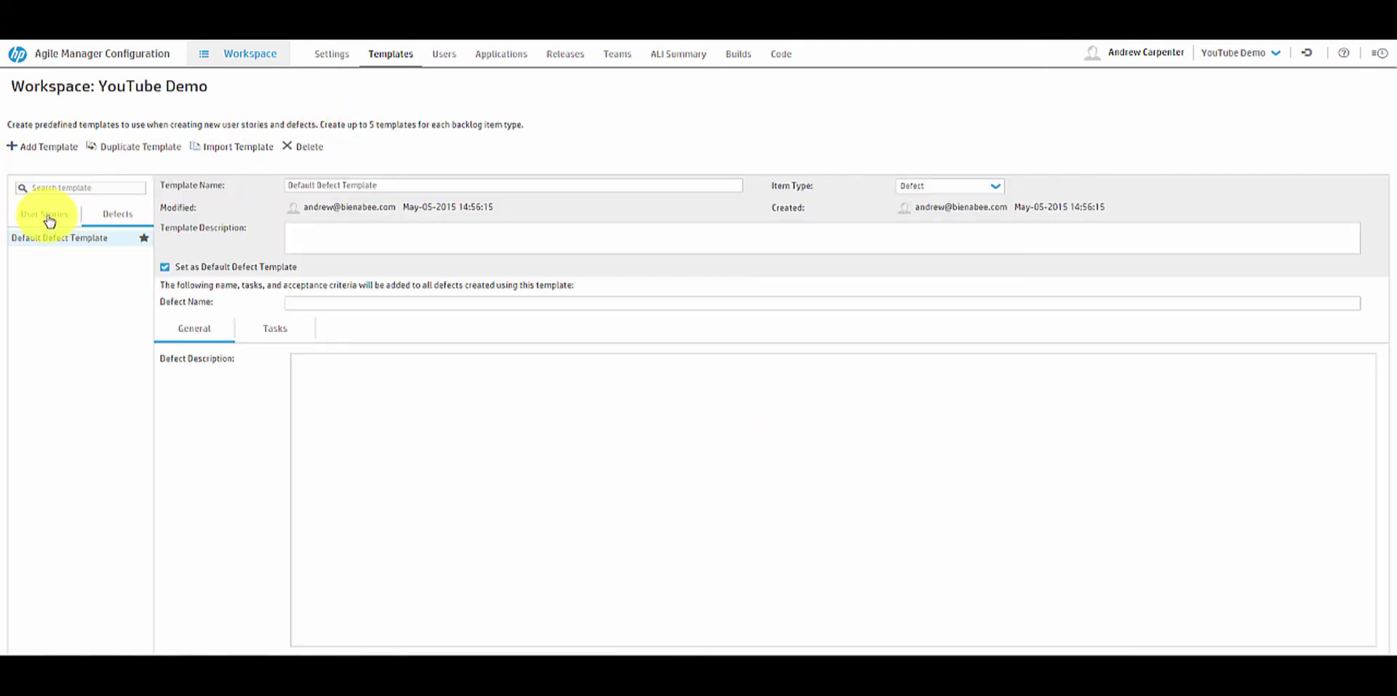
click(48, 219)
click(107, 223)
click(320, 188)
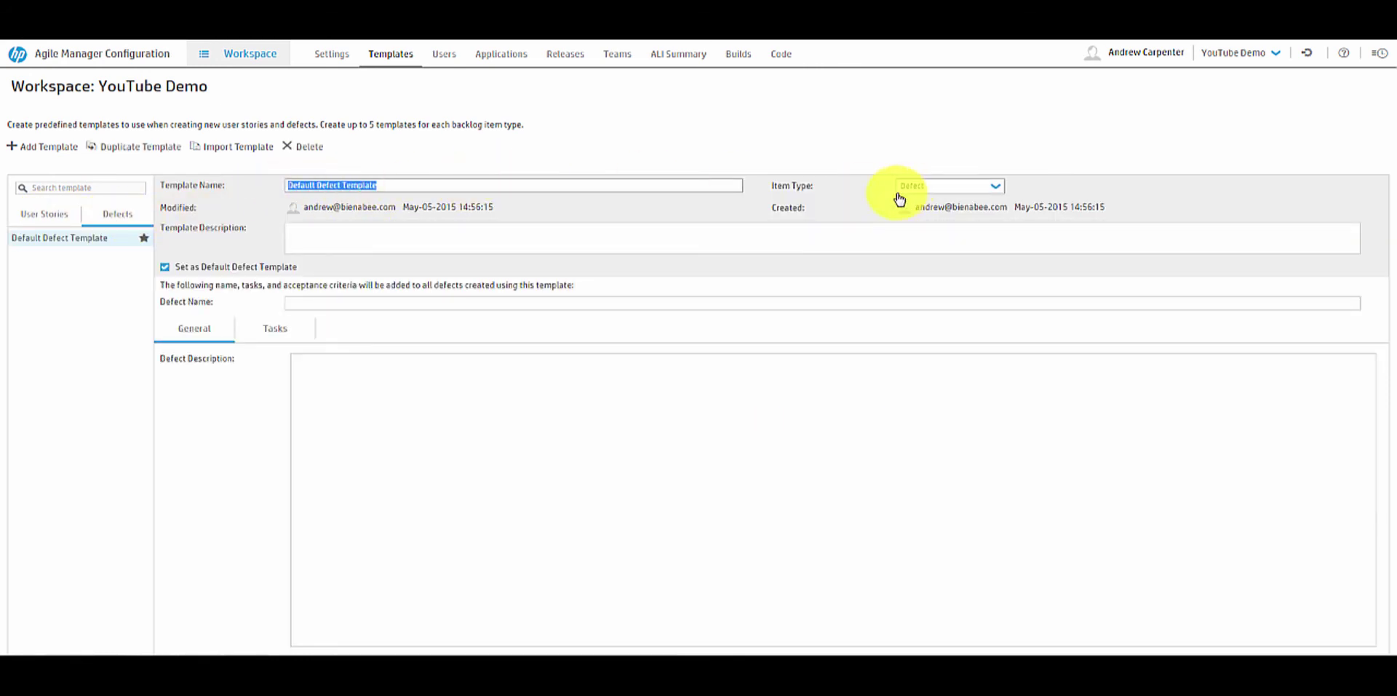
drag(916, 207, 1024, 209)
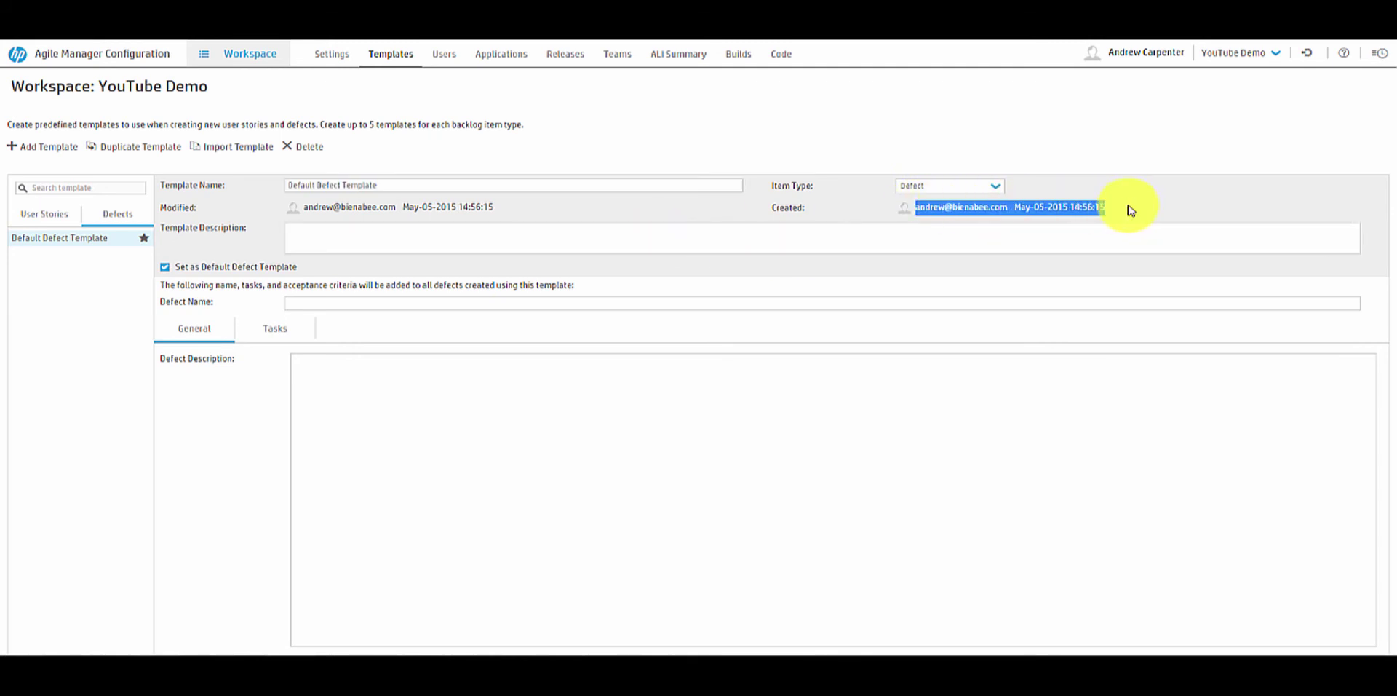
click(942, 219)
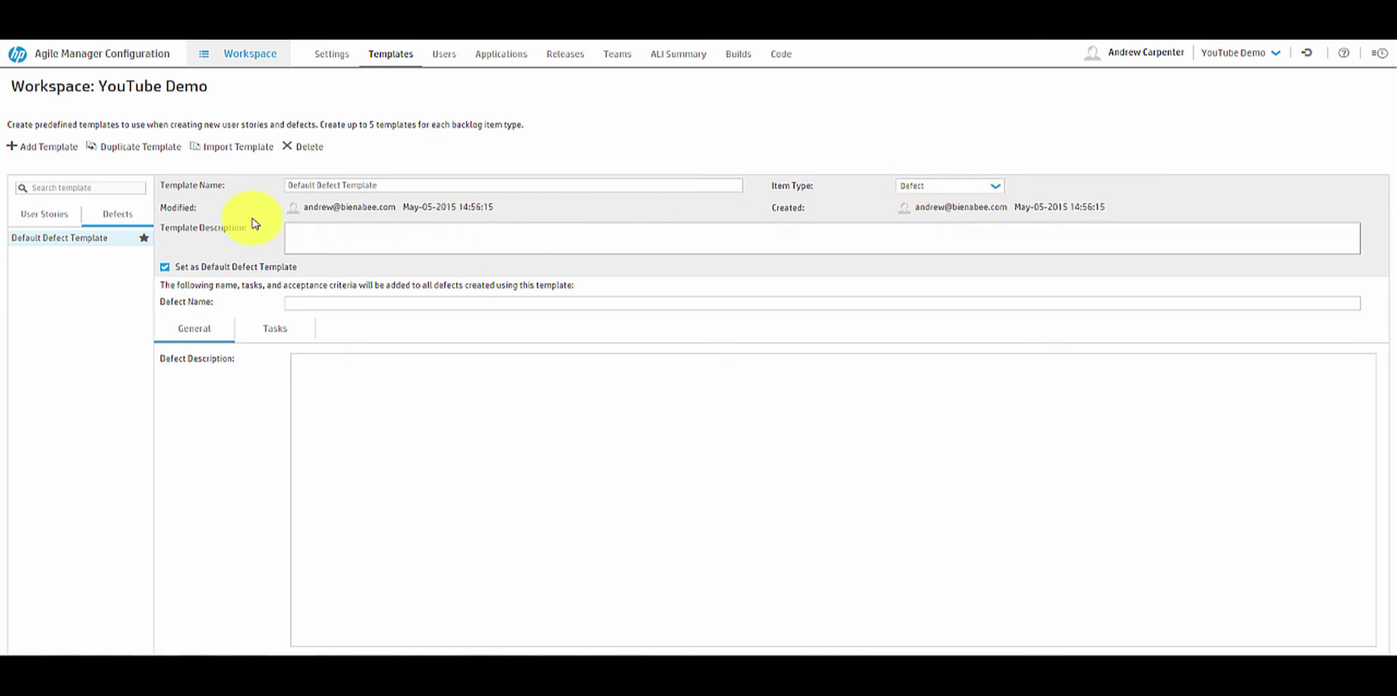
- Add a user story template with the description Test1 and view its tasks and acceptance criteria sections
click(49, 215)
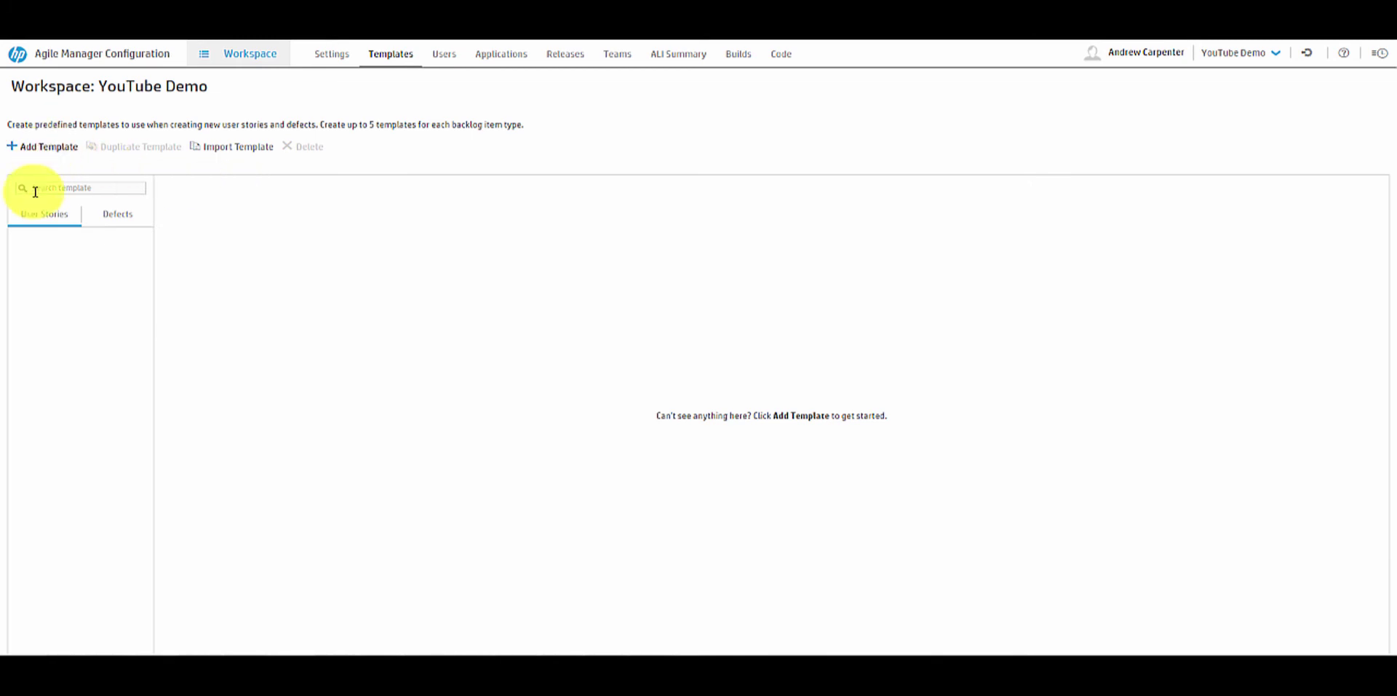
click(49, 150)
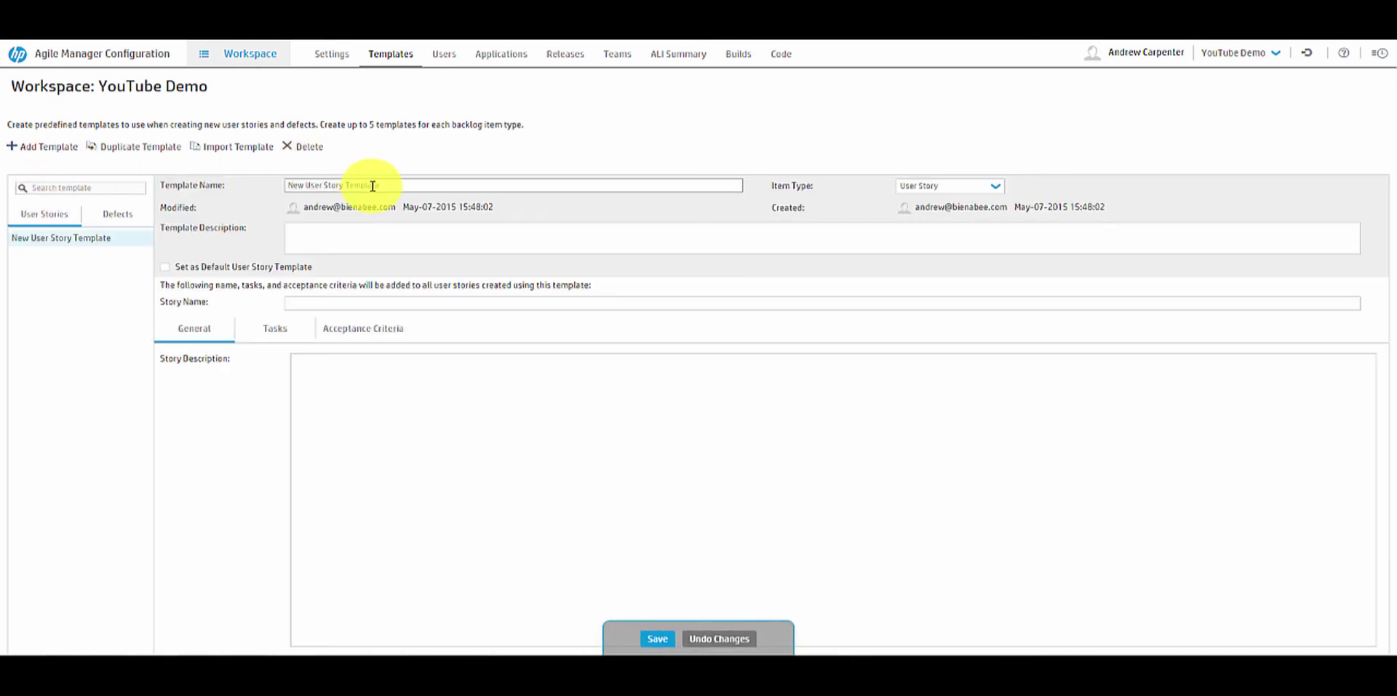
click(364, 226)
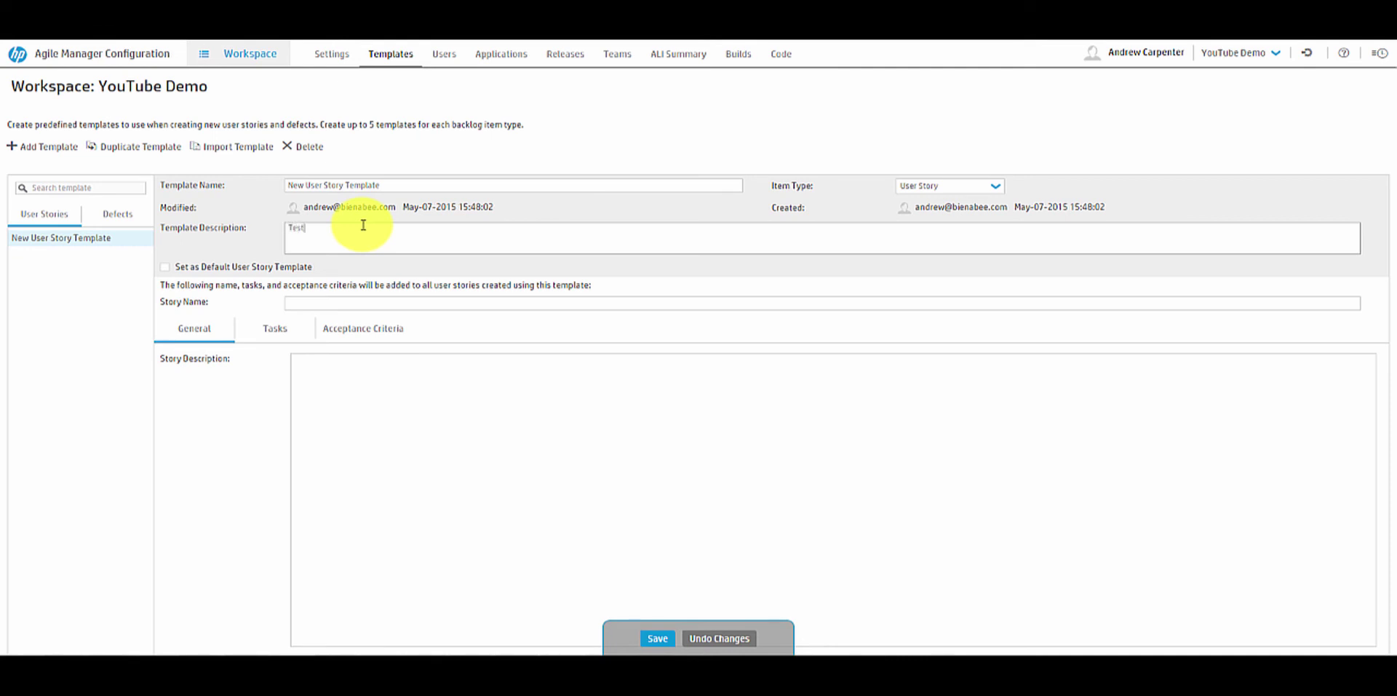
click(320, 301)
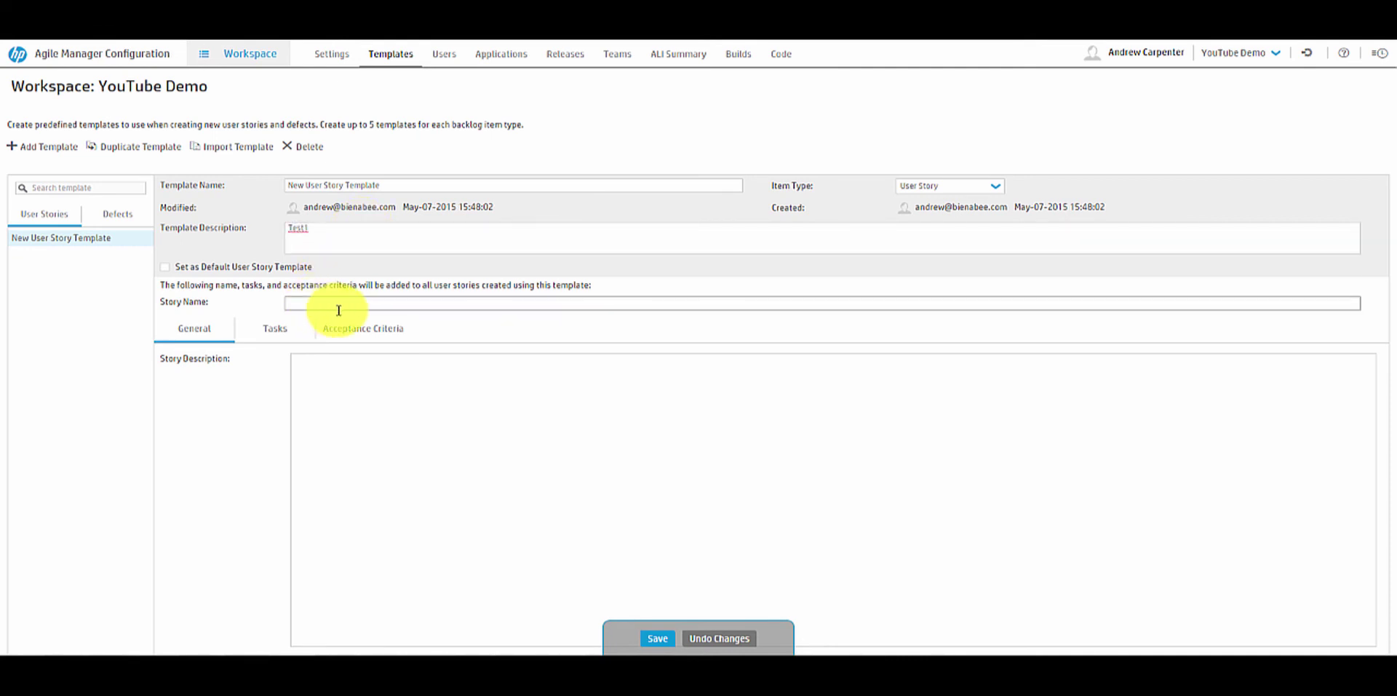
click(271, 333)
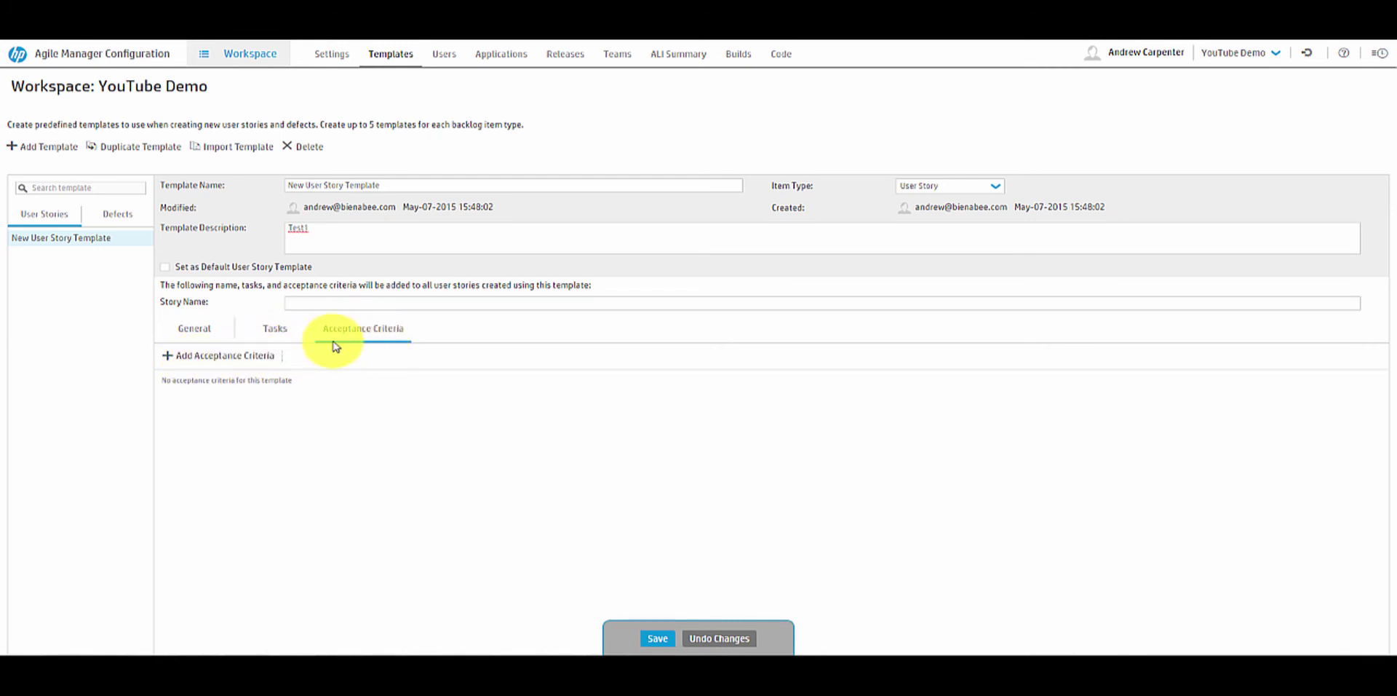
click(191, 328)
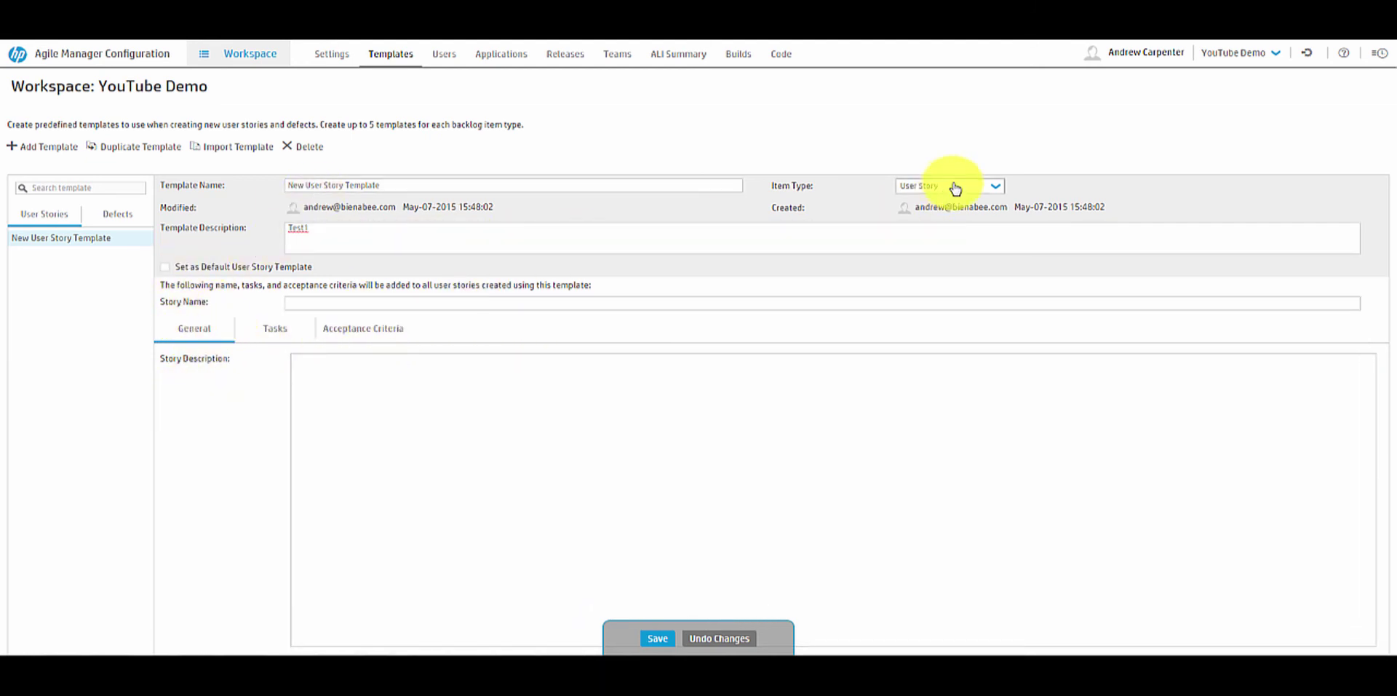
- Try to save the new user story template without any story data
click(657, 638)
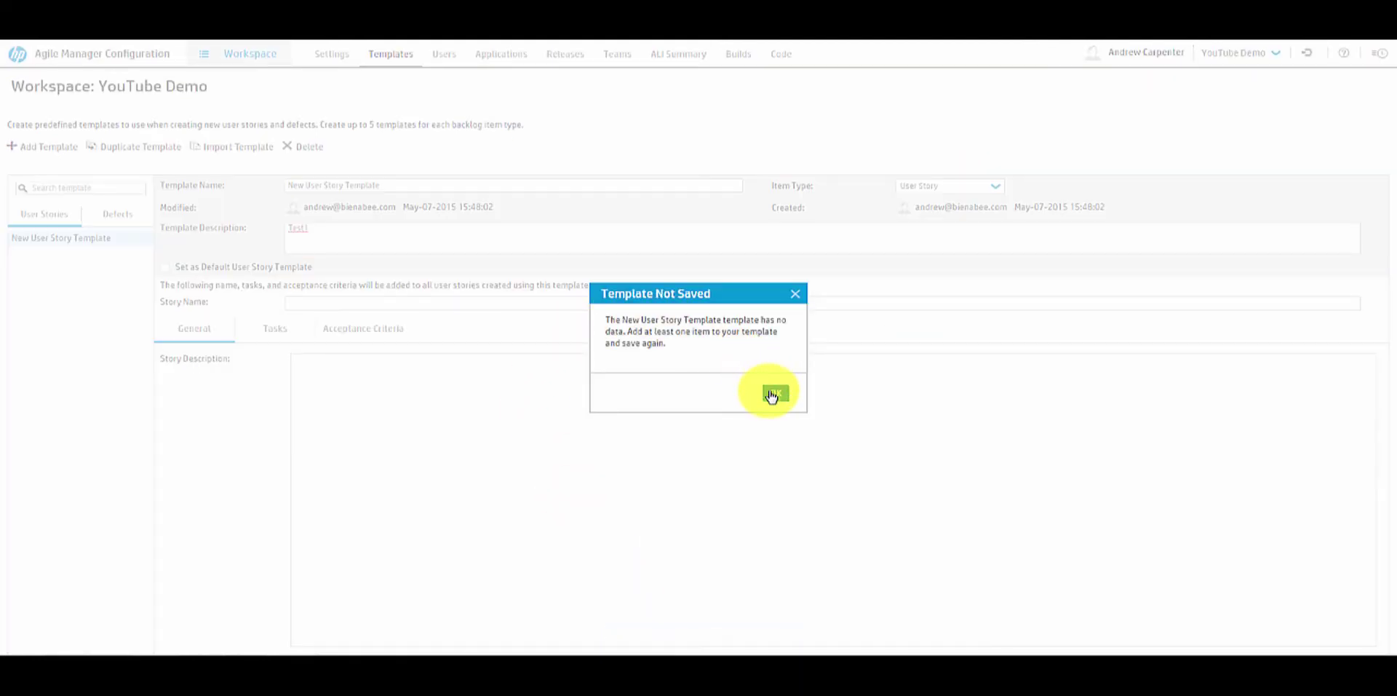
click(776, 395)
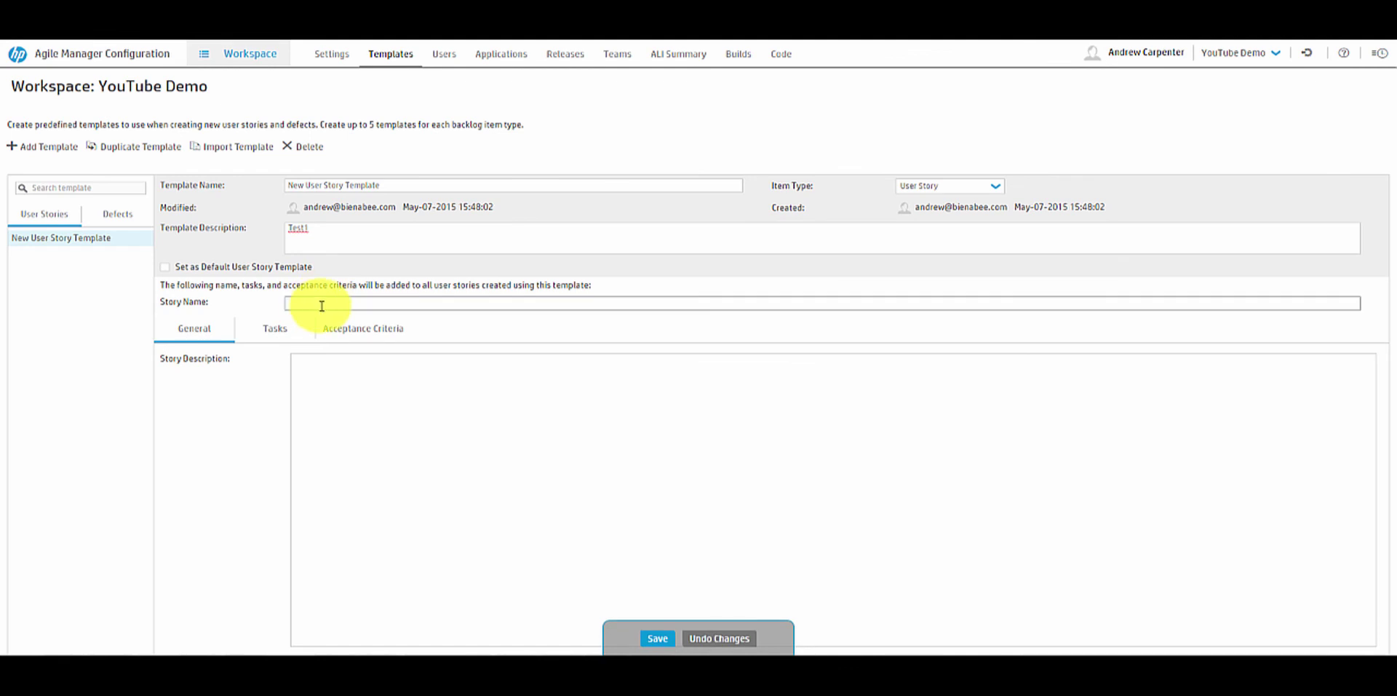
click(657, 638)
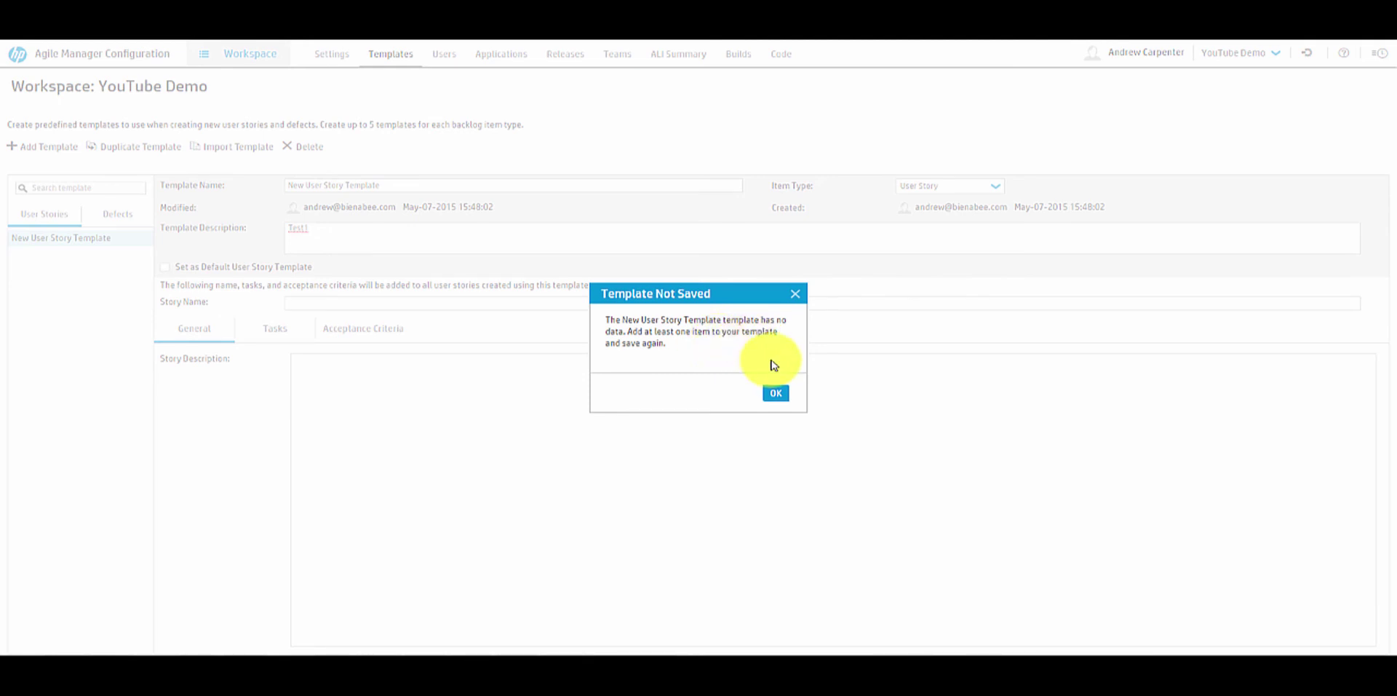
click(776, 393)
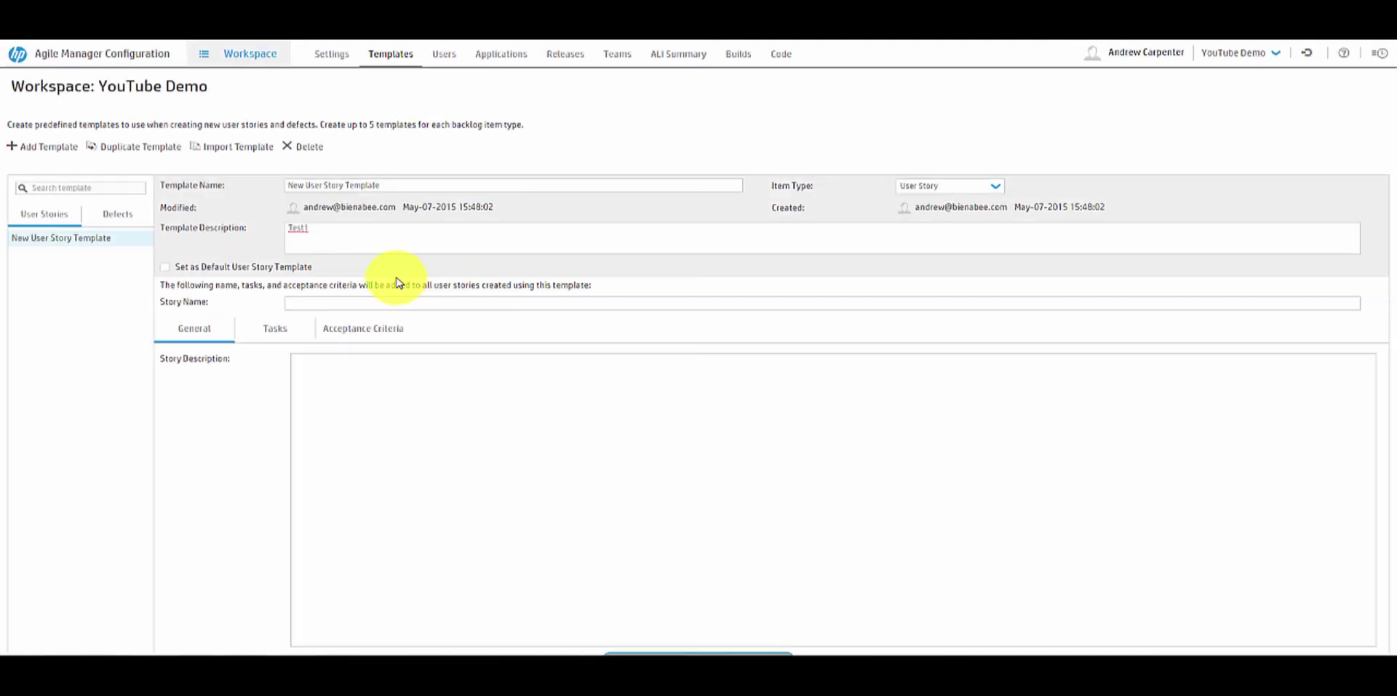
- Set the new user story template's story name to "The default Template" and save the template
click(277, 335)
click(195, 327)
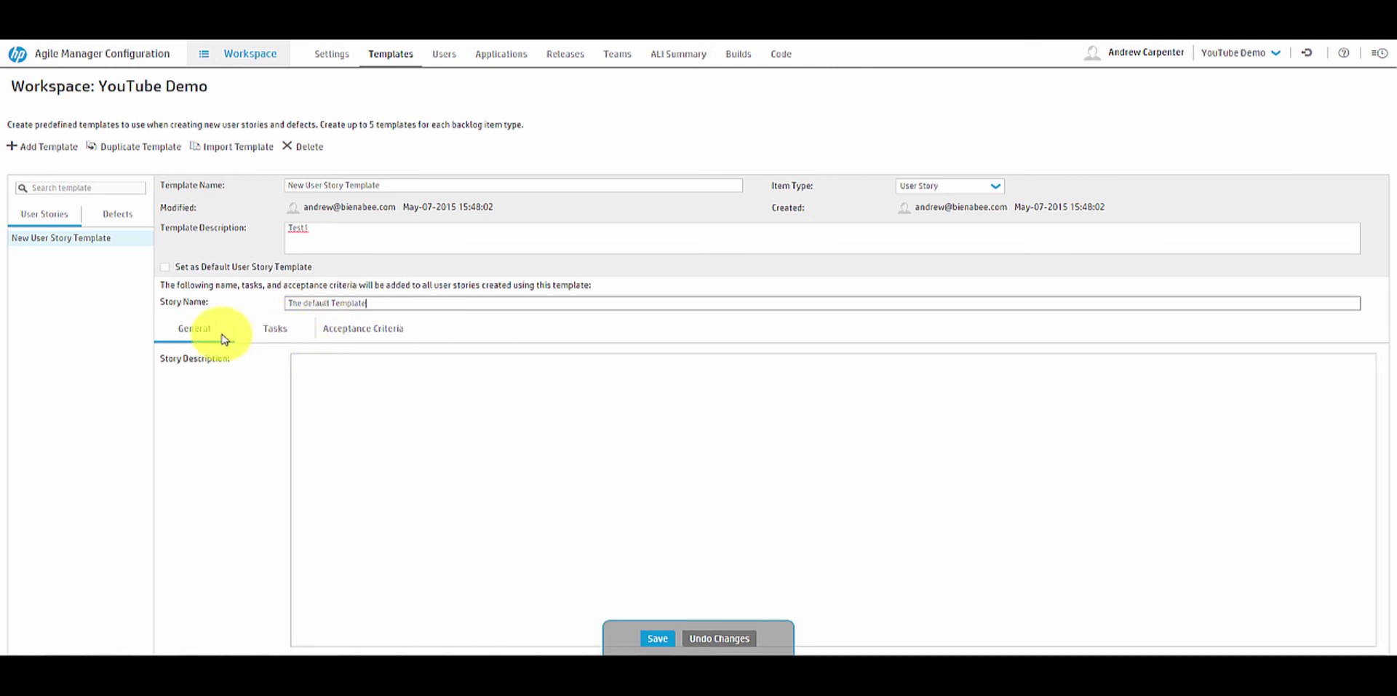
click(291, 332)
click(328, 335)
click(270, 336)
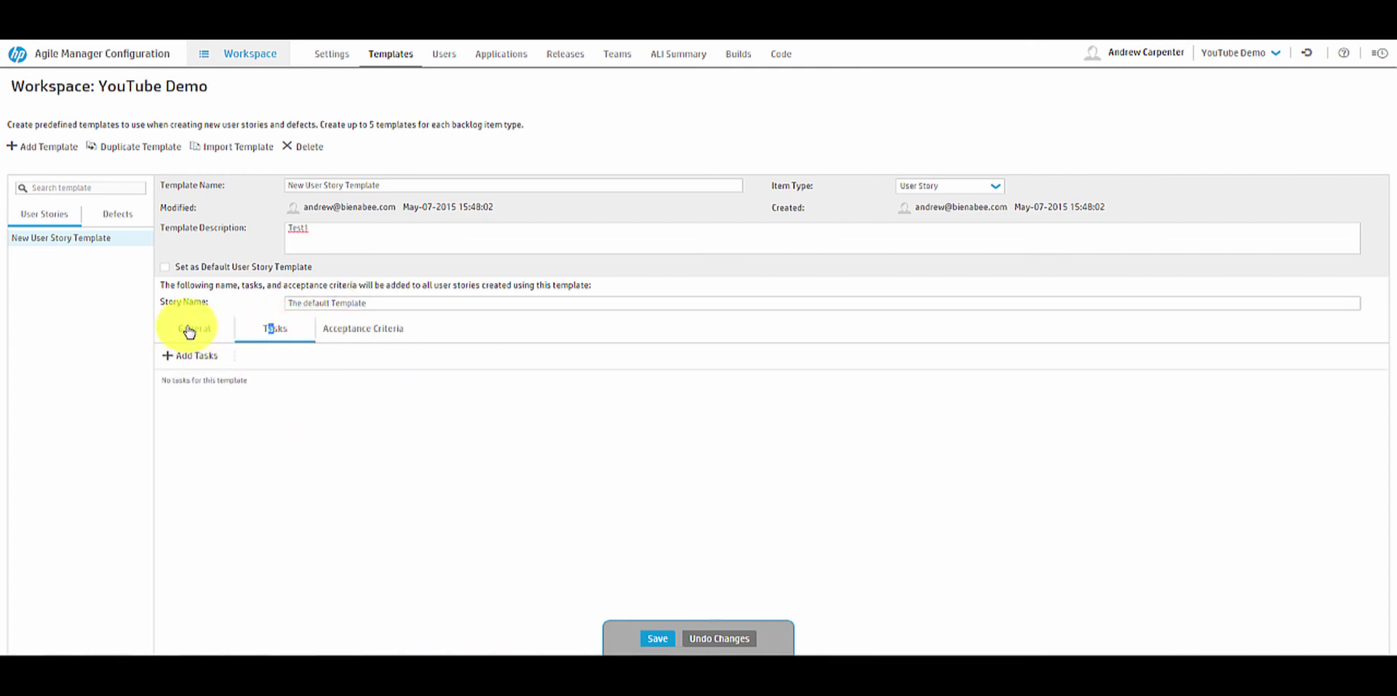
click(189, 332)
click(657, 638)
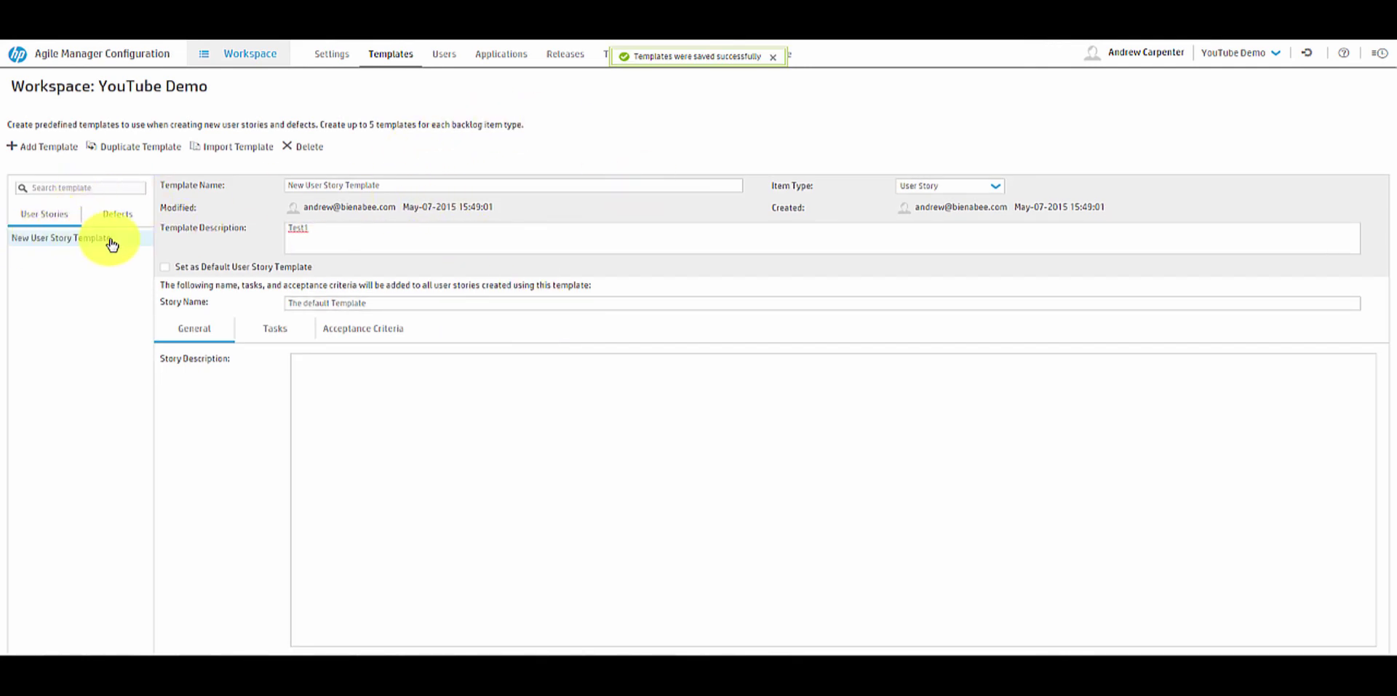
click(126, 219)
click(51, 214)
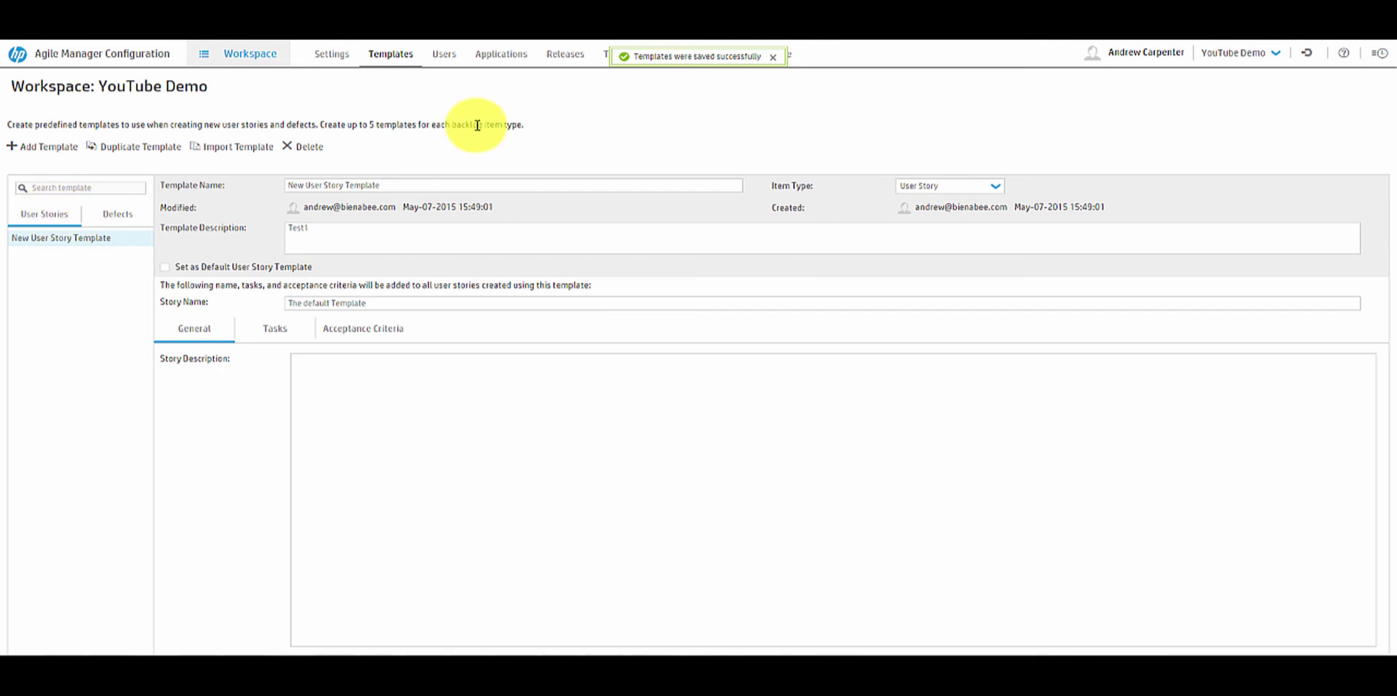
- View the workspace users, look at the site users available for inclusion without adding any, and select the existing user
click(446, 56)
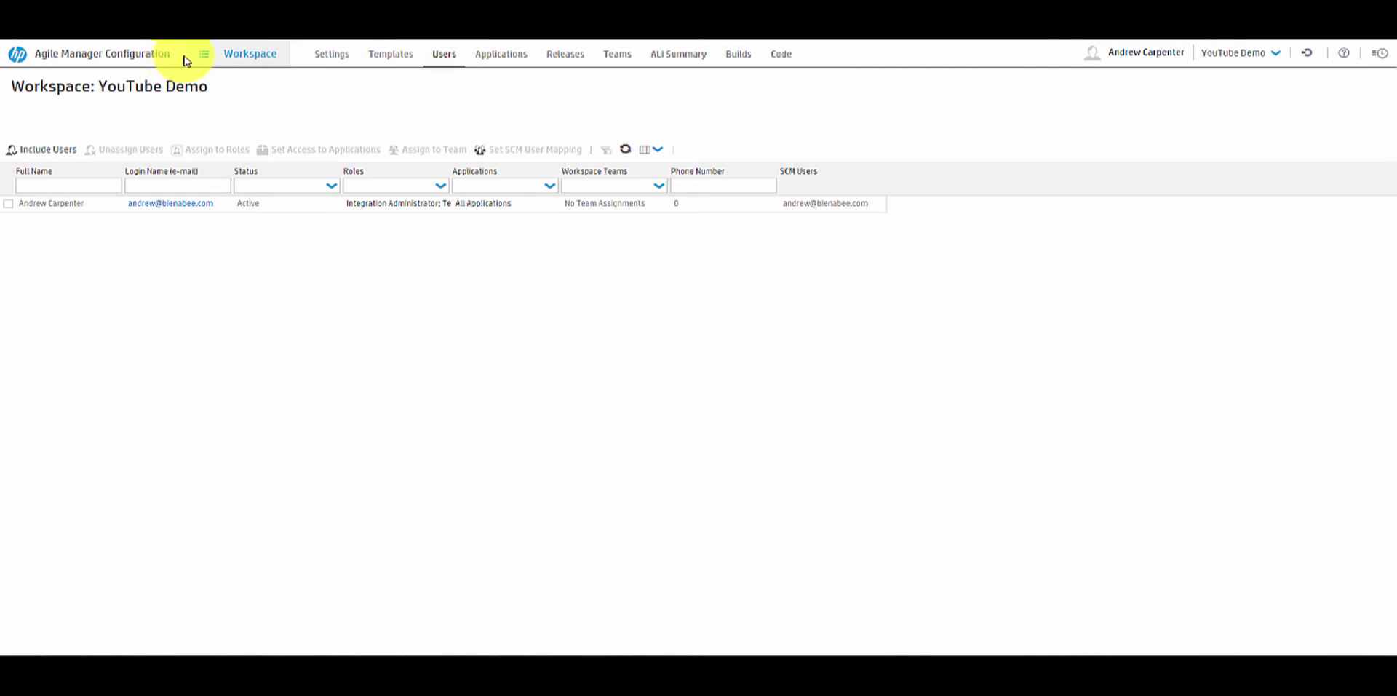
click(207, 57)
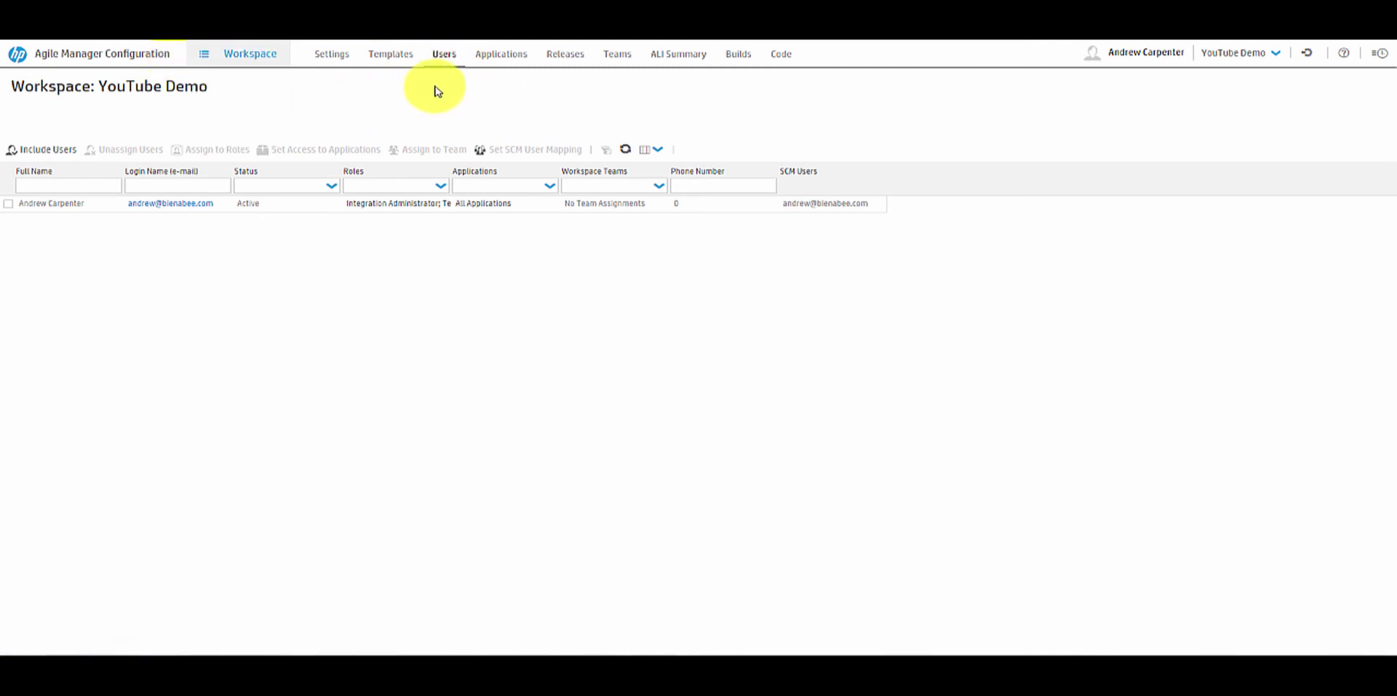
click(1271, 54)
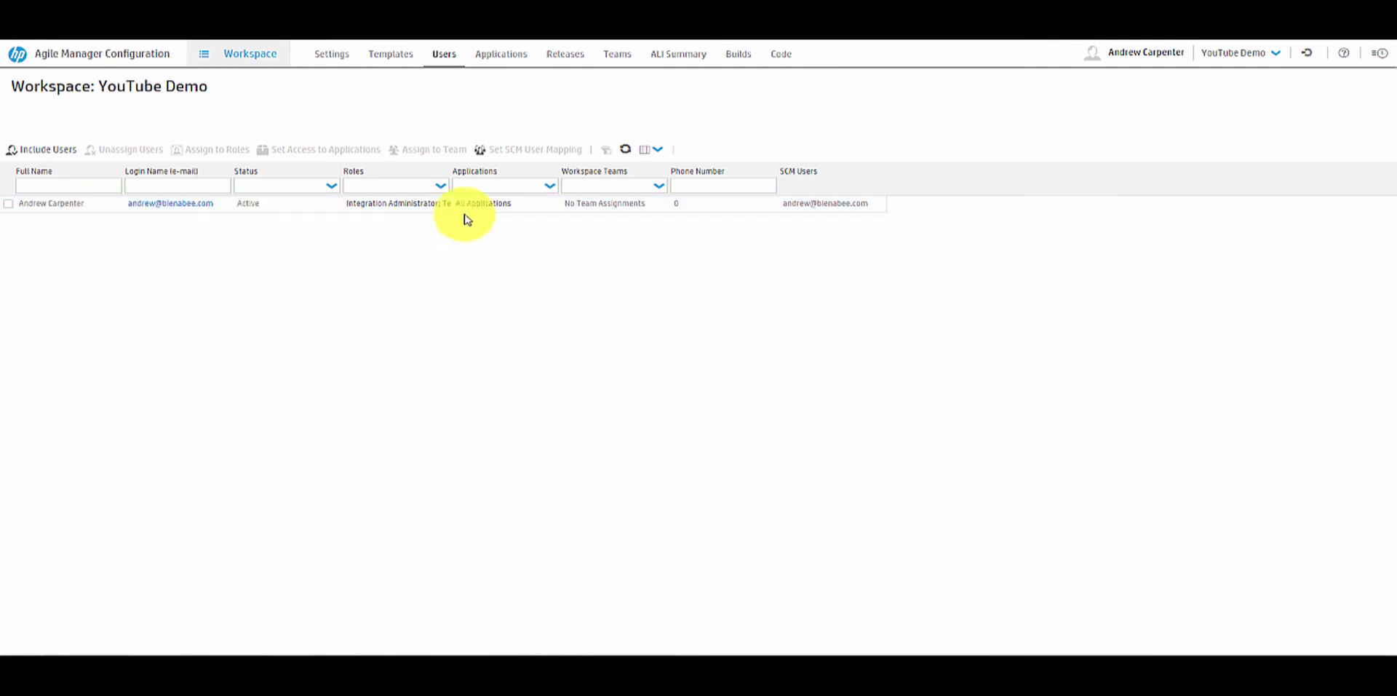
click(48, 151)
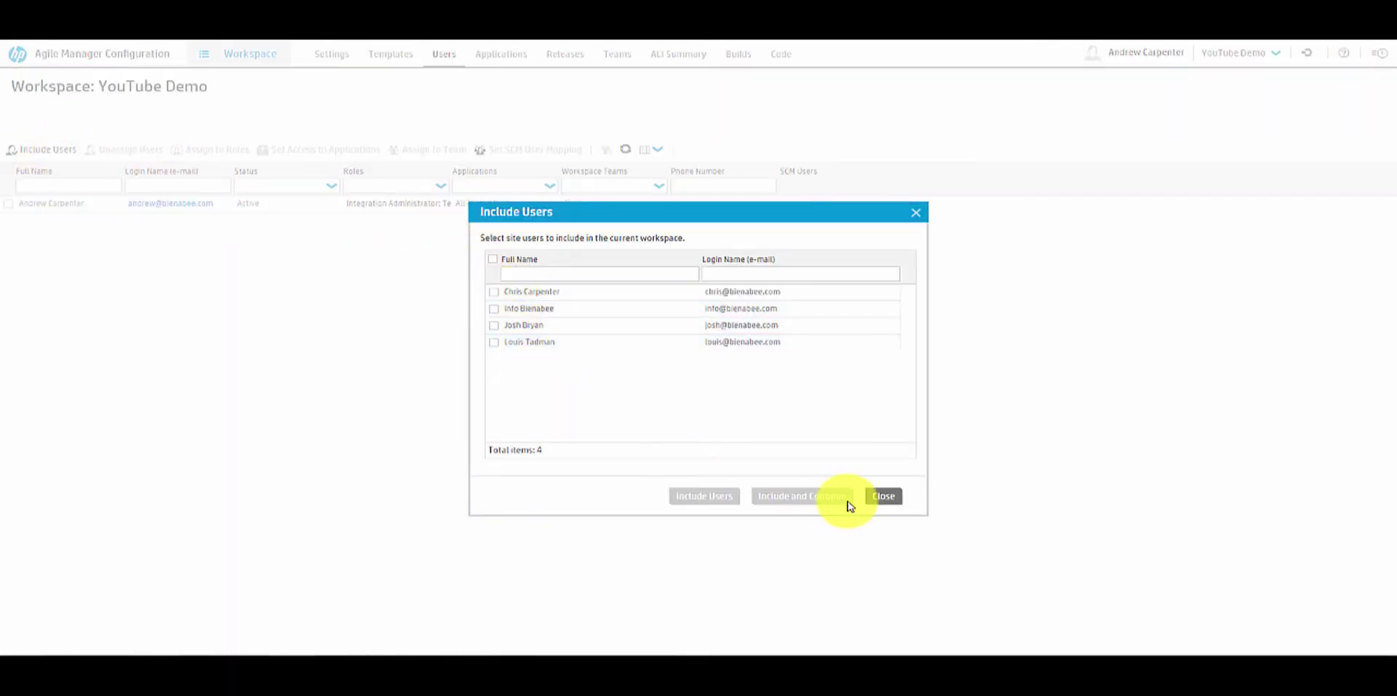
click(884, 495)
mouse_move(218, 63)
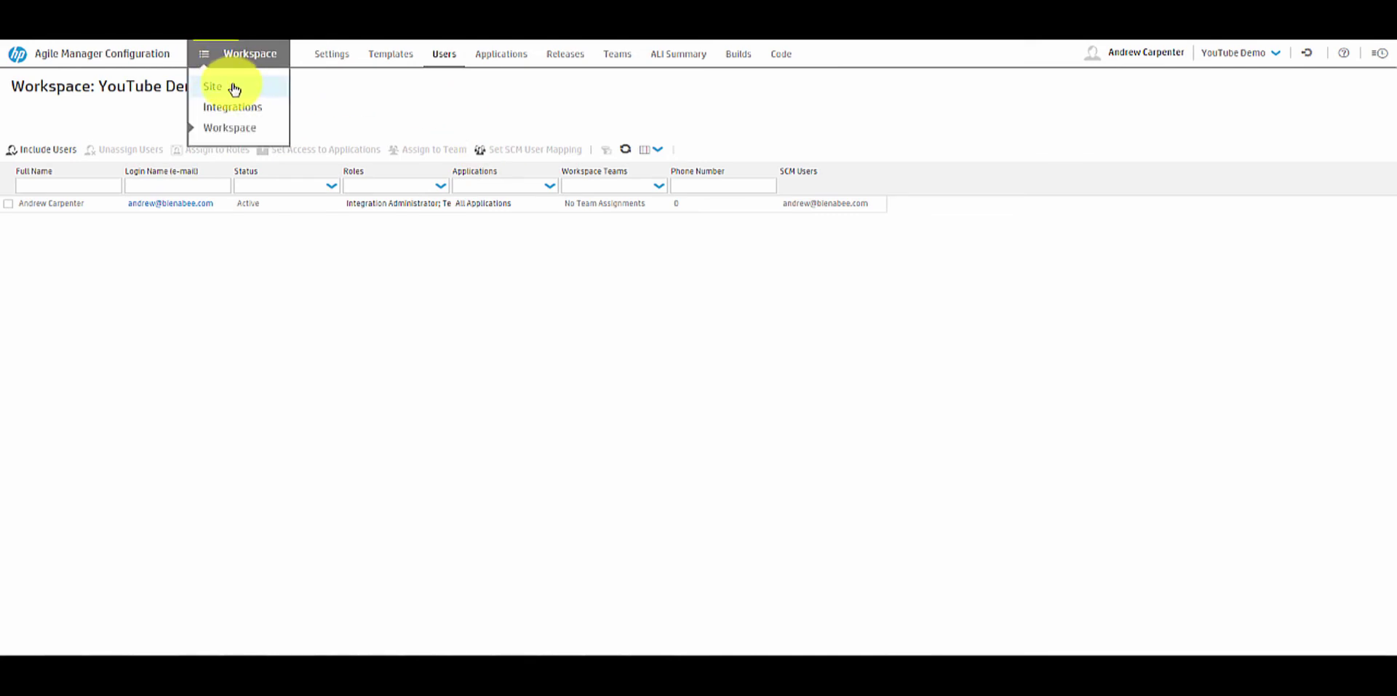
click(80, 205)
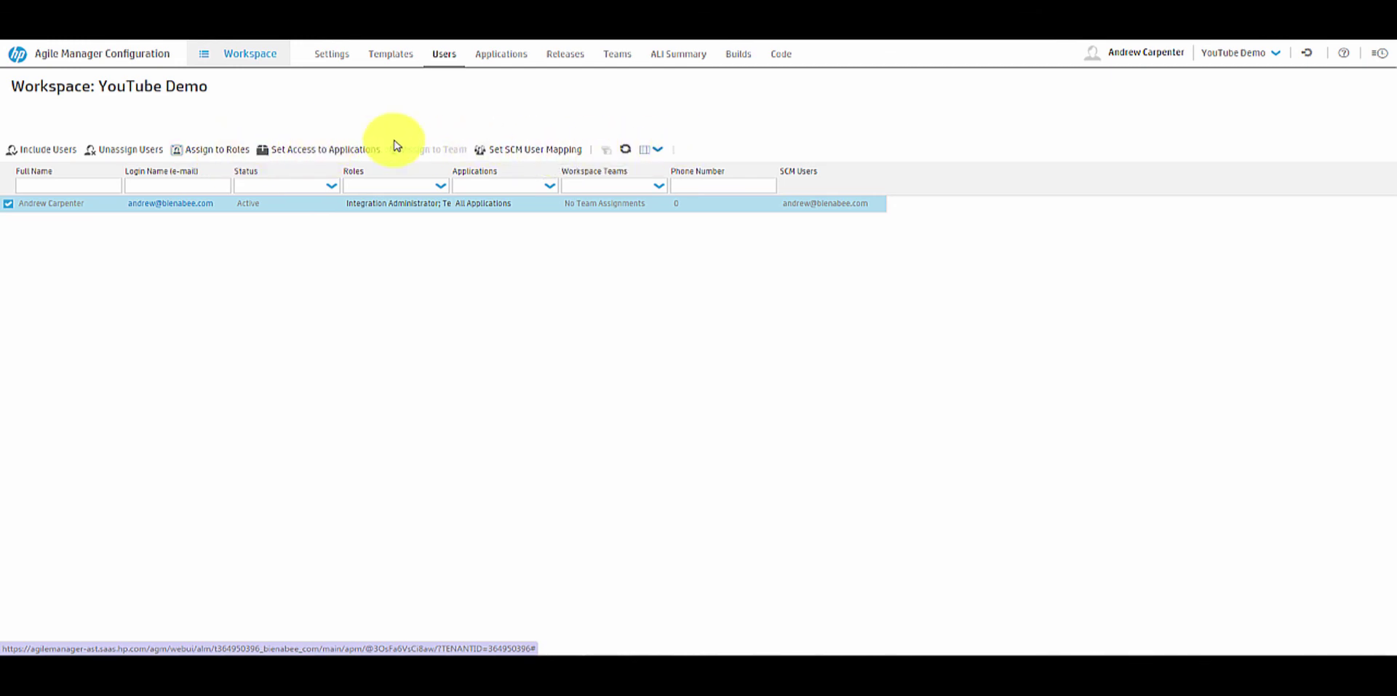
- View the workspace applications and look at the form for adding a new application without saving one
click(499, 58)
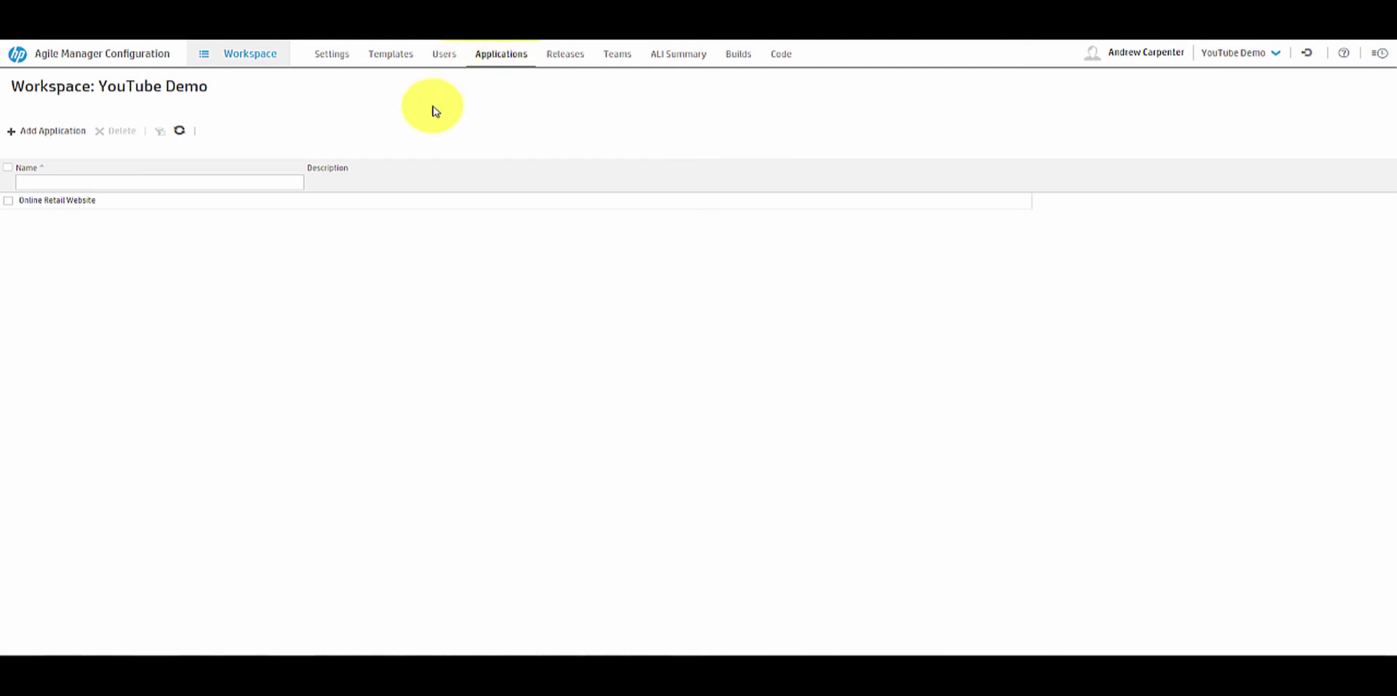
click(44, 138)
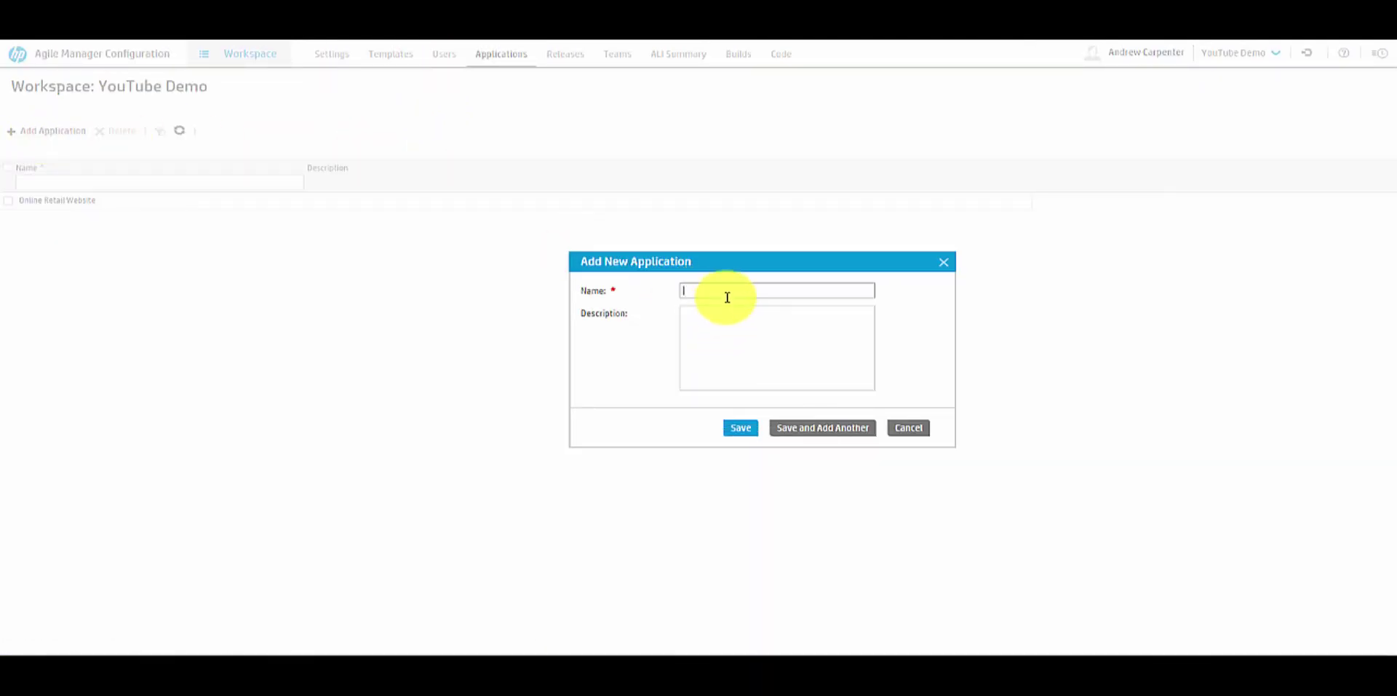
click(913, 432)
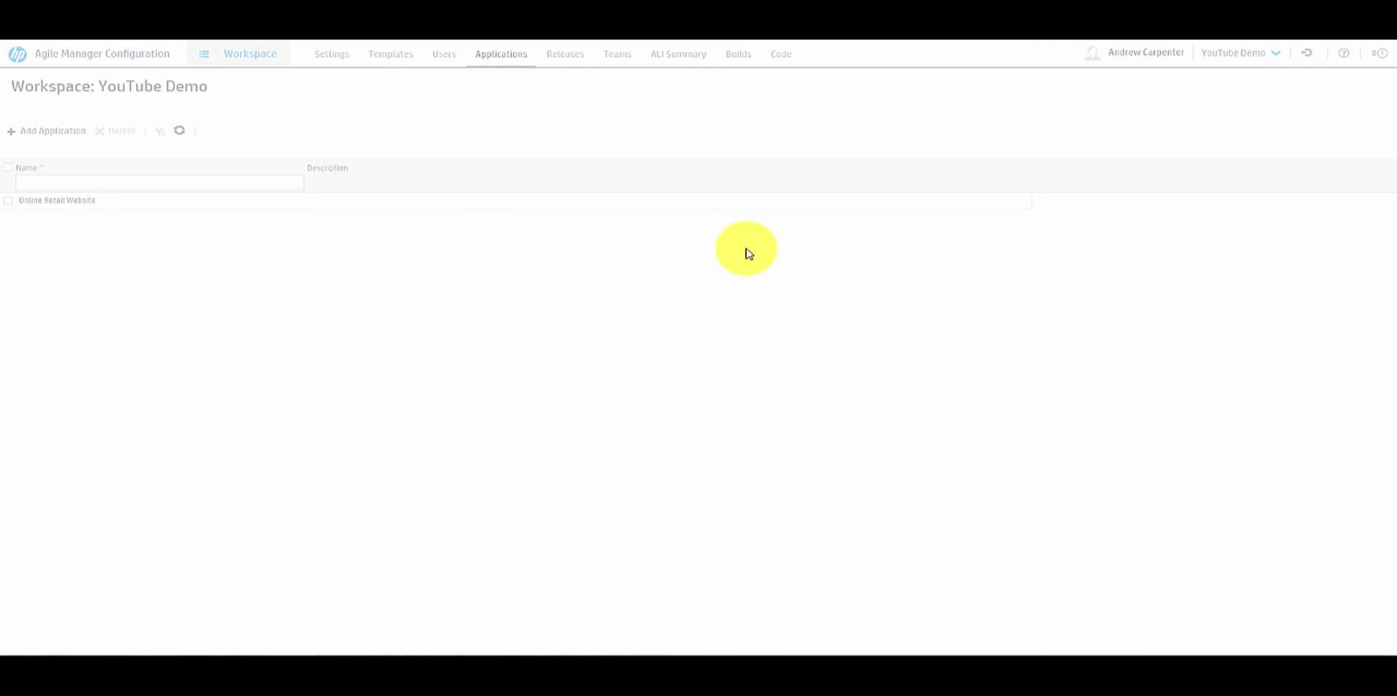
- View the workspace releases and examine the new release form's time frame and import options, discarding the form
click(567, 55)
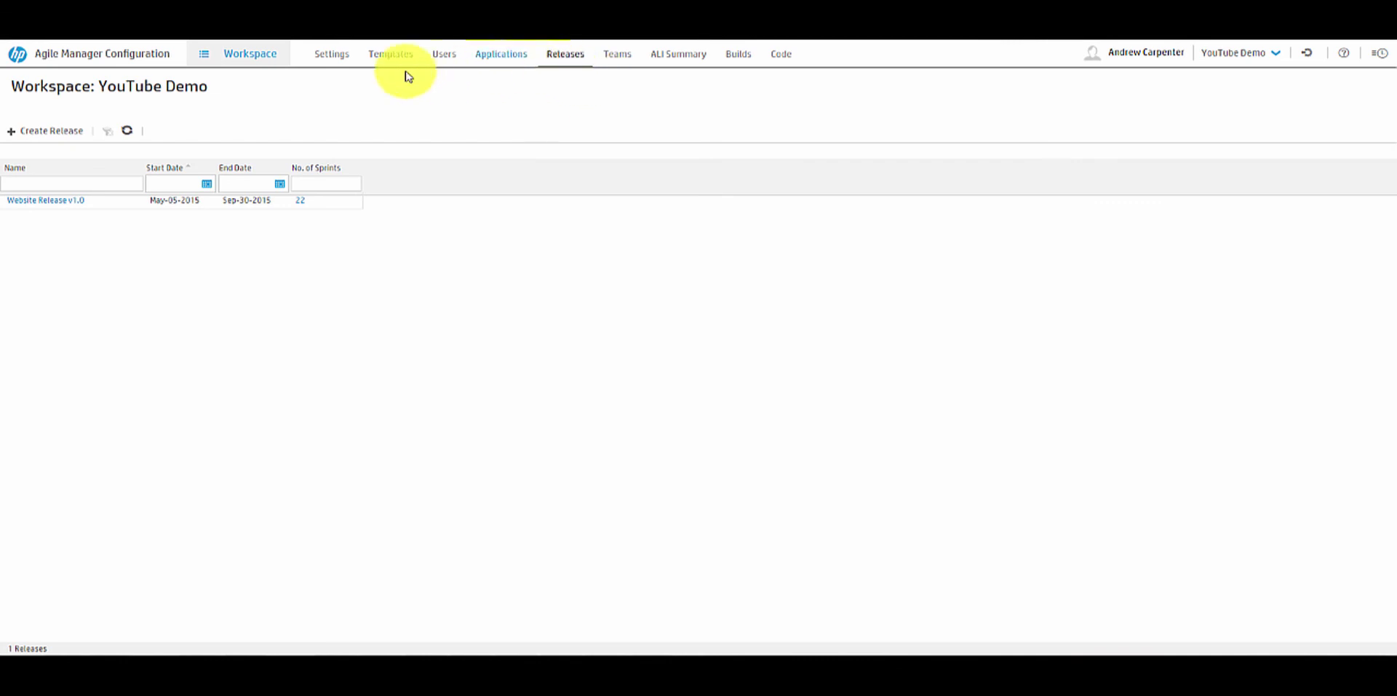
click(40, 134)
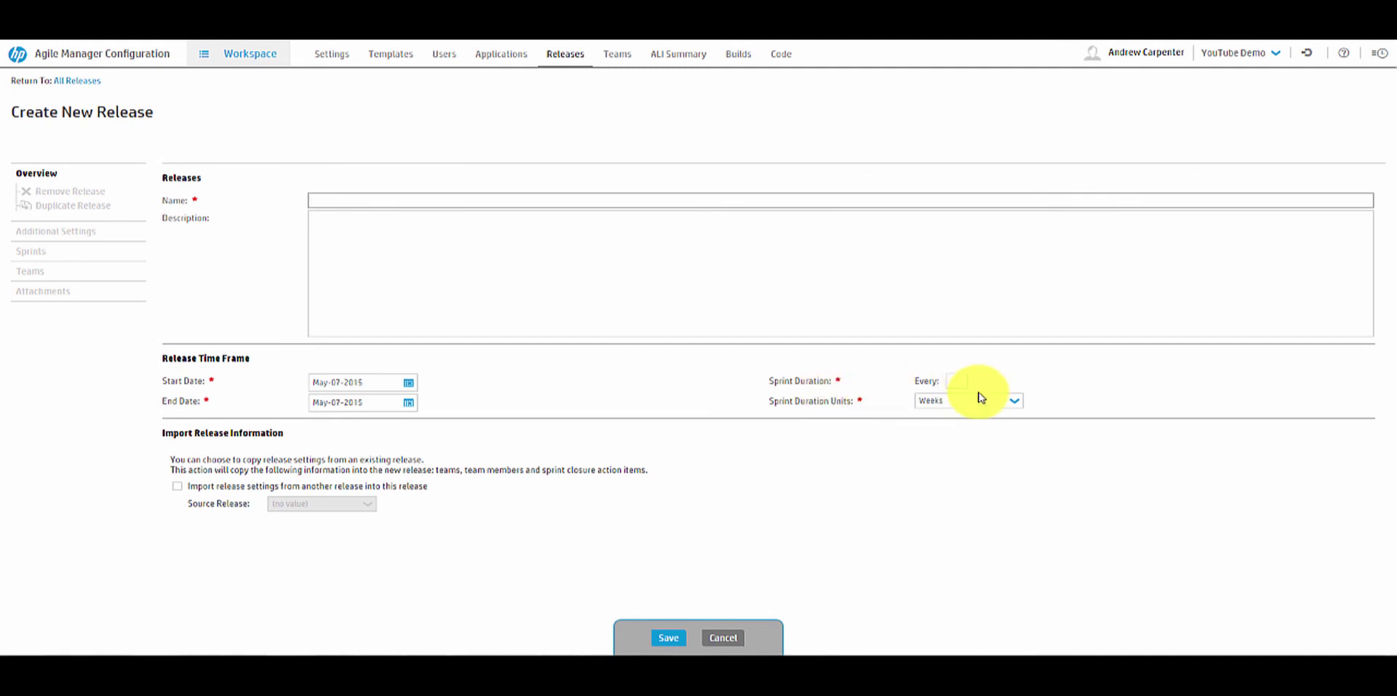
click(725, 637)
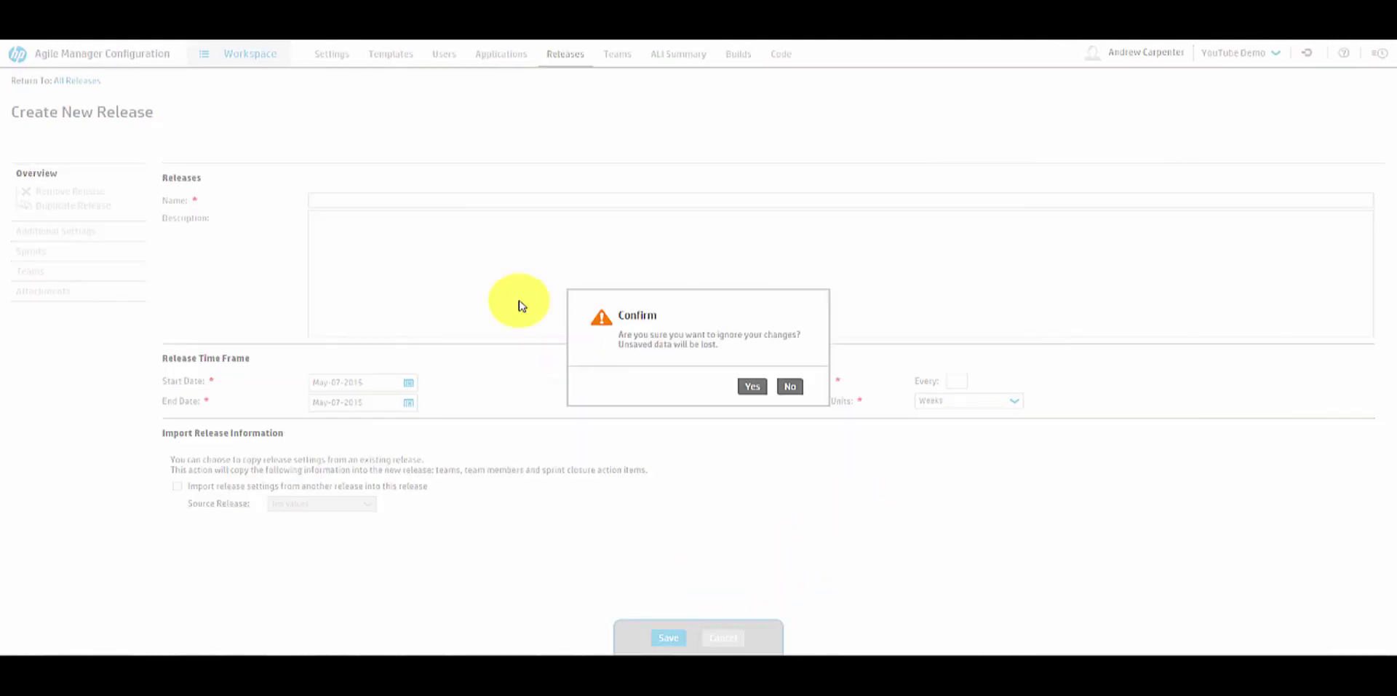
click(753, 387)
- View the workspace teams and examine the new team form's details, discarding the form
click(617, 57)
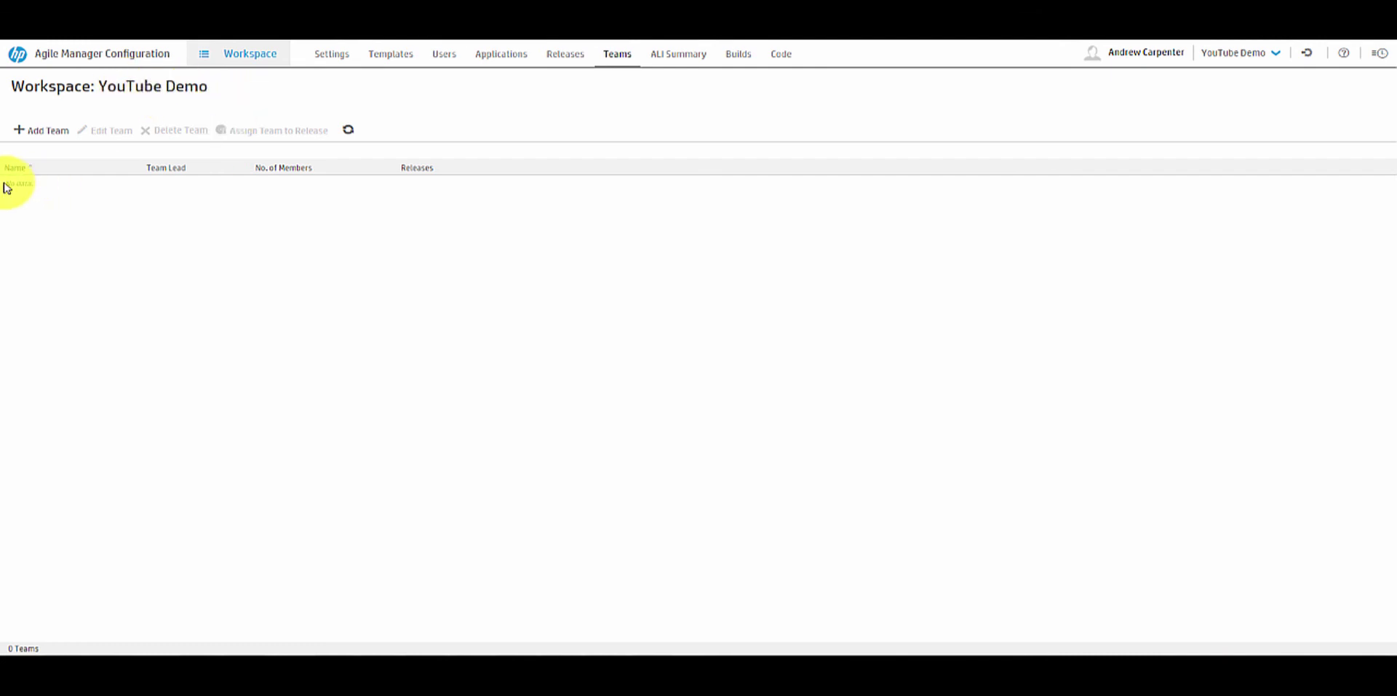
click(45, 135)
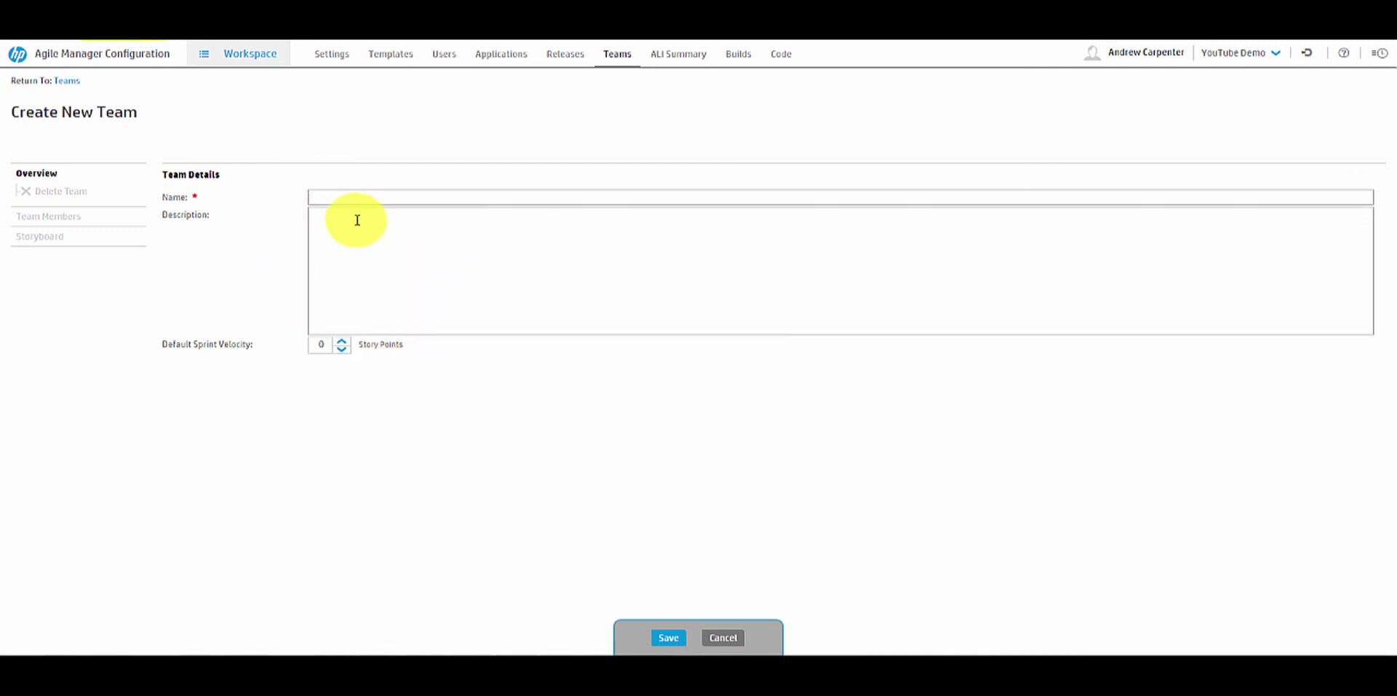
click(724, 638)
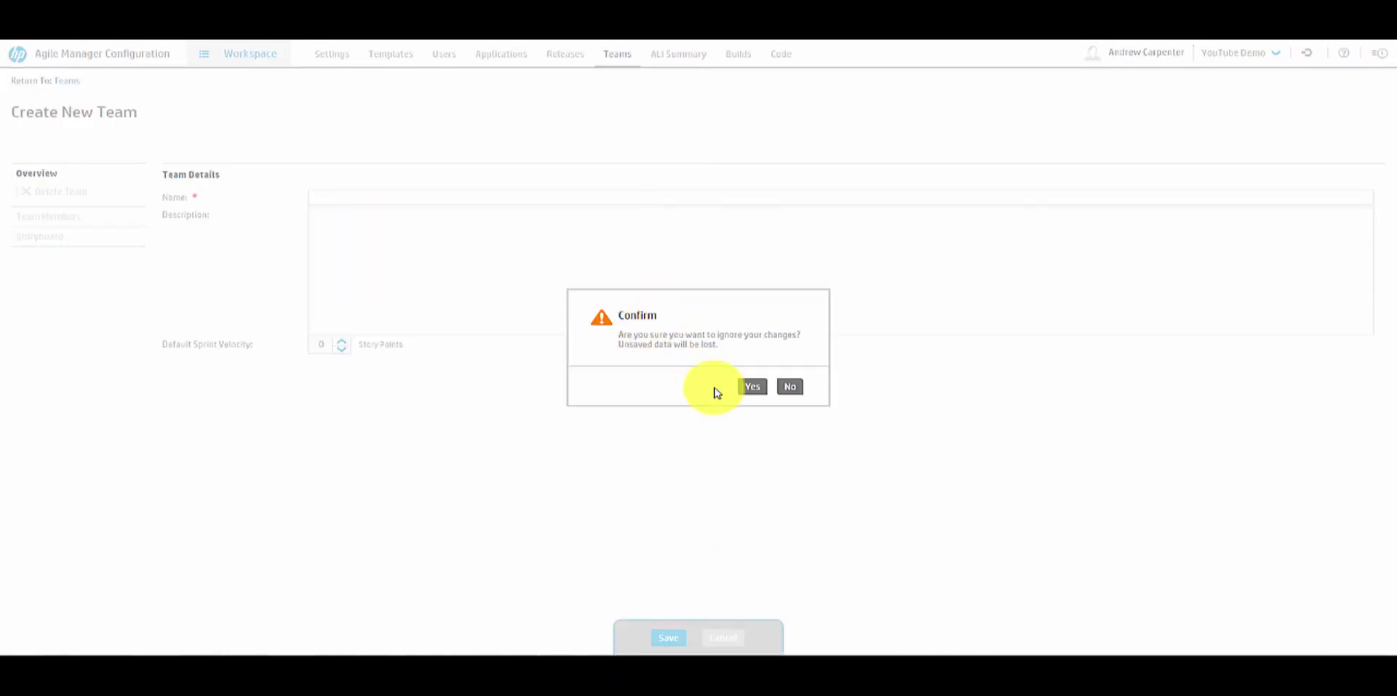
click(751, 385)
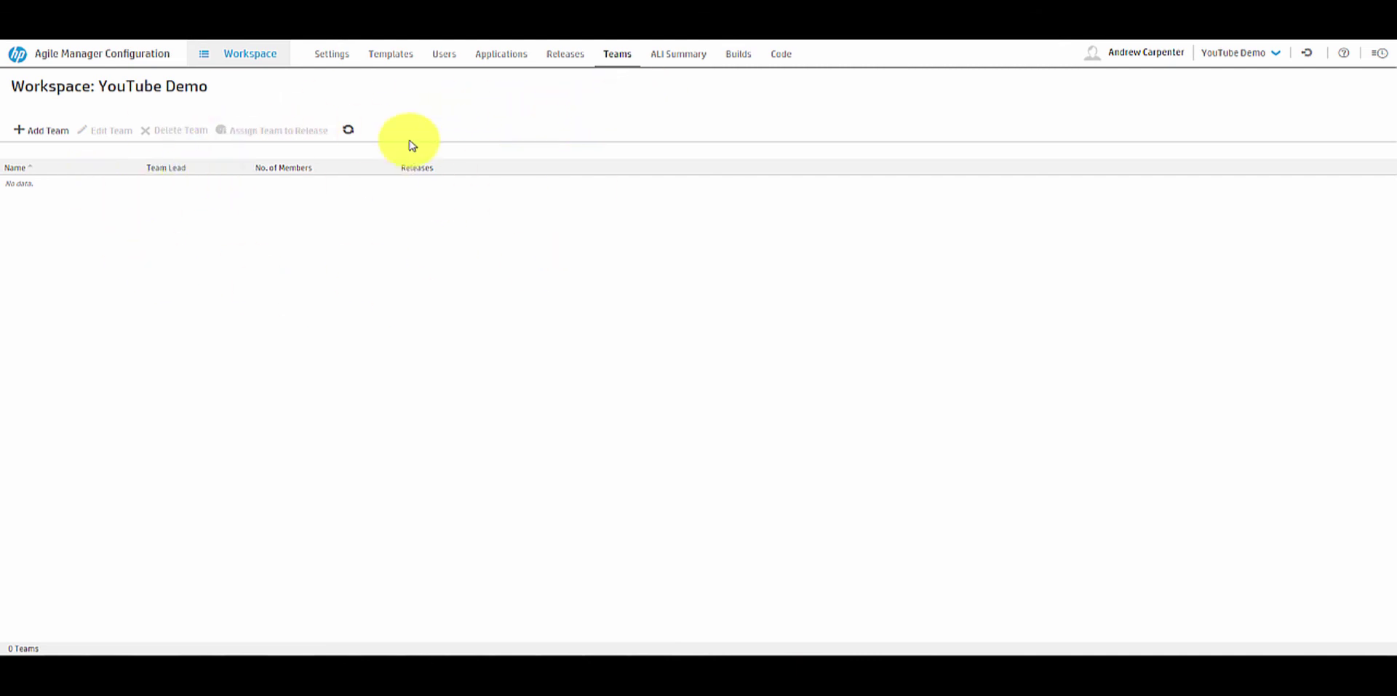
- Review the ALI Summary, Build Management and Source Code Management pages, and return to the ALI Summary
click(681, 58)
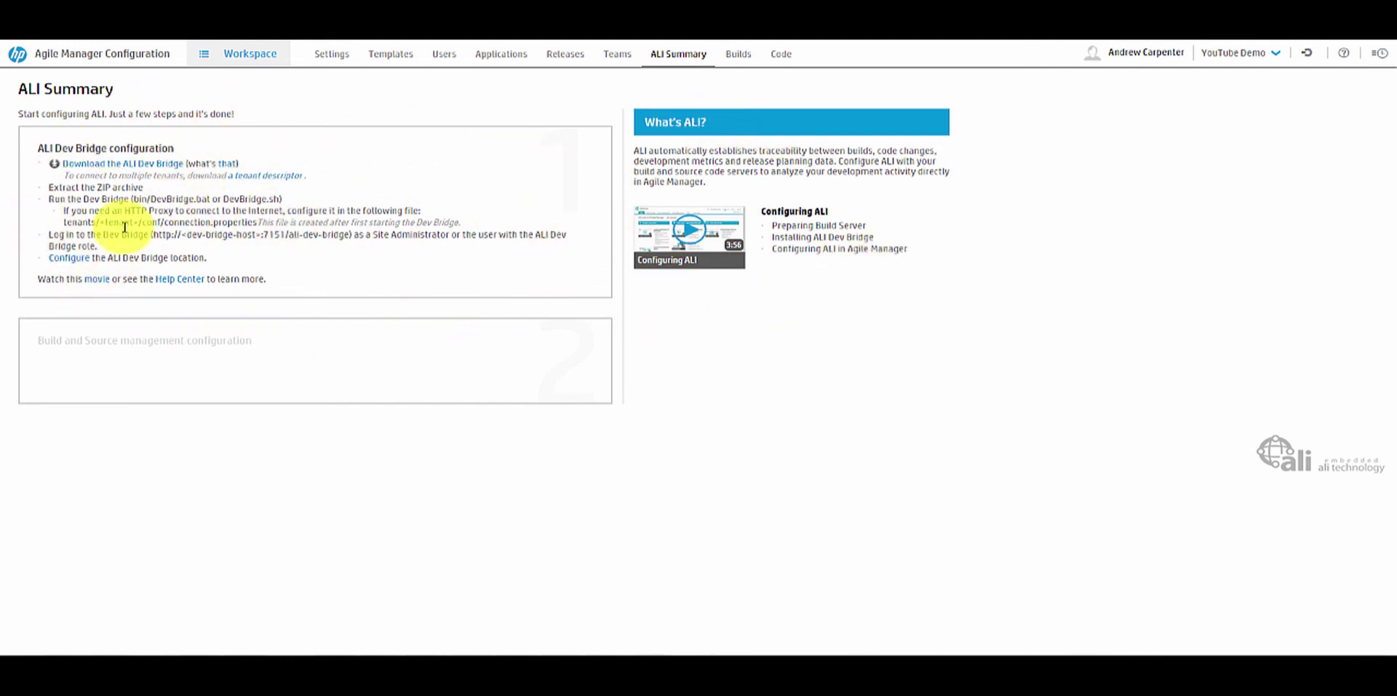
click(752, 62)
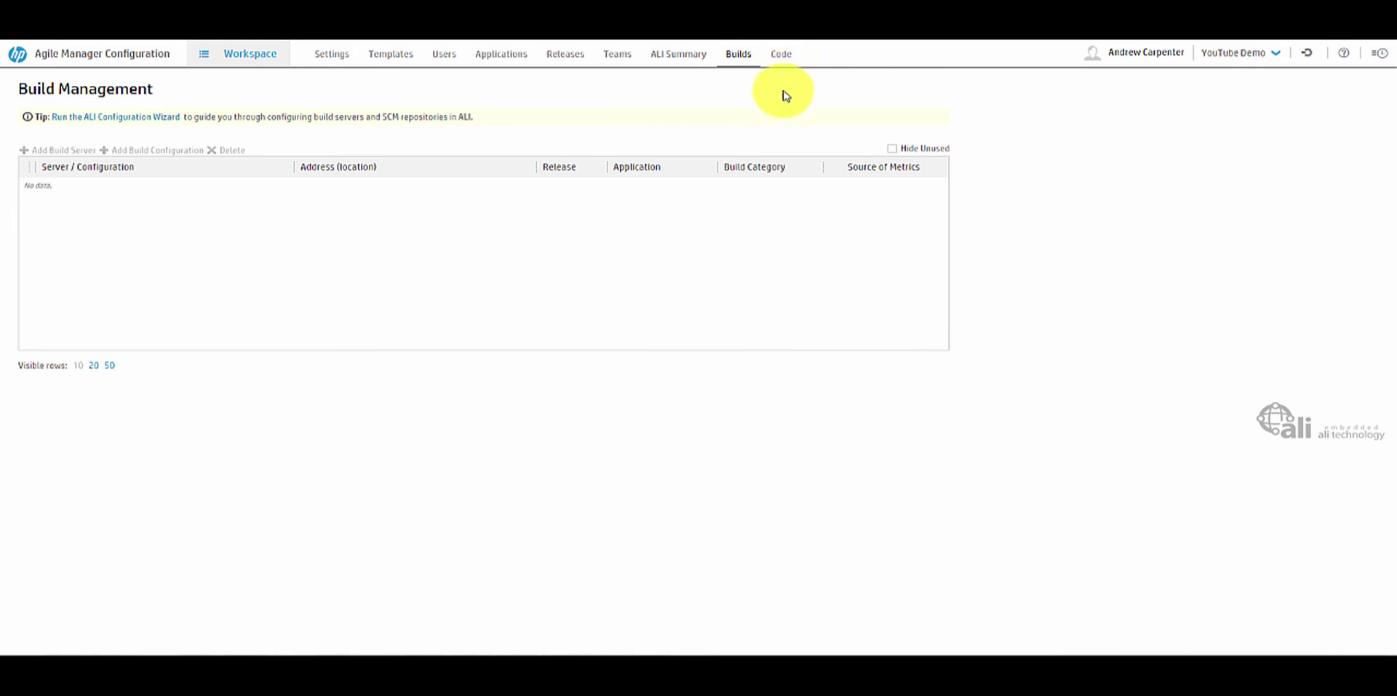
click(783, 62)
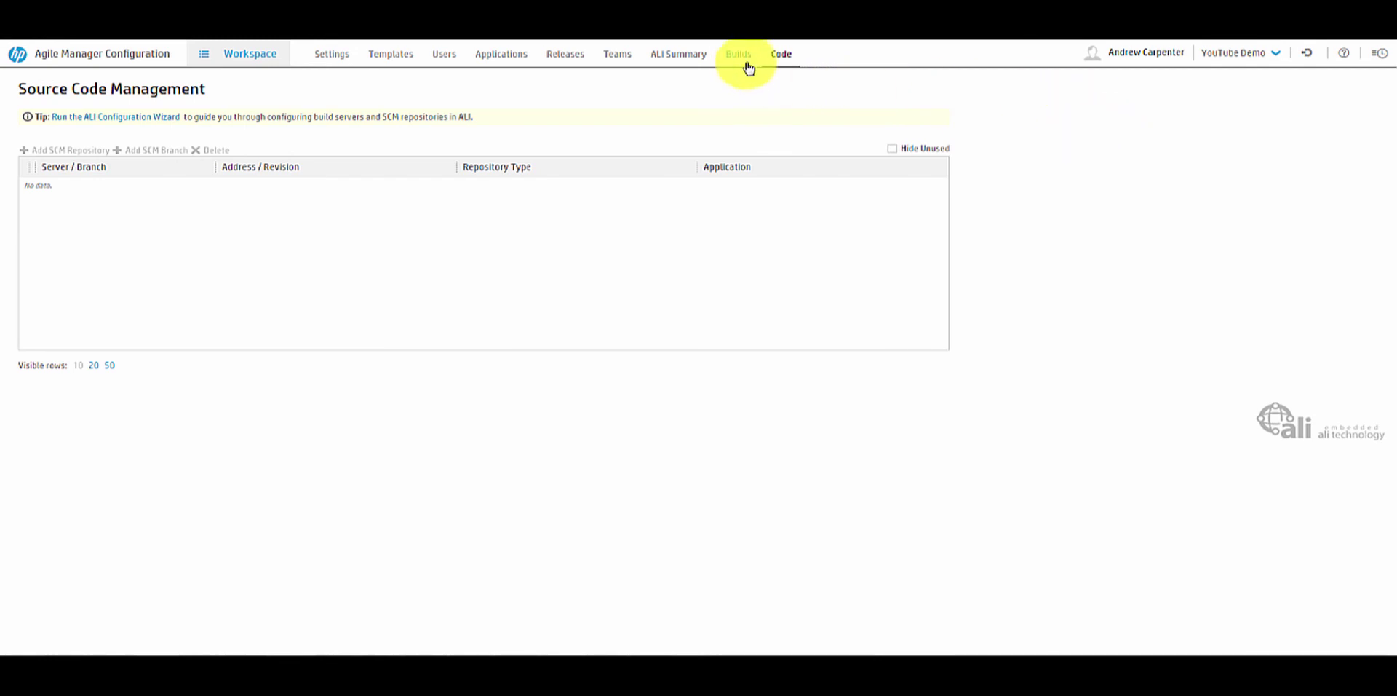
click(677, 63)
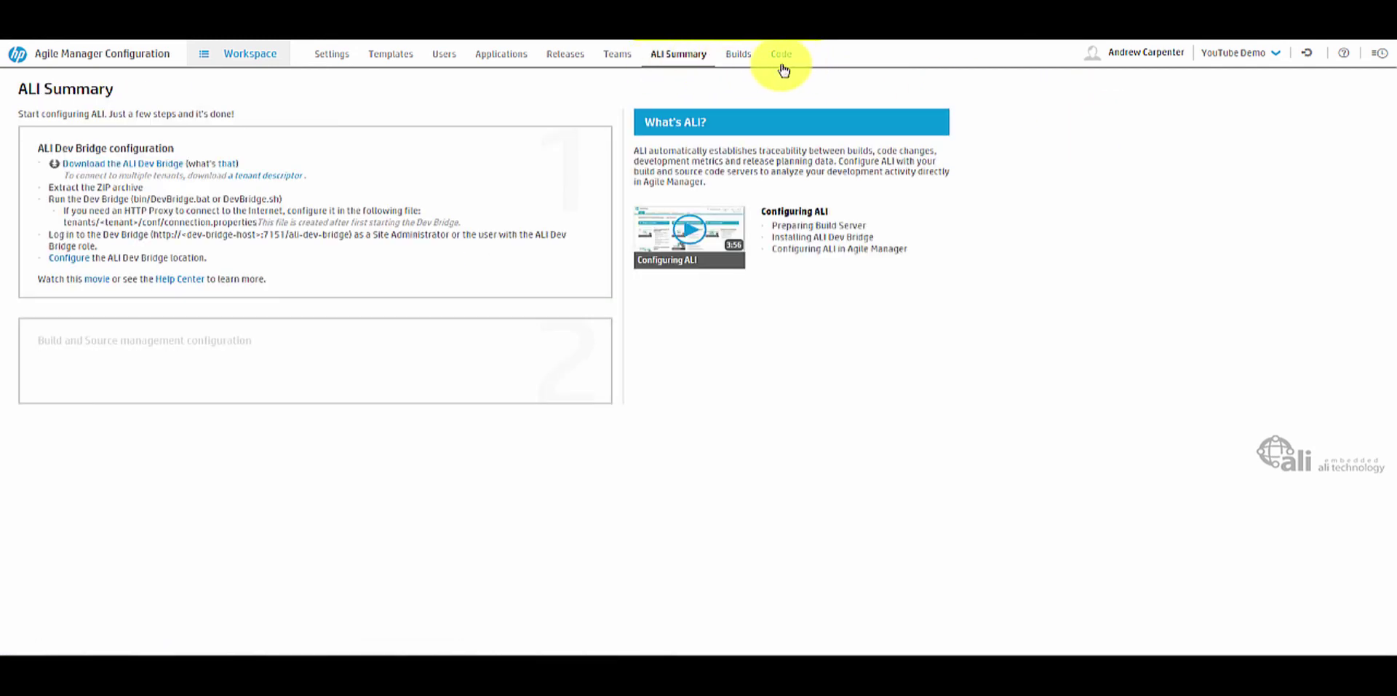
- Leave the configuration area, view the Builds page's Build Summary Preview, and return to the dashboard
click(218, 53)
click(1309, 55)
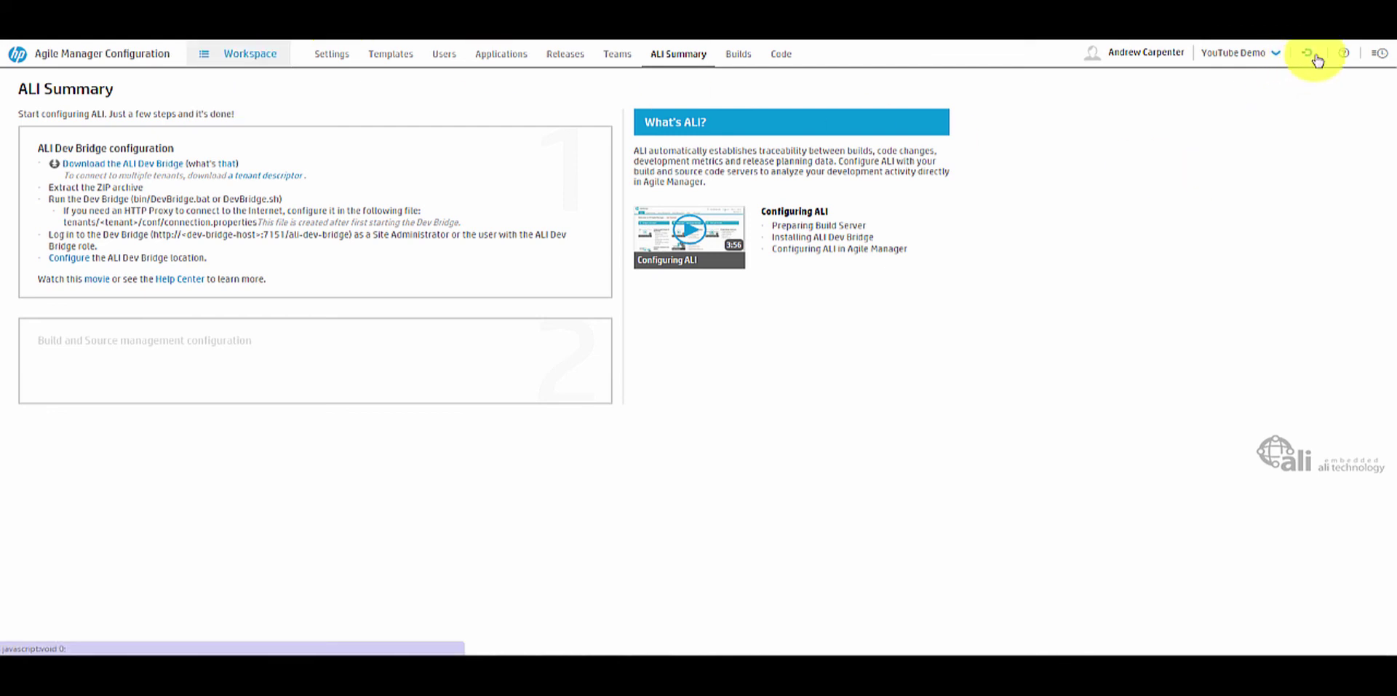
click(134, 58)
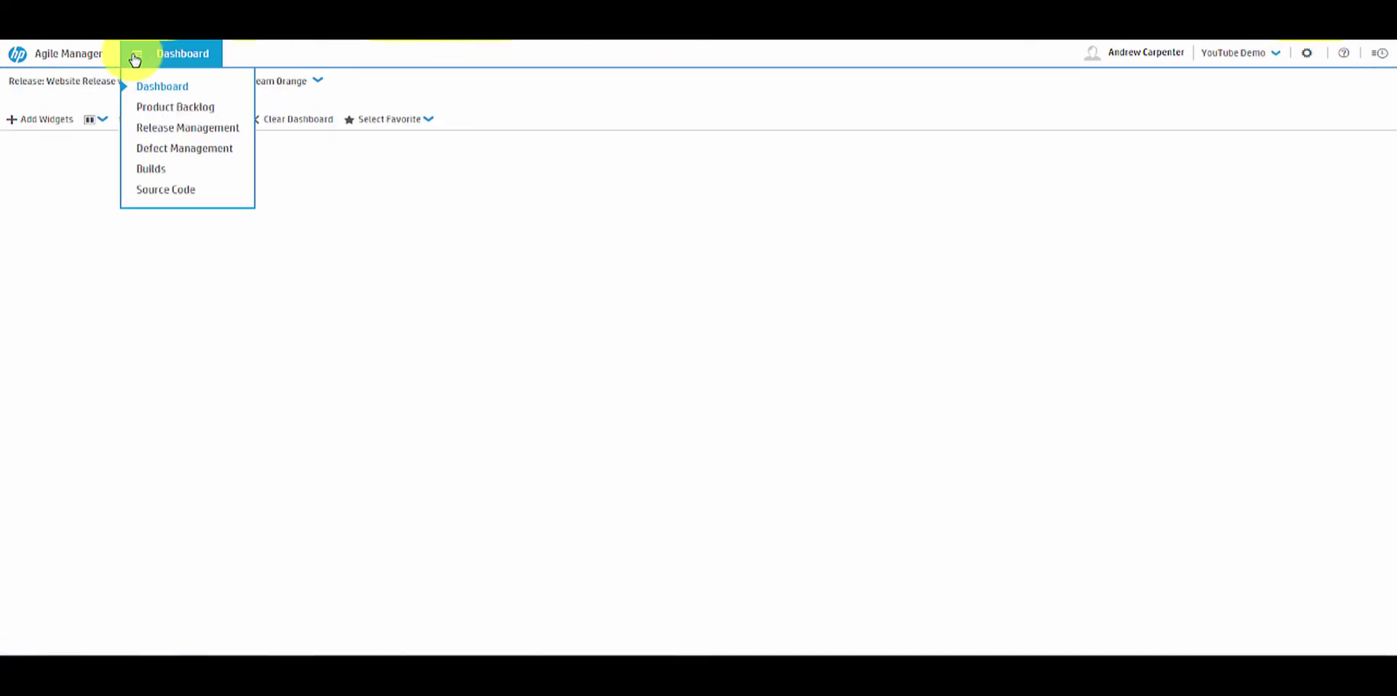
click(187, 174)
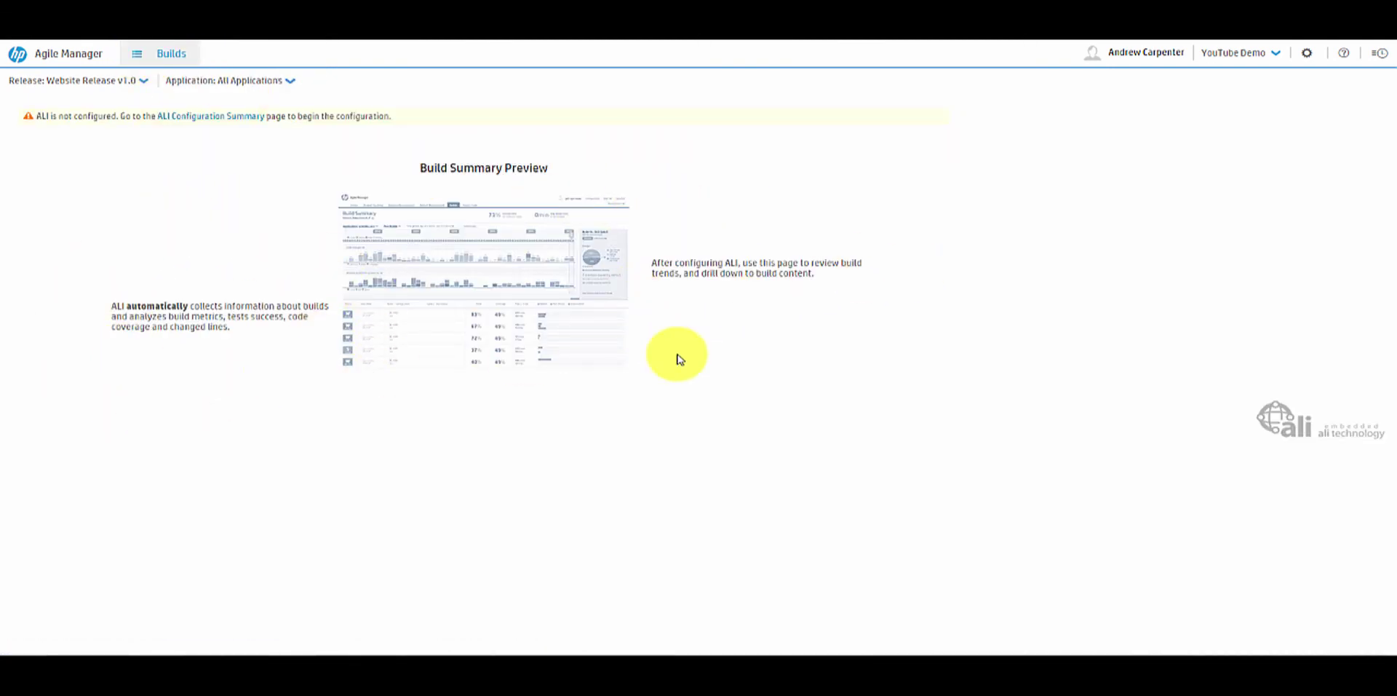
click(165, 53)
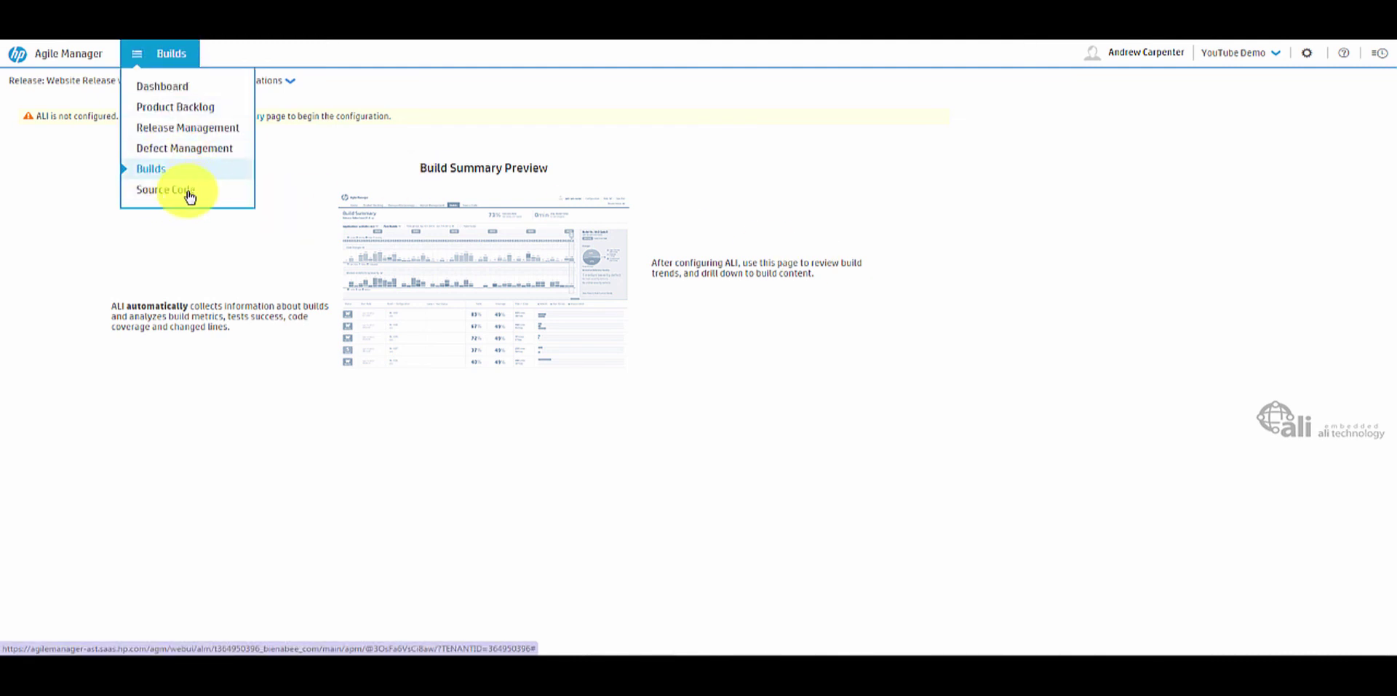
click(189, 87)
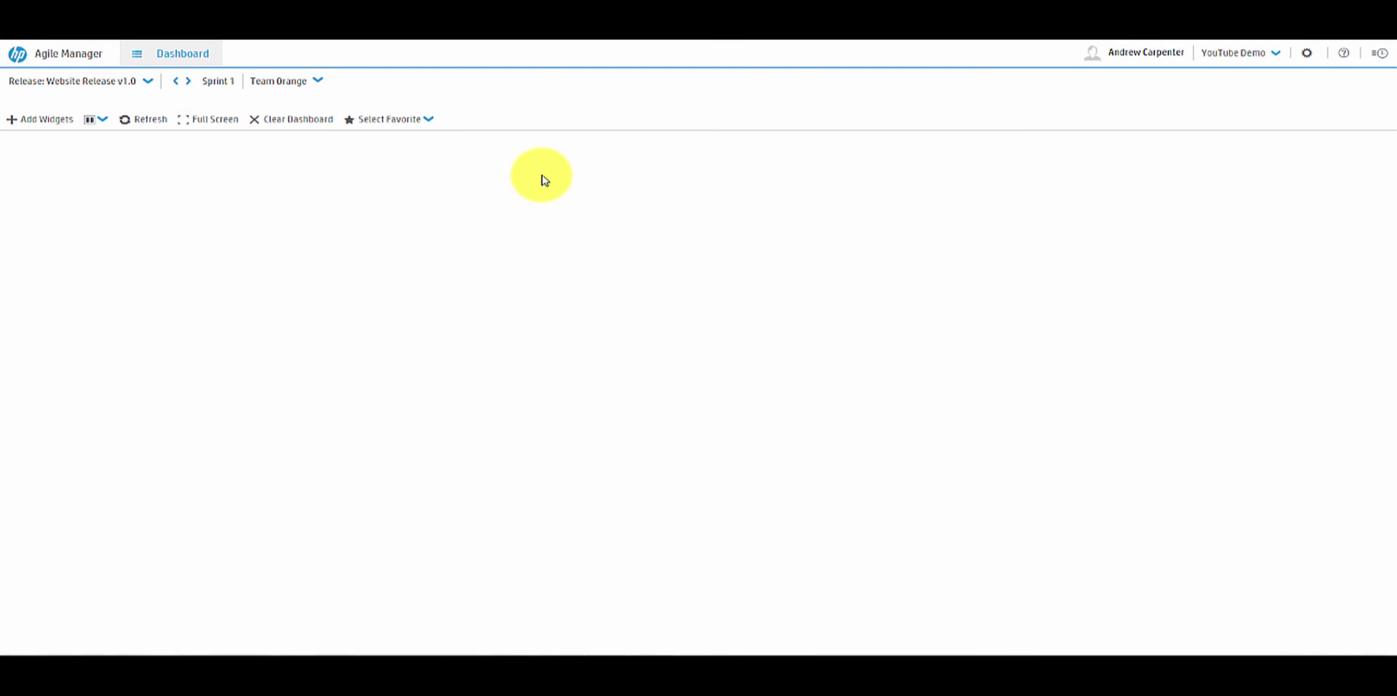